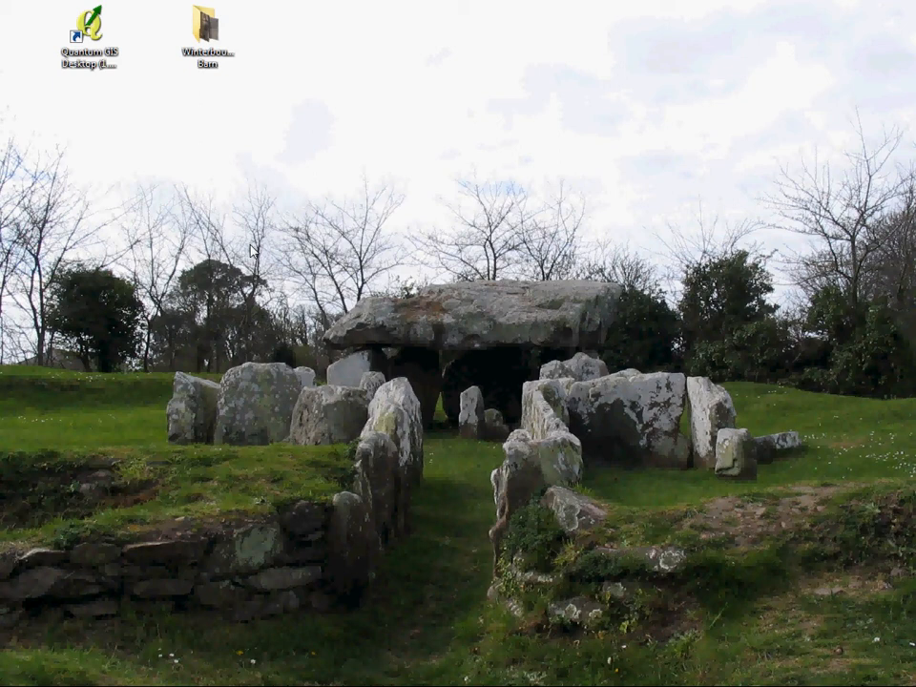
# Step: Launch Quantum GIS Desktop from the desktop and dismiss the startup tips dialog
pyautogui.doubleClick(92, 38)
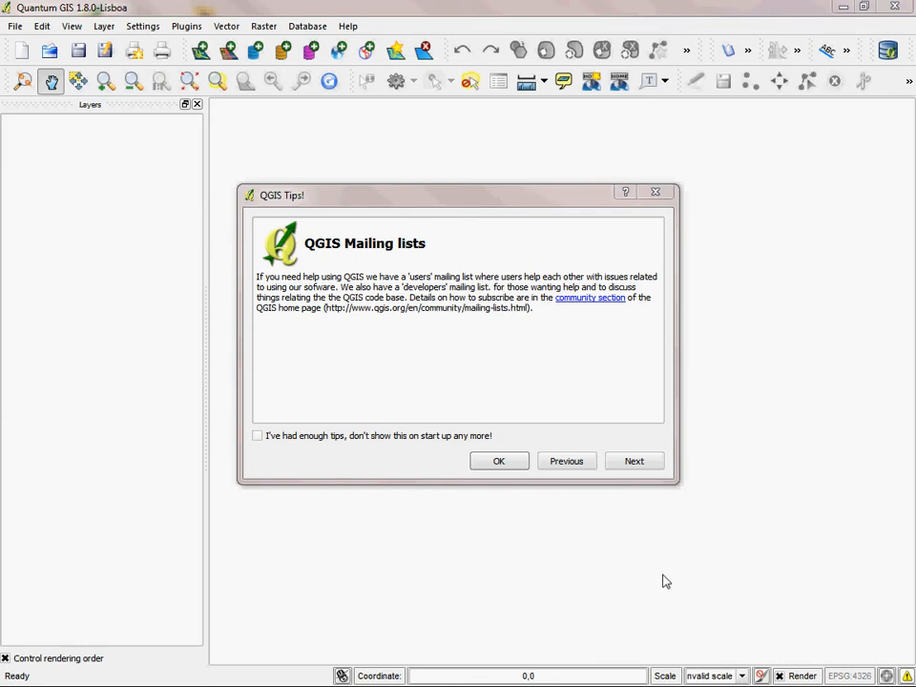
pyautogui.click(346, 198)
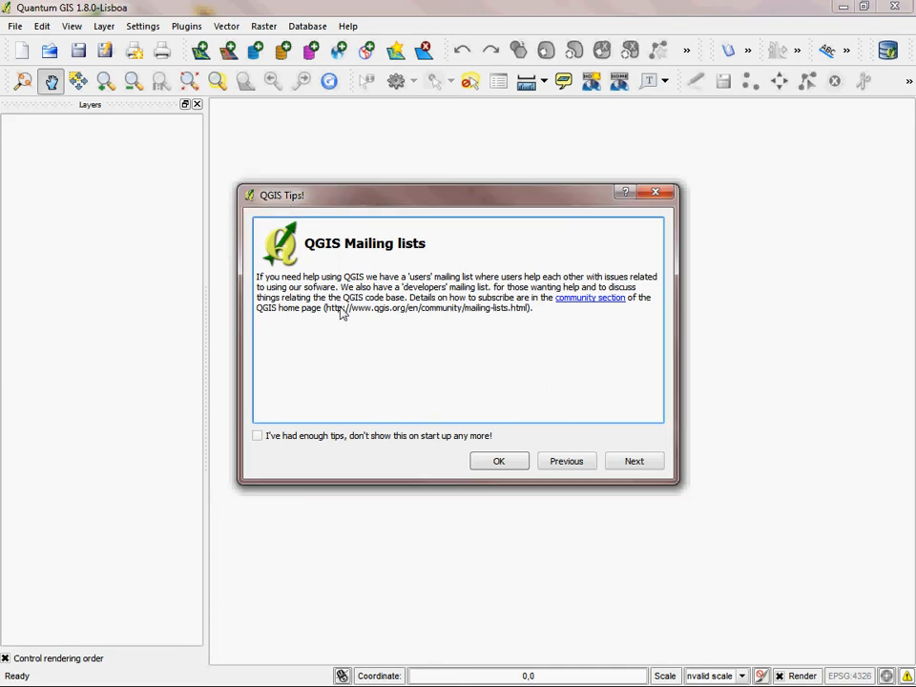
pyautogui.click(641, 467)
pyautogui.click(581, 466)
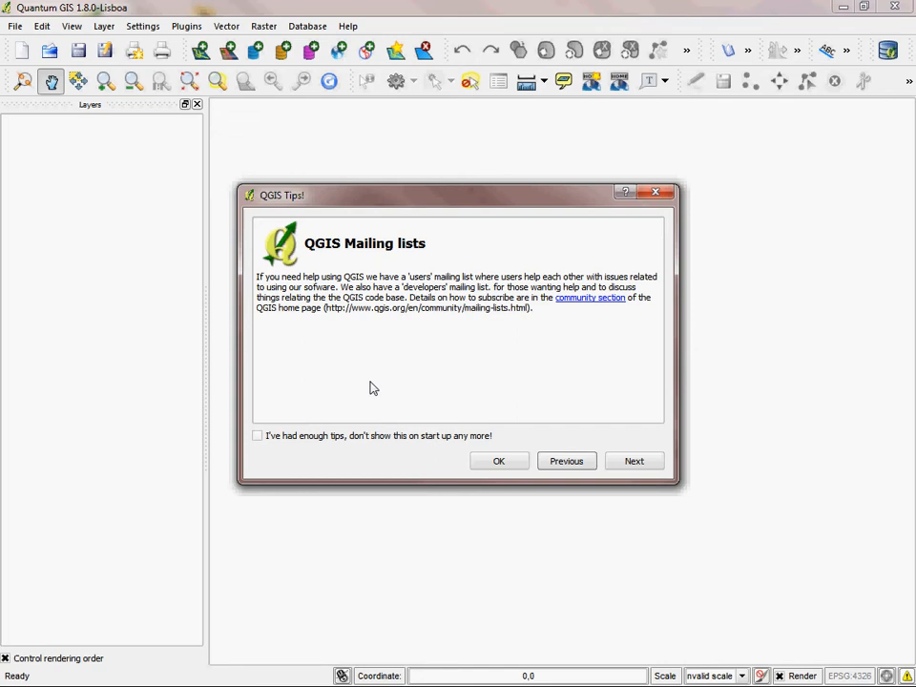
pyautogui.click(257, 437)
pyautogui.click(498, 465)
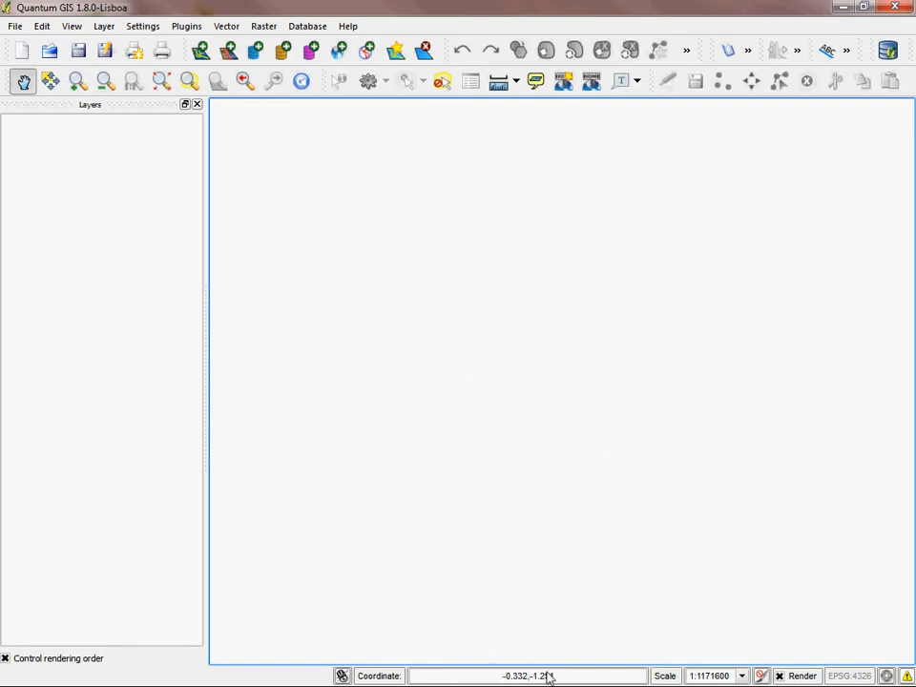
pyautogui.click(741, 675)
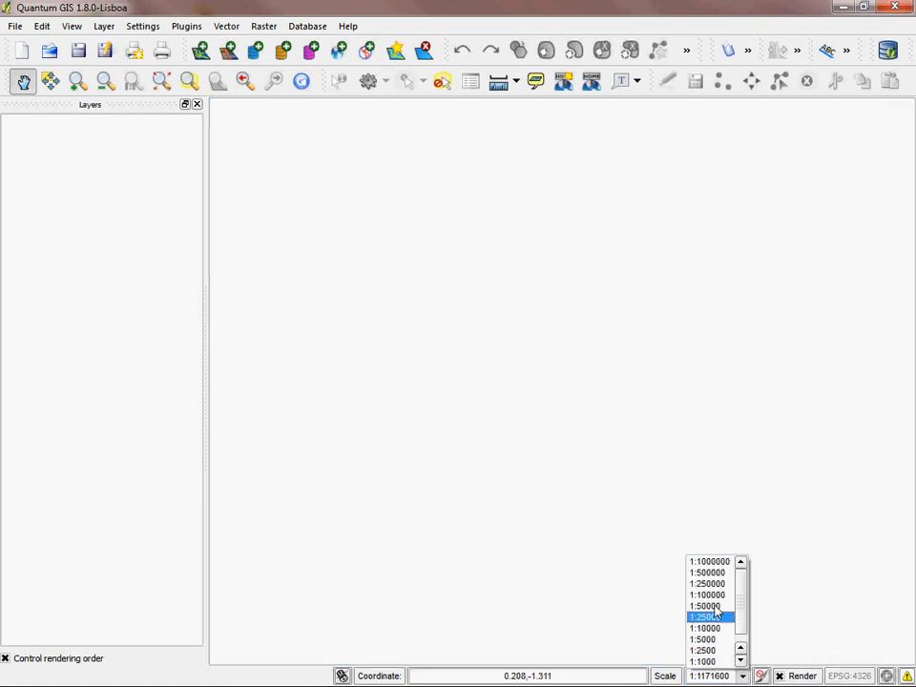
pyautogui.click(539, 615)
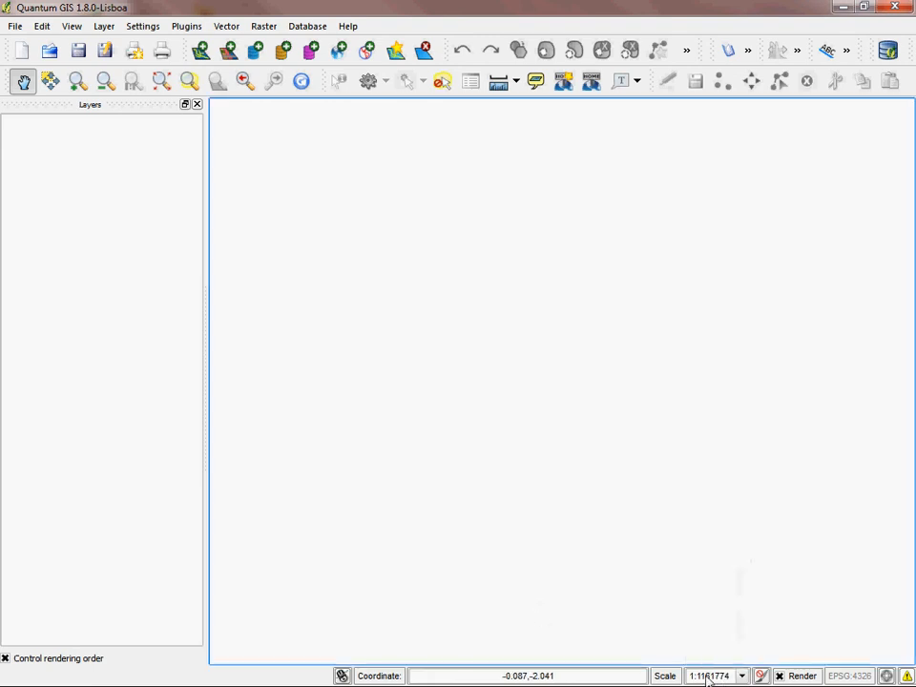
pyautogui.moveTo(695, 676); pyautogui.dragTo(731, 676)
pyautogui.click(424, 338)
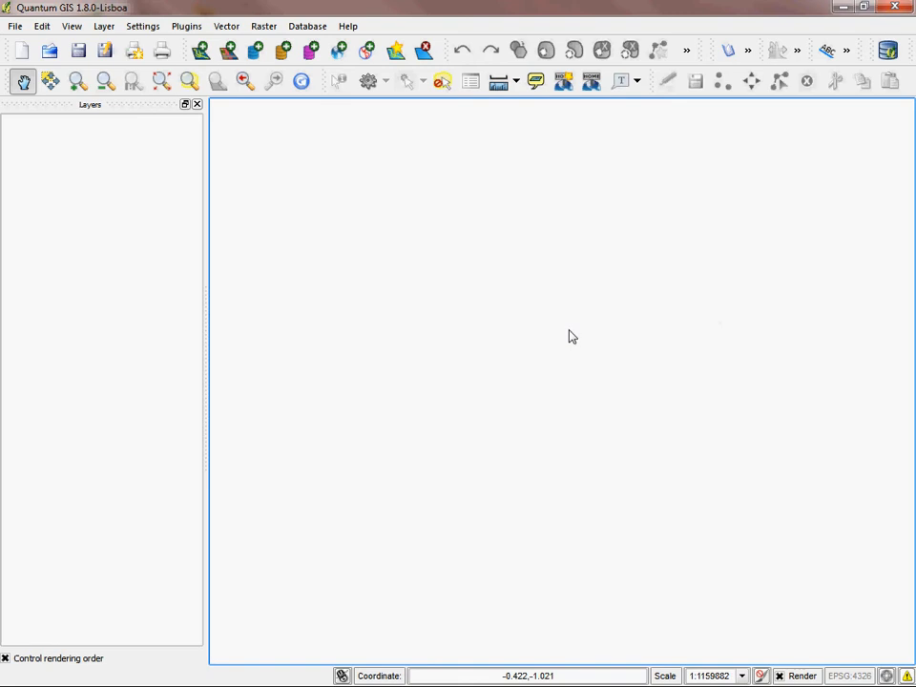
# Step: In the program options, set the default CRS for new projects to OSGB 1936 / British National Grid (EPSG:27700), filtering the list by "osgb"
pyautogui.click(145, 27)
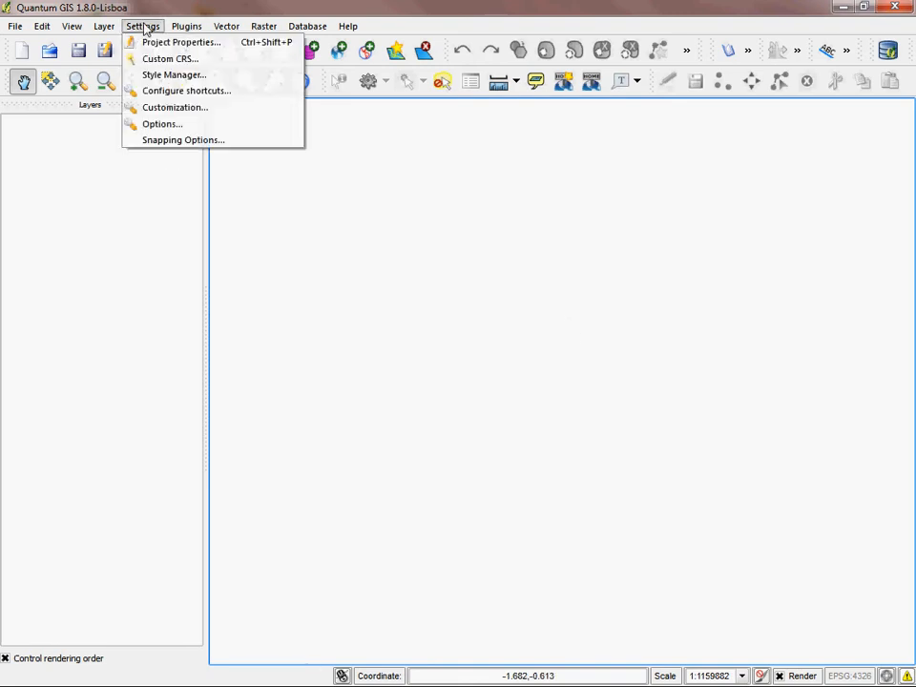
pyautogui.click(164, 125)
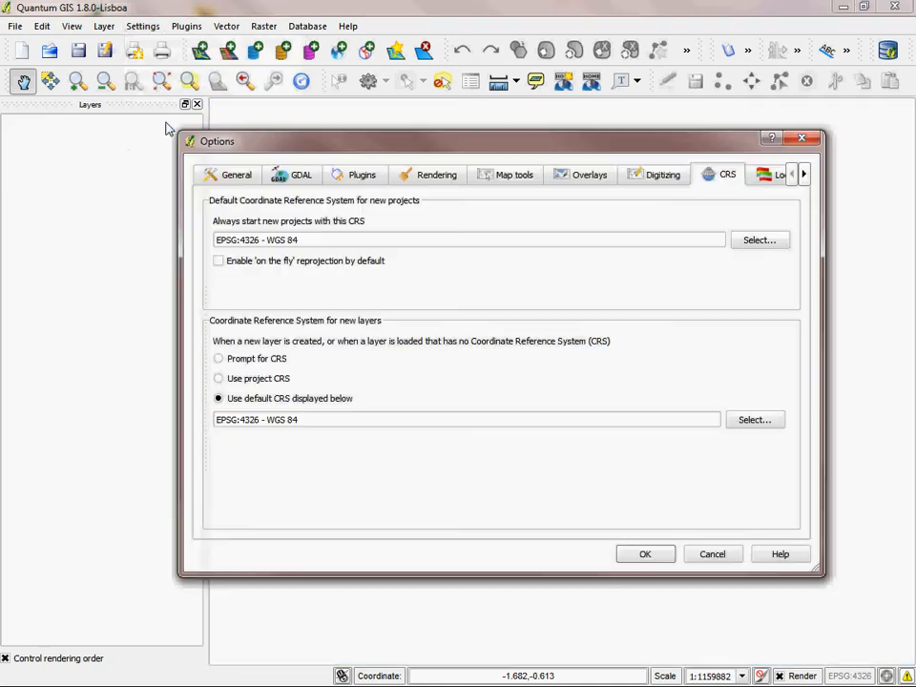
pyautogui.click(213, 176)
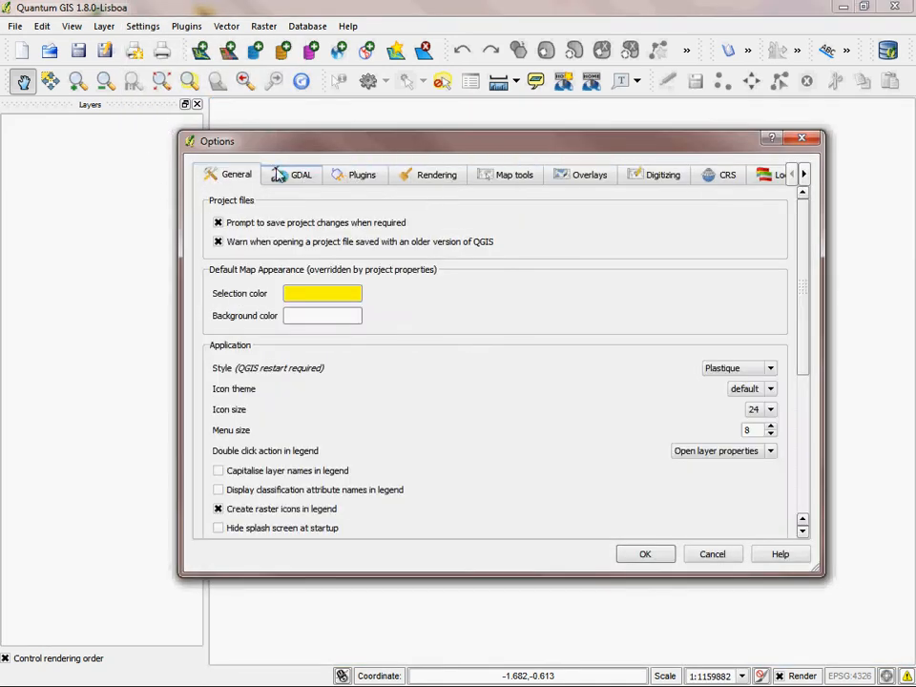
pyautogui.moveTo(802, 205); pyautogui.dragTo(821, 198)
pyautogui.click(727, 177)
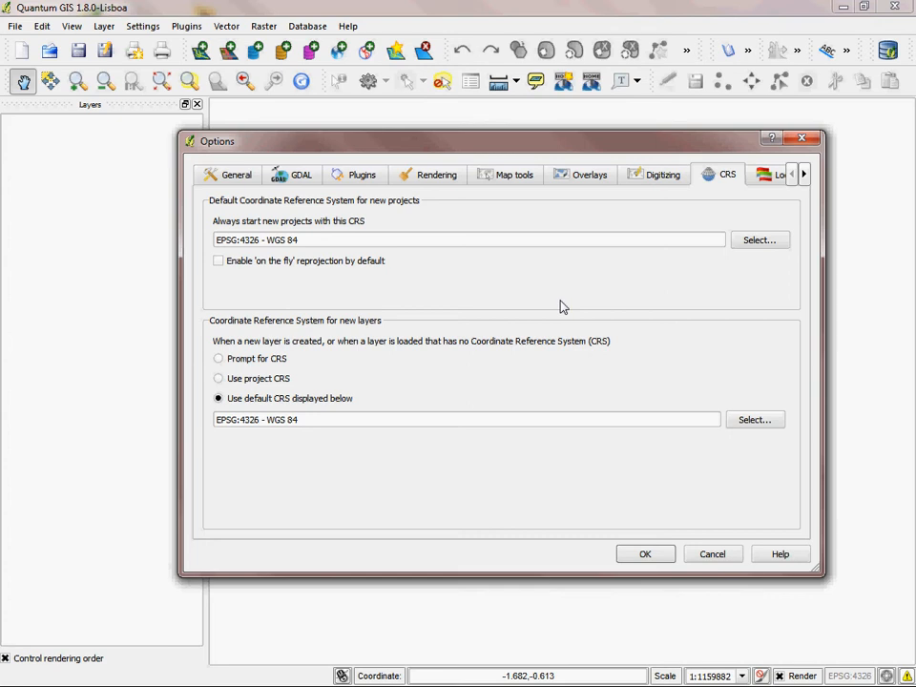
pyautogui.click(753, 241)
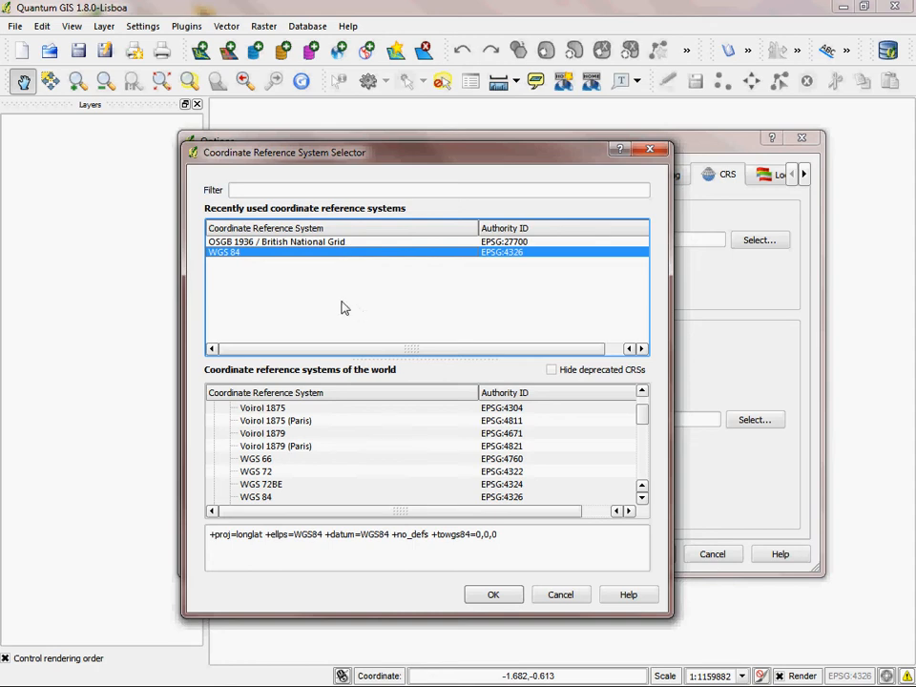
pyautogui.click(268, 191)
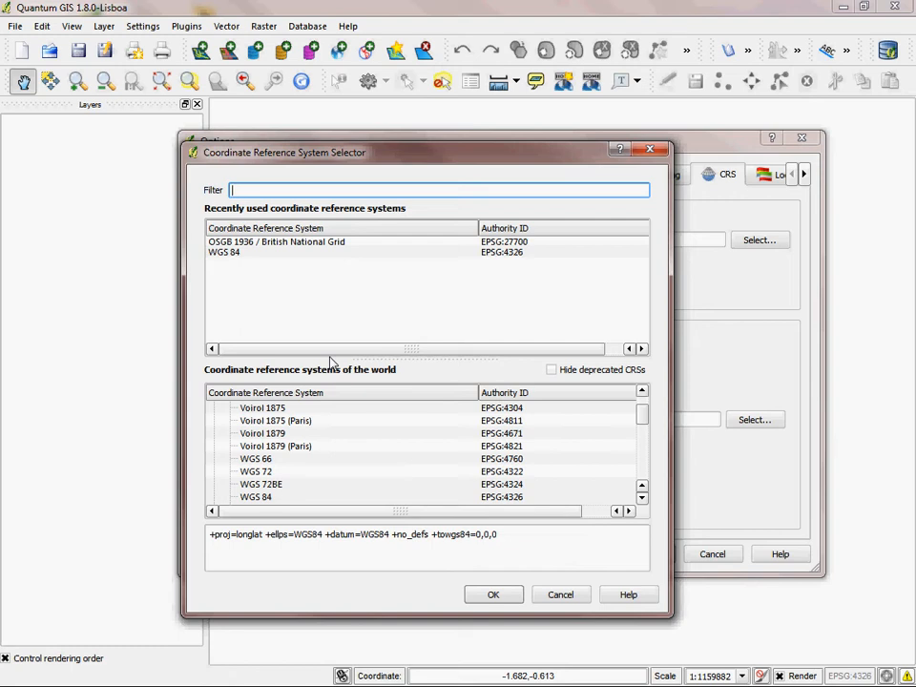
pyautogui.write('osgb')
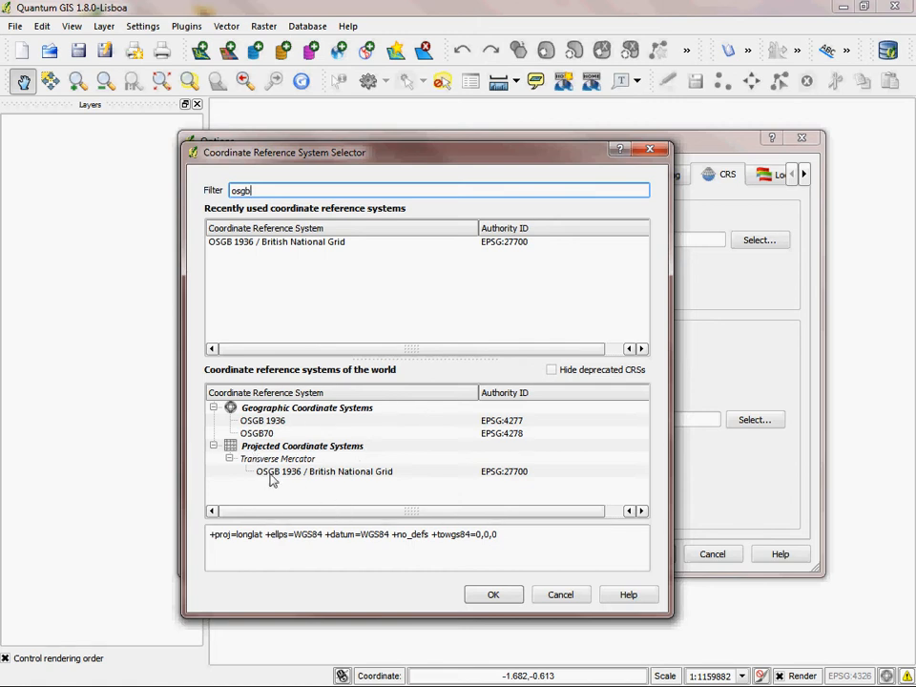
pyautogui.click(360, 474)
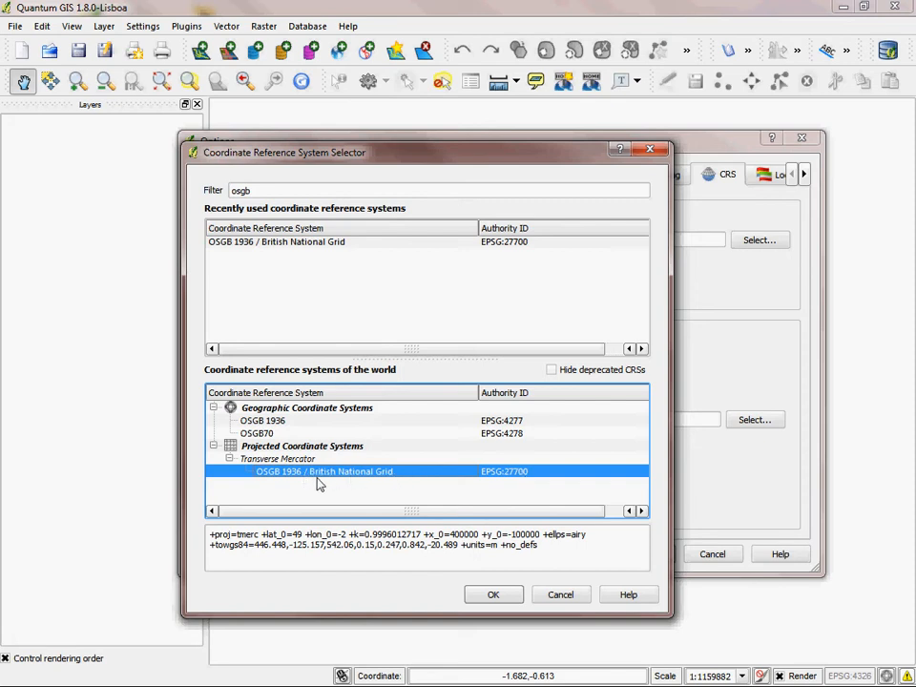
pyautogui.click(493, 594)
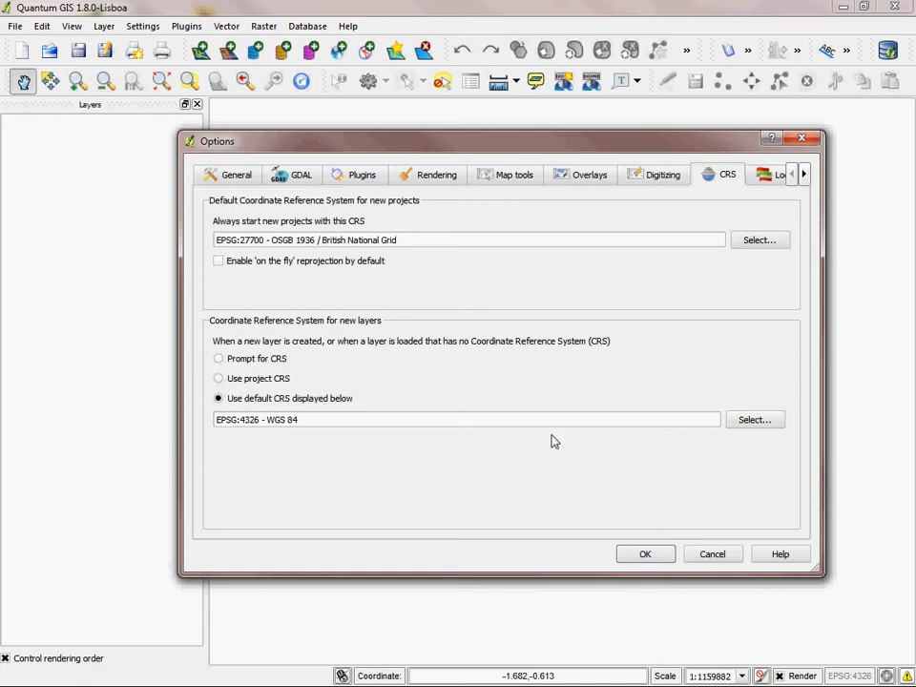
# Step: Set the default CRS for new layers to OSGB 1936 / British National Grid (EPSG:27700) and accept the options
pyautogui.click(753, 421)
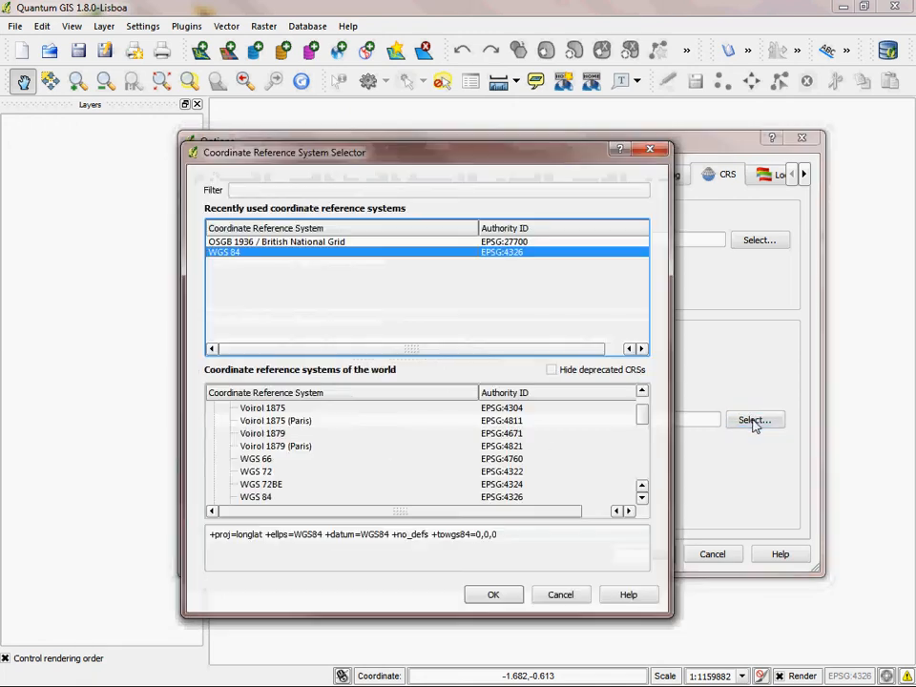
pyautogui.click(323, 244)
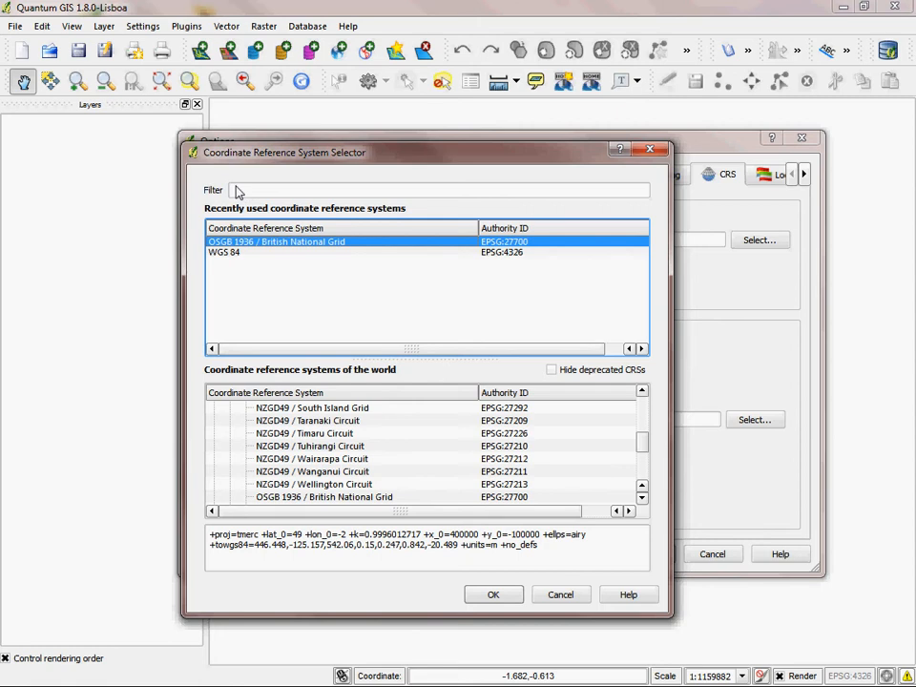
pyautogui.click(510, 598)
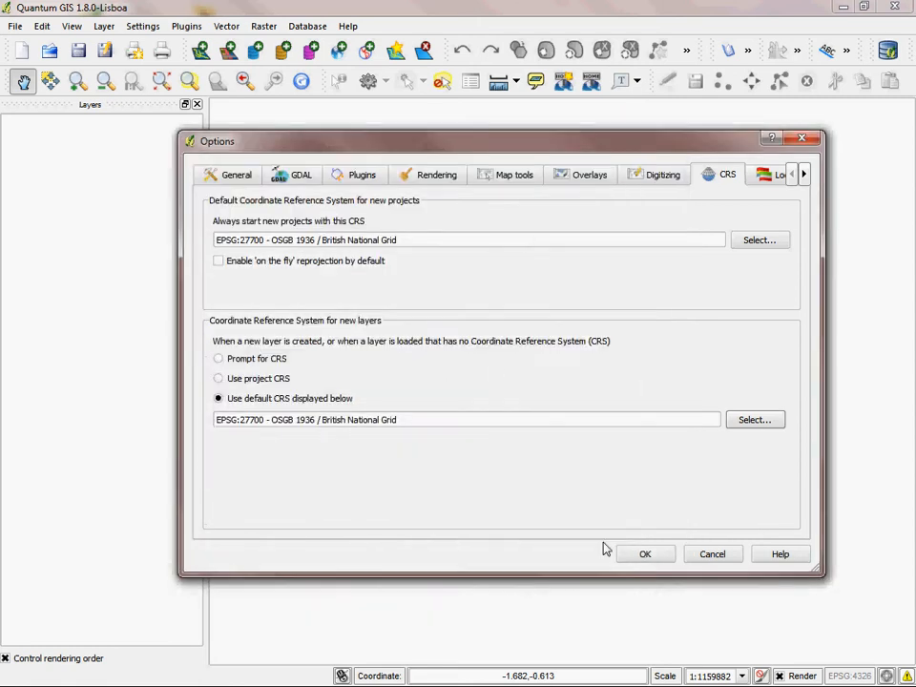
pyautogui.click(652, 558)
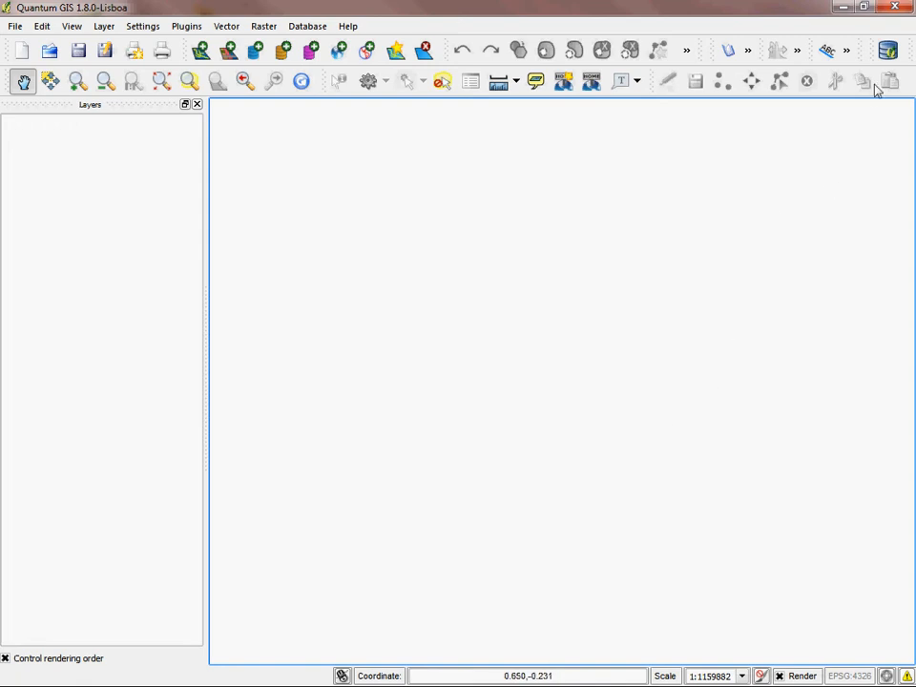
# Step: Restart Quantum GIS and dismiss the startup tips dialog
pyautogui.click(899, 8)
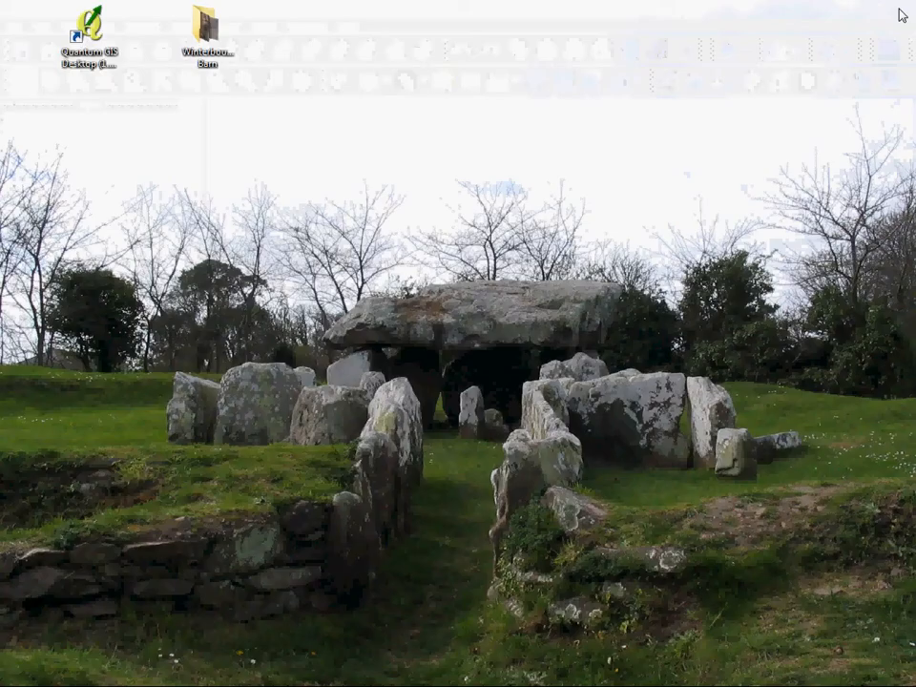
pyautogui.click(112, 50)
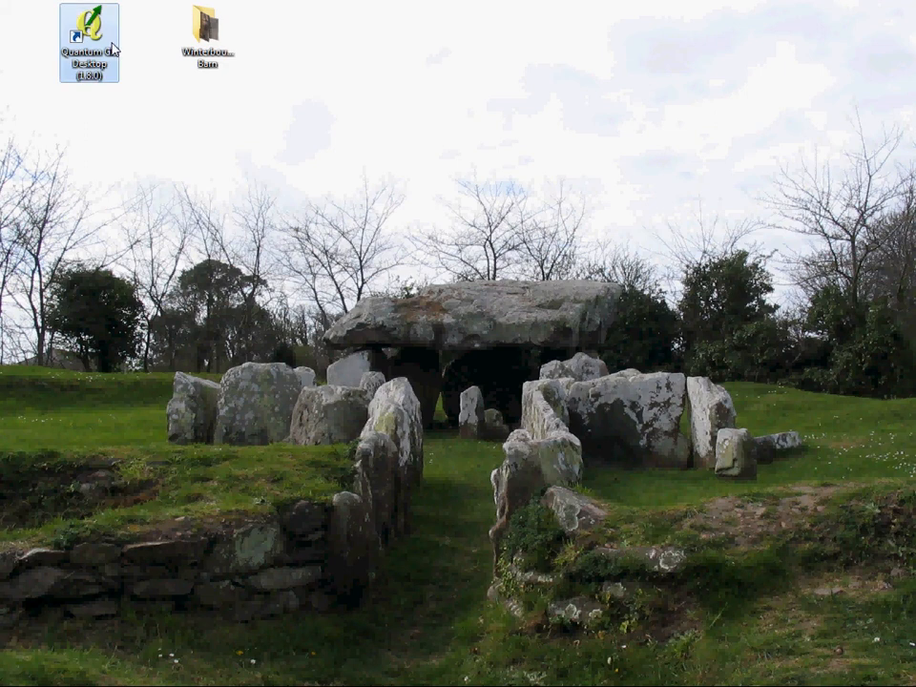
pyautogui.doubleClick(112, 50)
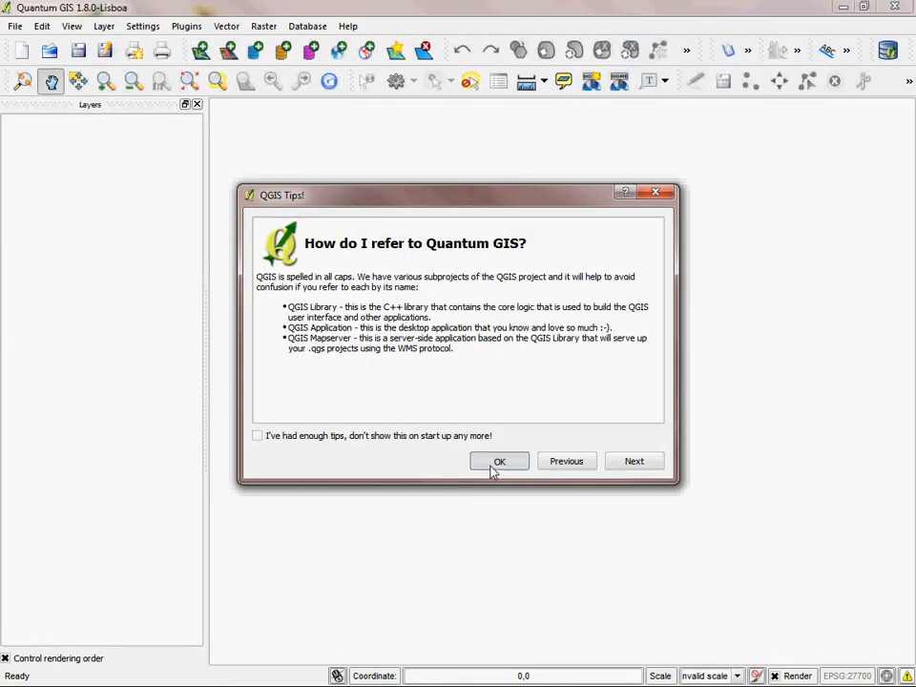
pyautogui.click(493, 468)
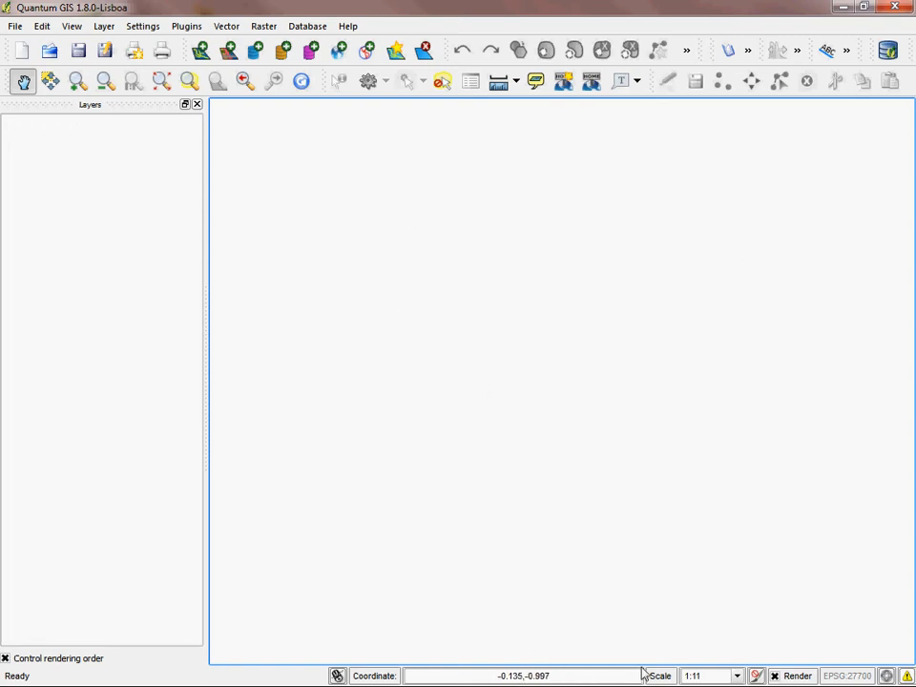
pyautogui.click(89, 359)
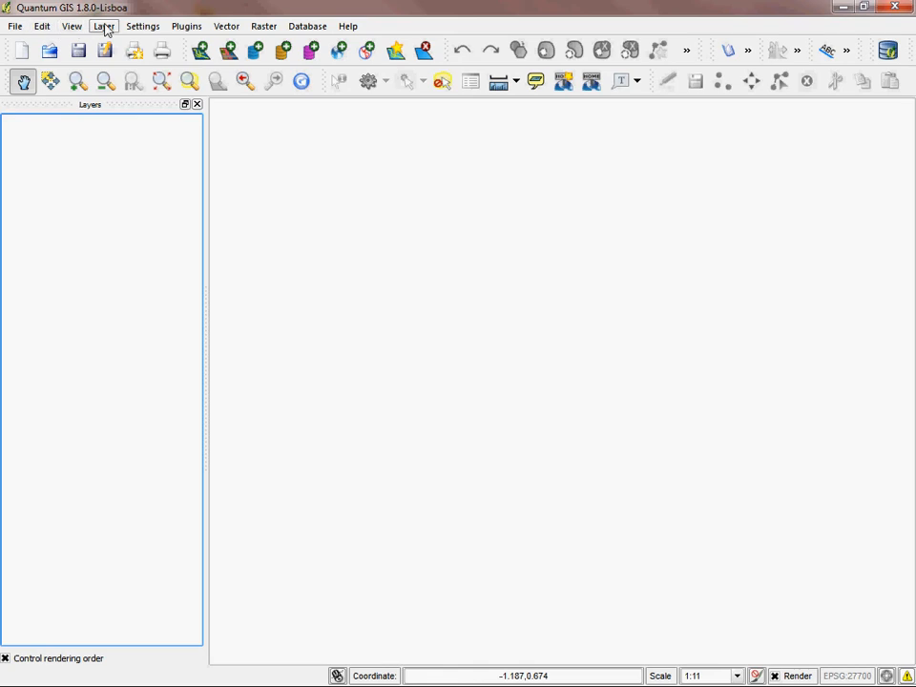
pyautogui.click(15, 27)
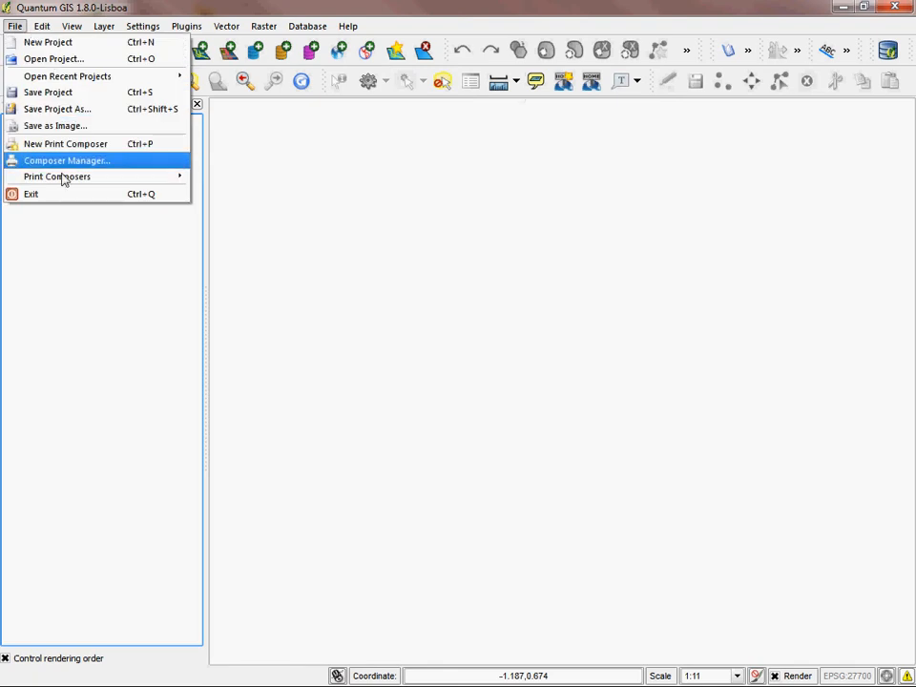
pyautogui.moveTo(243, 29)
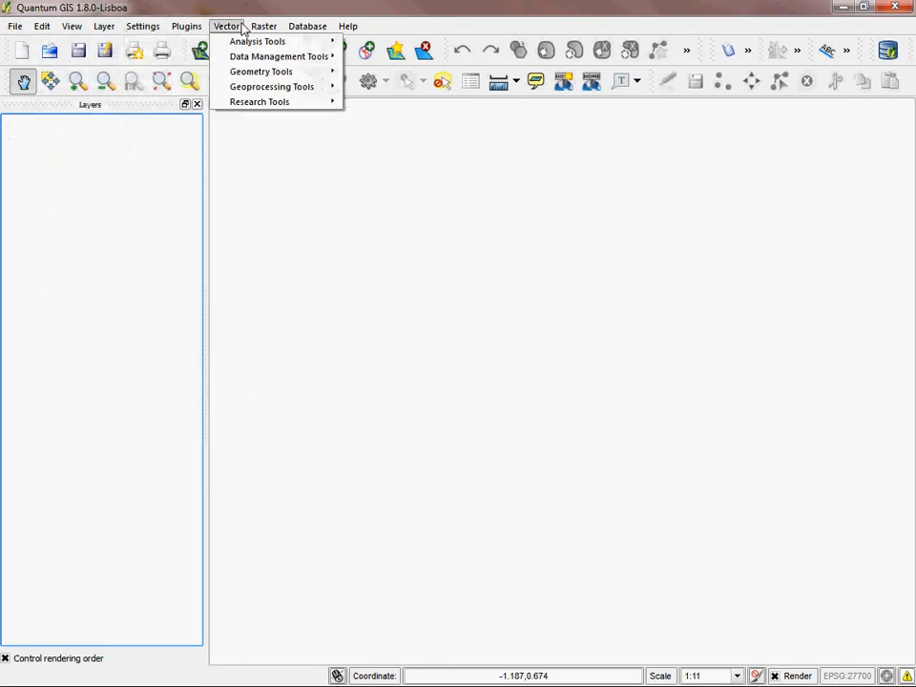
pyautogui.click(107, 257)
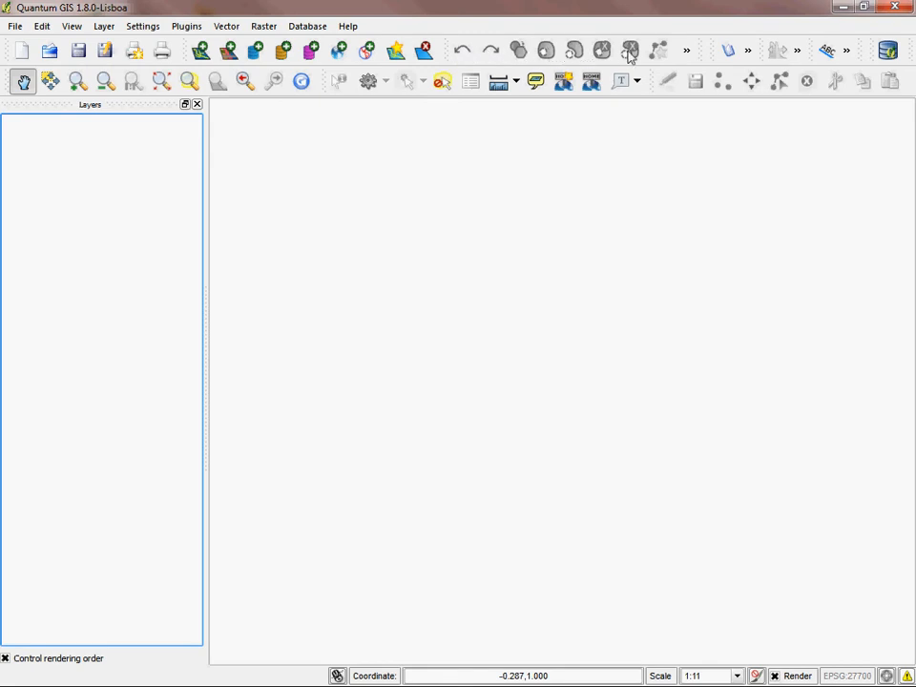
# Step: Examine the hidden tools of the truncated toolbars, including advanced digitizing, help and labelling
pyautogui.click(686, 54)
pyautogui.click(687, 55)
pyautogui.click(687, 51)
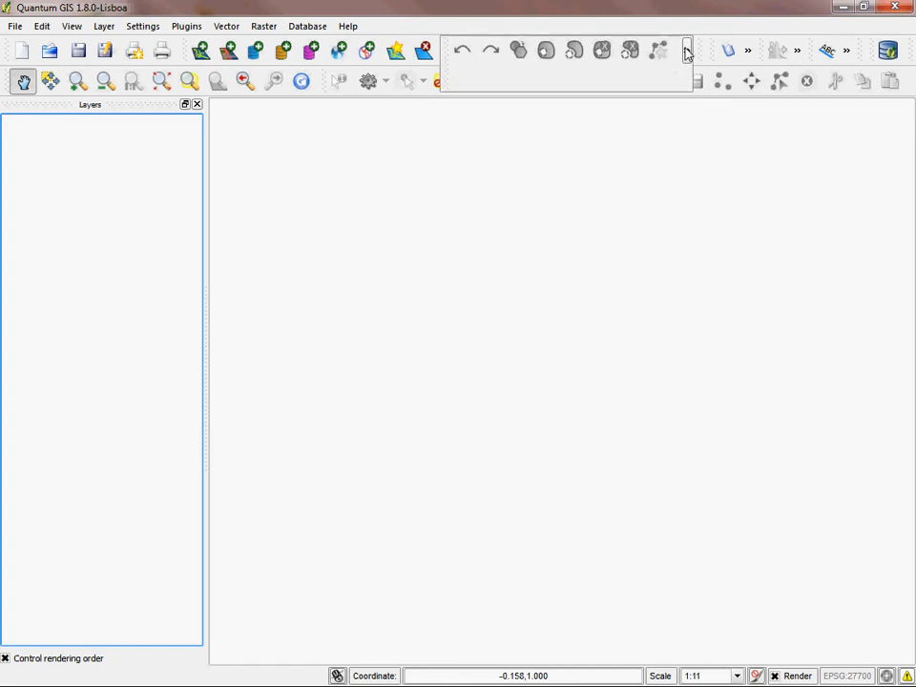
pyautogui.click(687, 52)
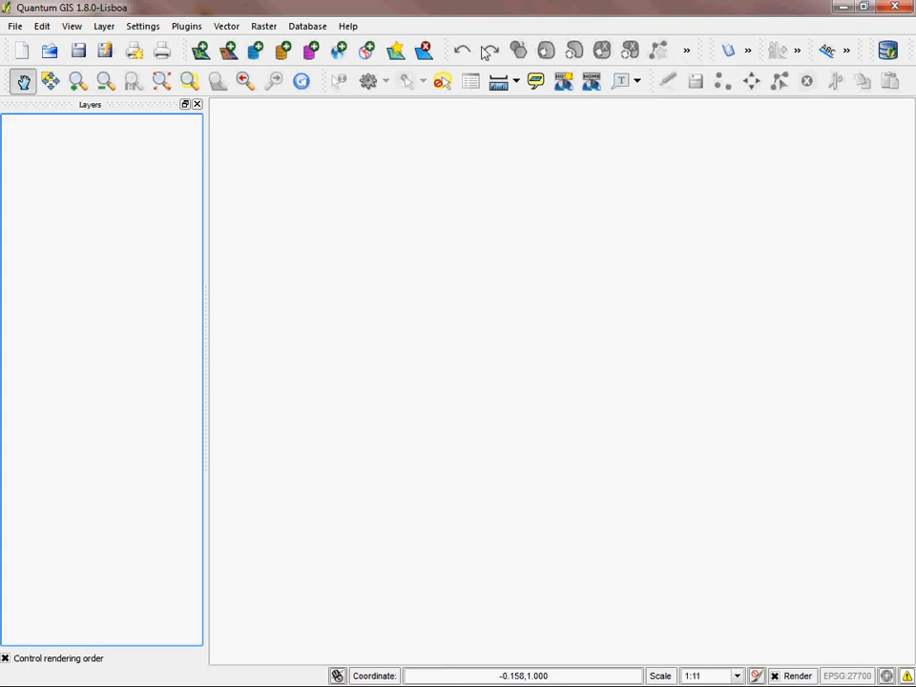
pyautogui.click(687, 52)
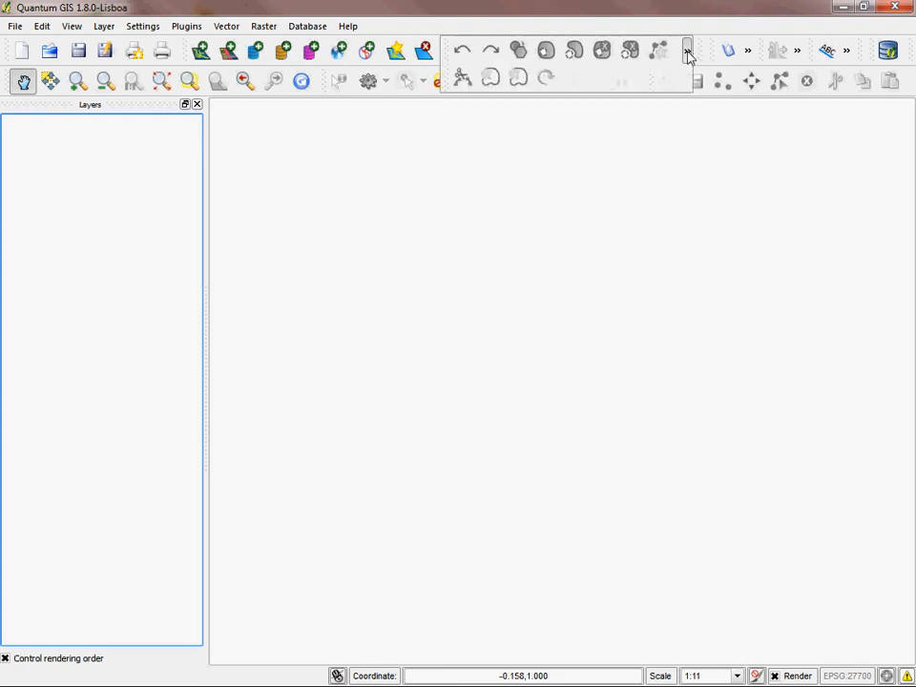
pyautogui.click(749, 53)
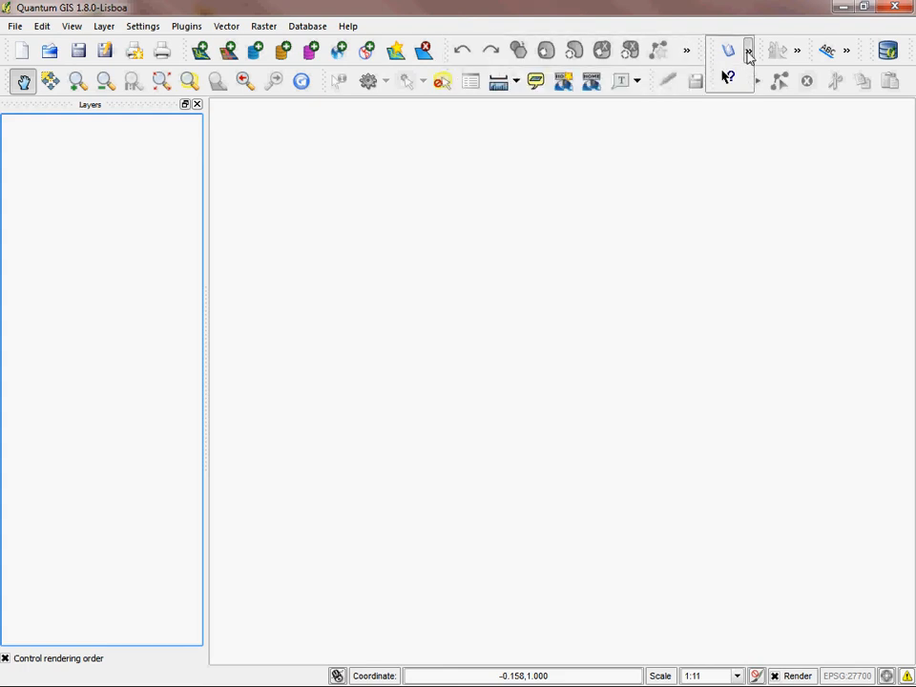
pyautogui.click(797, 51)
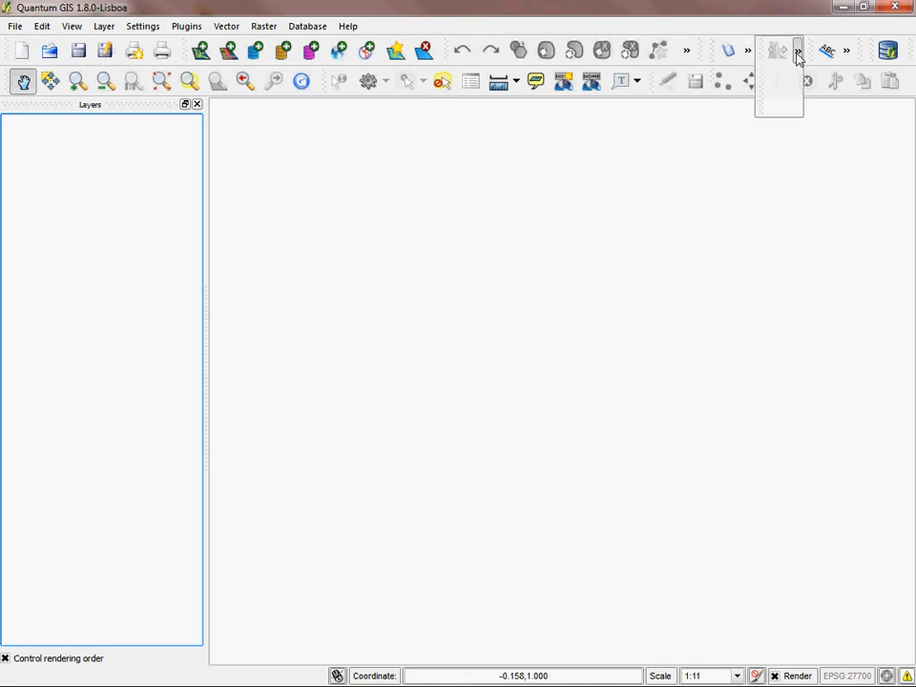
pyautogui.click(848, 50)
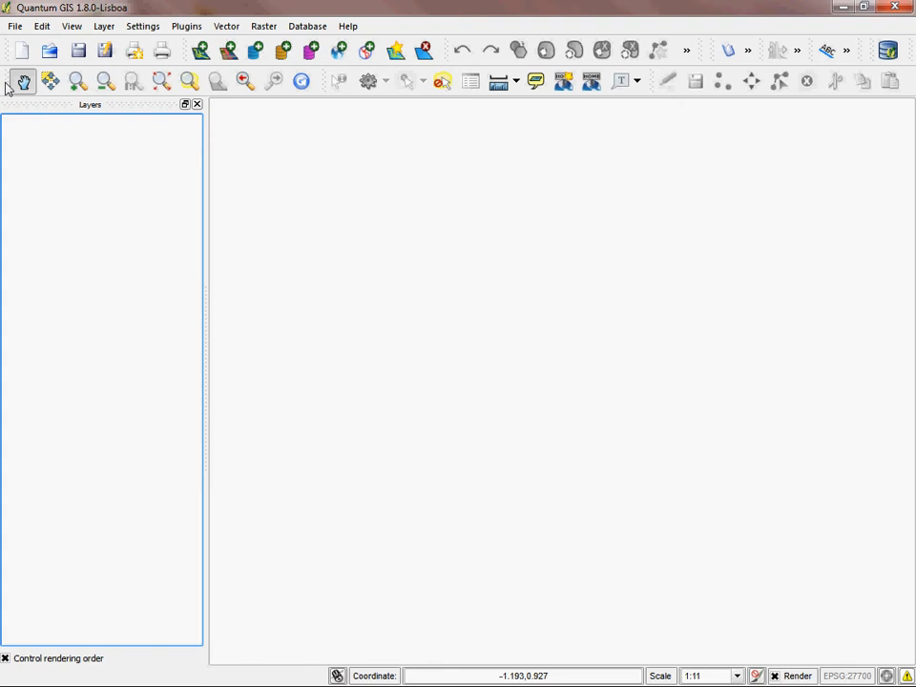
pyautogui.moveTo(9, 89)
pyautogui.mouseDown()
pyautogui.moveTo(70, 164)
pyautogui.moveTo(191, 122)
pyautogui.moveTo(31, 184)
pyautogui.moveTo(43, 154)
pyautogui.moveTo(33, 109)
pyautogui.moveTo(16, 117)
pyautogui.moveTo(32, 96)
pyautogui.moveTo(10, 87)
pyautogui.moveTo(19, 84)
pyautogui.mouseUp()
pyautogui.click(473, 280)
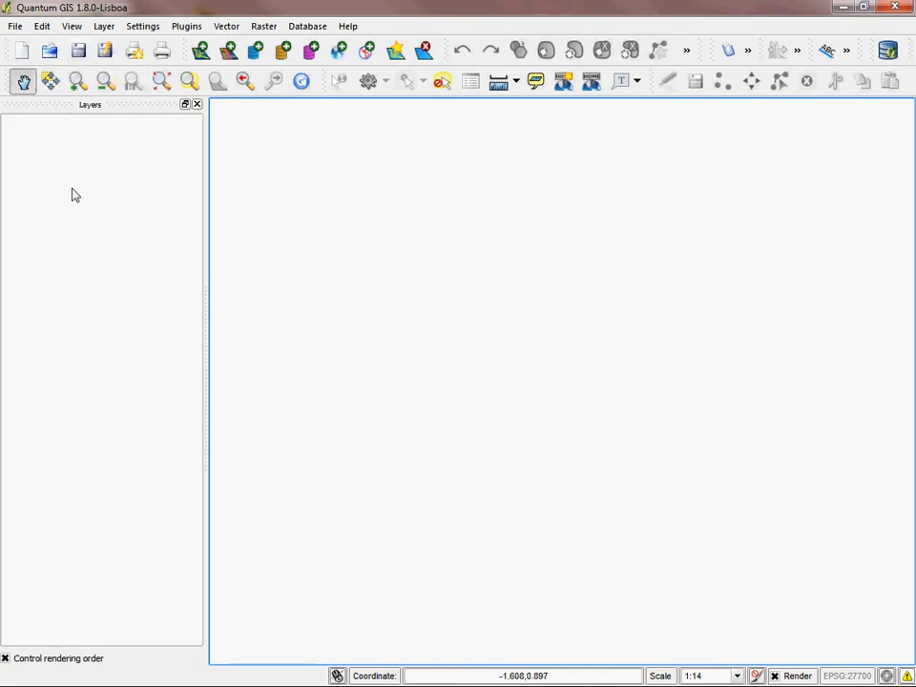
pyautogui.click(24, 83)
pyautogui.click(113, 218)
pyautogui.click(350, 241)
# Step: Save the project as Winterbourne Barn in the Winterbourne Barn folder, replacing the existing project file
pyautogui.click(80, 51)
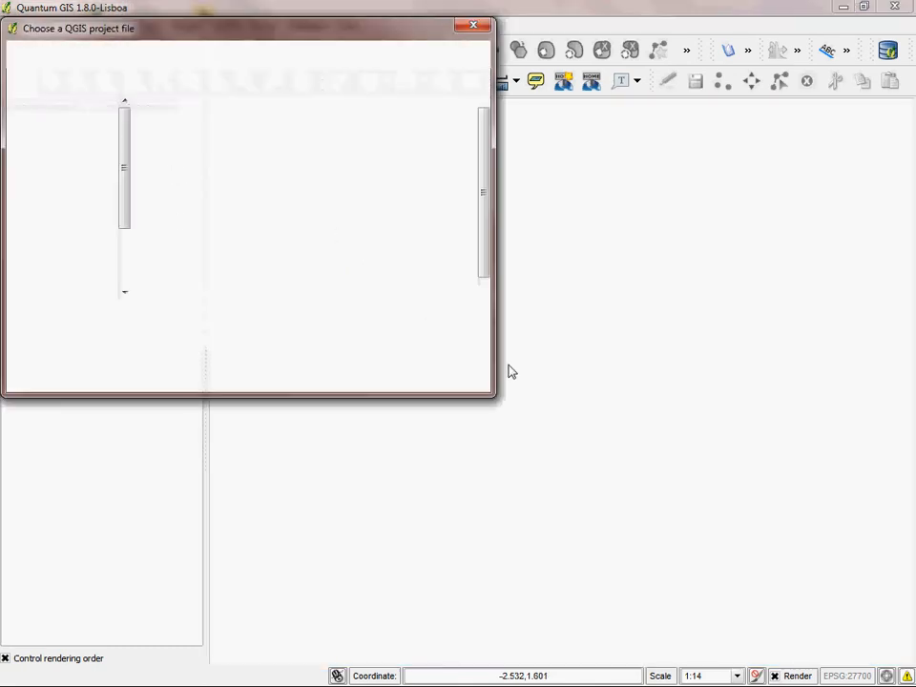
pyautogui.click(406, 244)
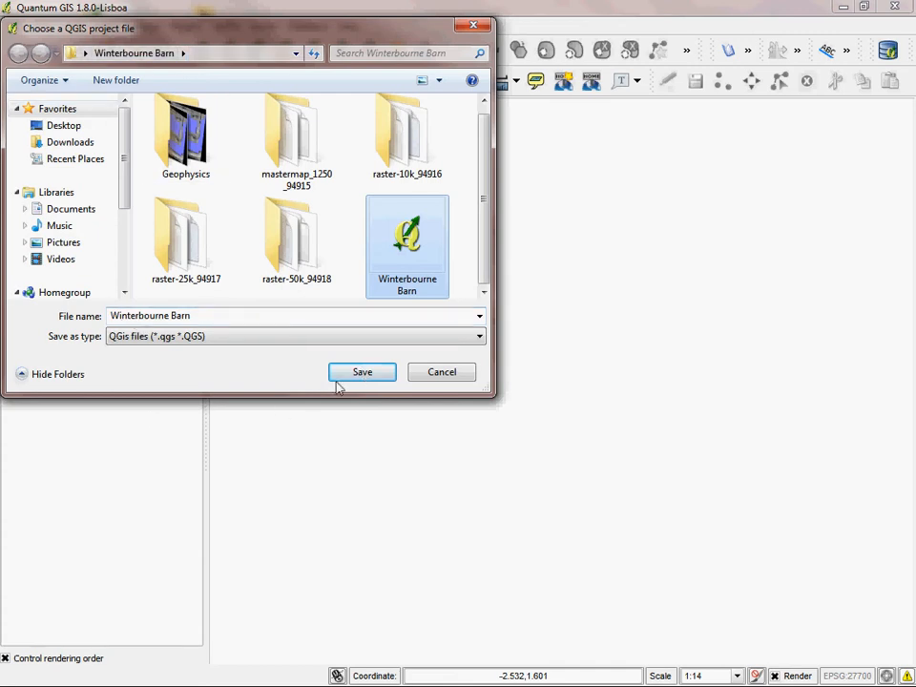
pyautogui.click(372, 374)
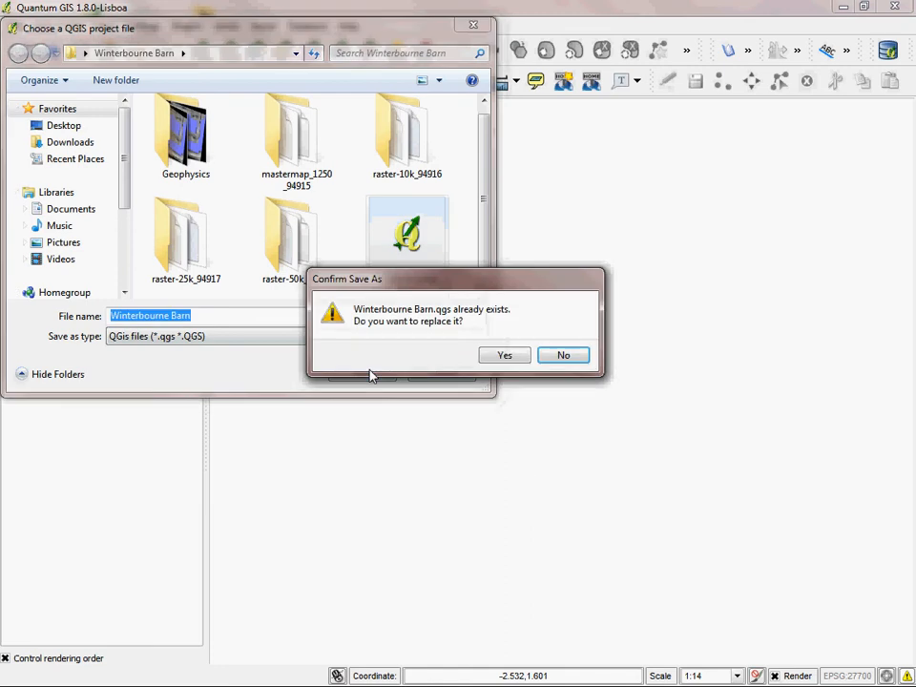
pyautogui.click(502, 357)
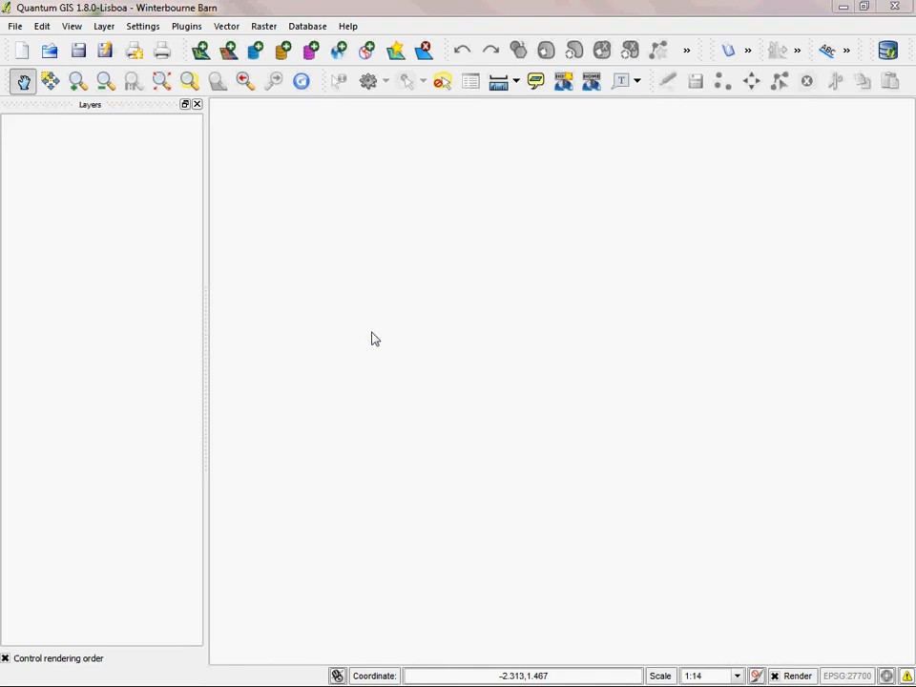
# Step: Add the raster layer st68 (TIF) from the raster-50k_94918 folder inside Winterbourne Barn
pyautogui.click(420, 196)
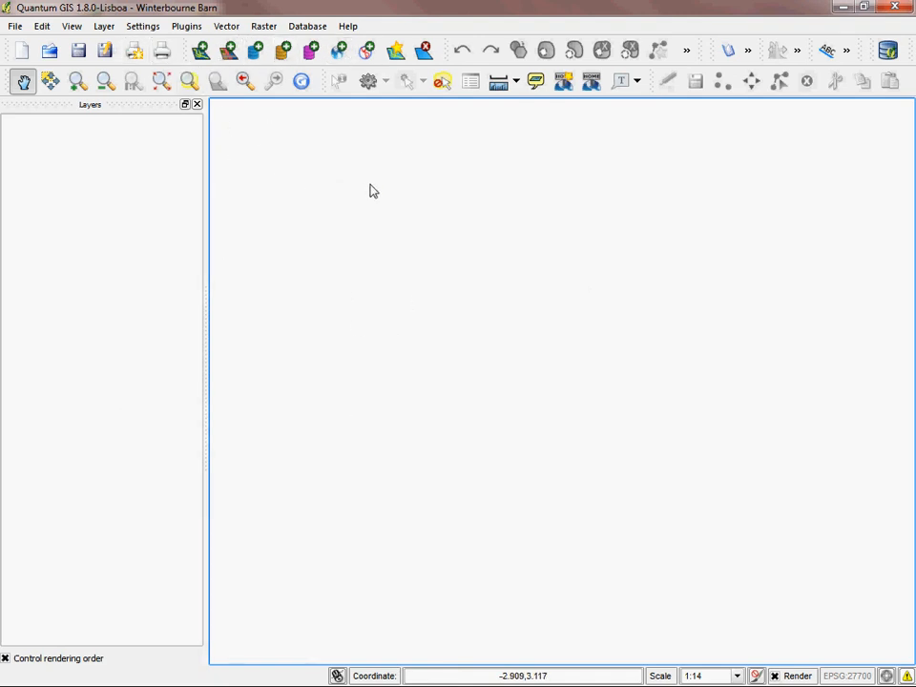
pyautogui.click(229, 55)
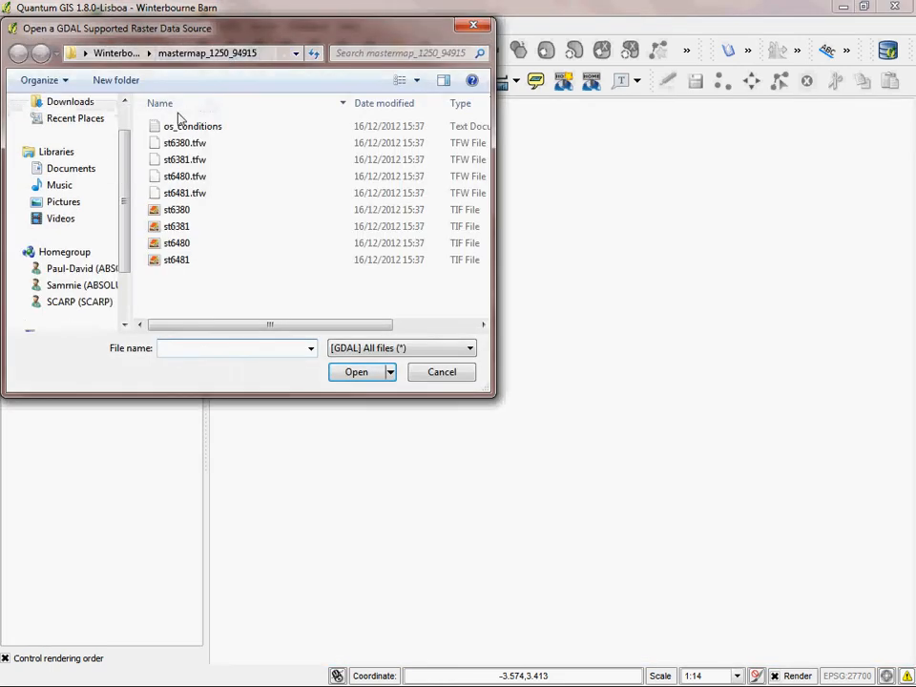
pyautogui.click(120, 55)
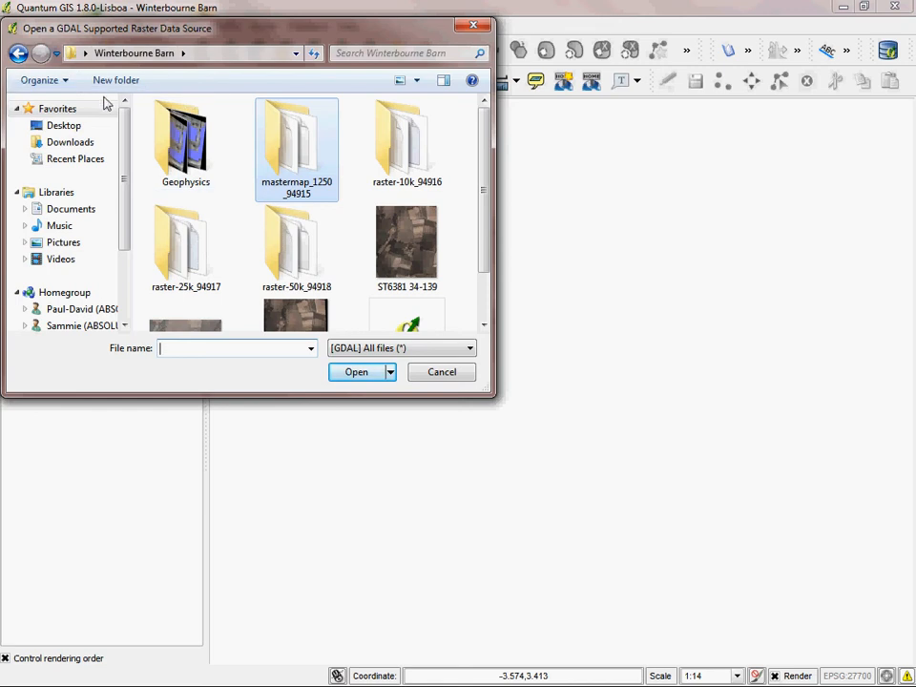
pyautogui.moveTo(485, 139); pyautogui.dragTo(489, 181)
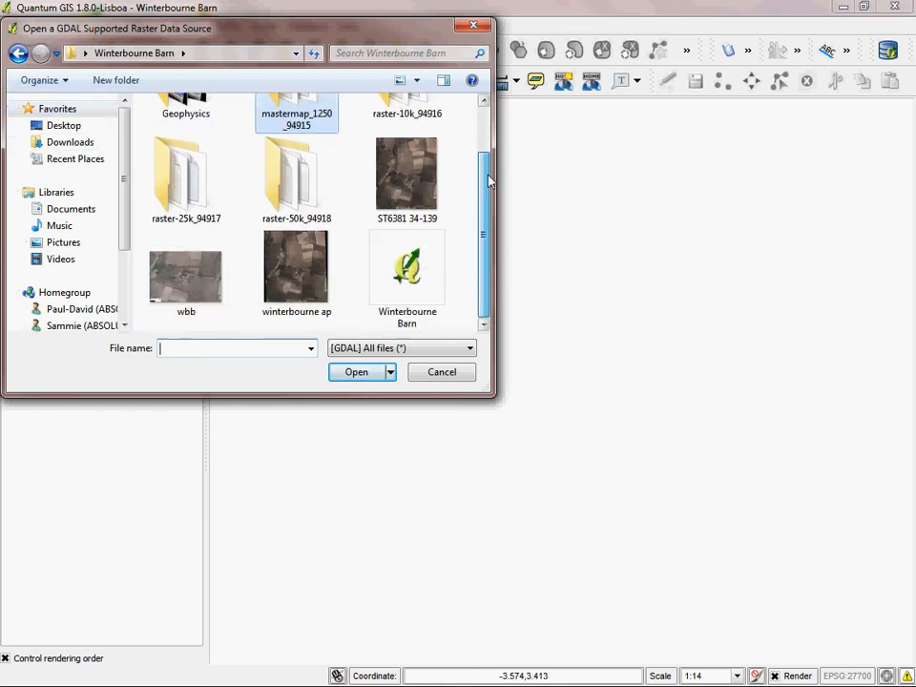
pyautogui.doubleClick(303, 202)
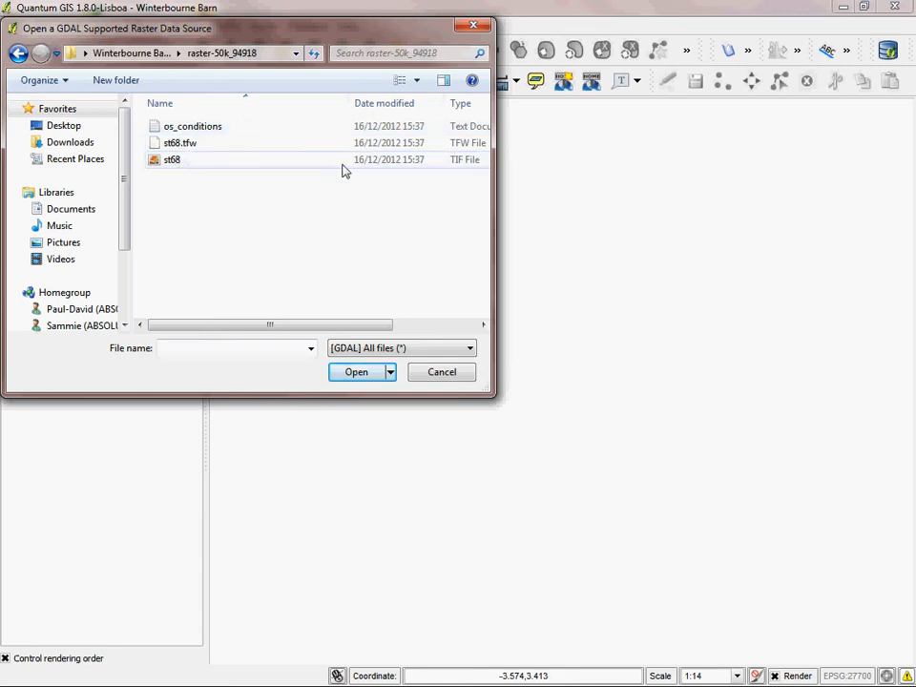
pyautogui.click(173, 162)
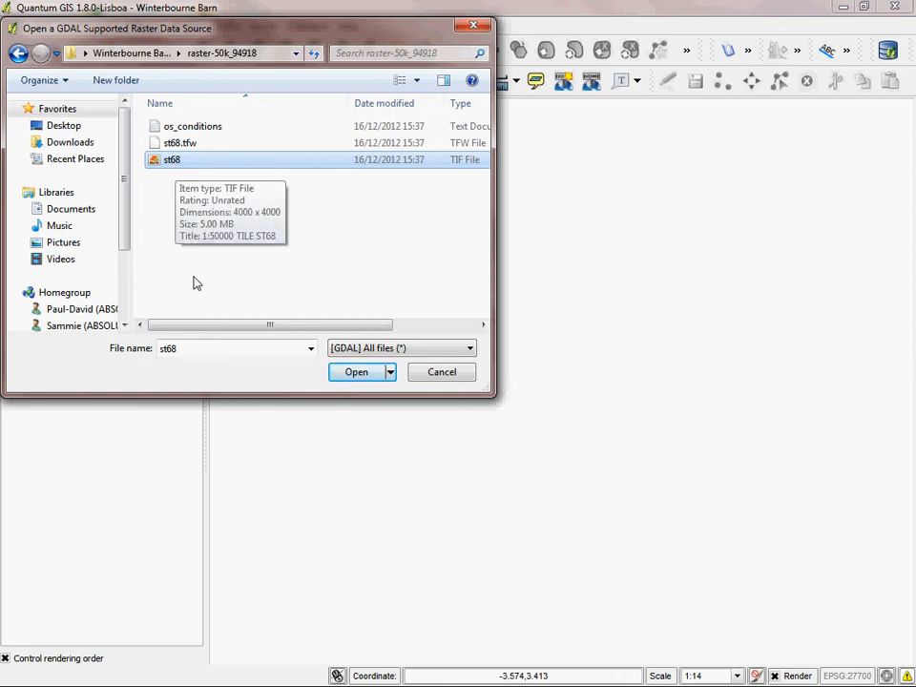
pyautogui.click(356, 372)
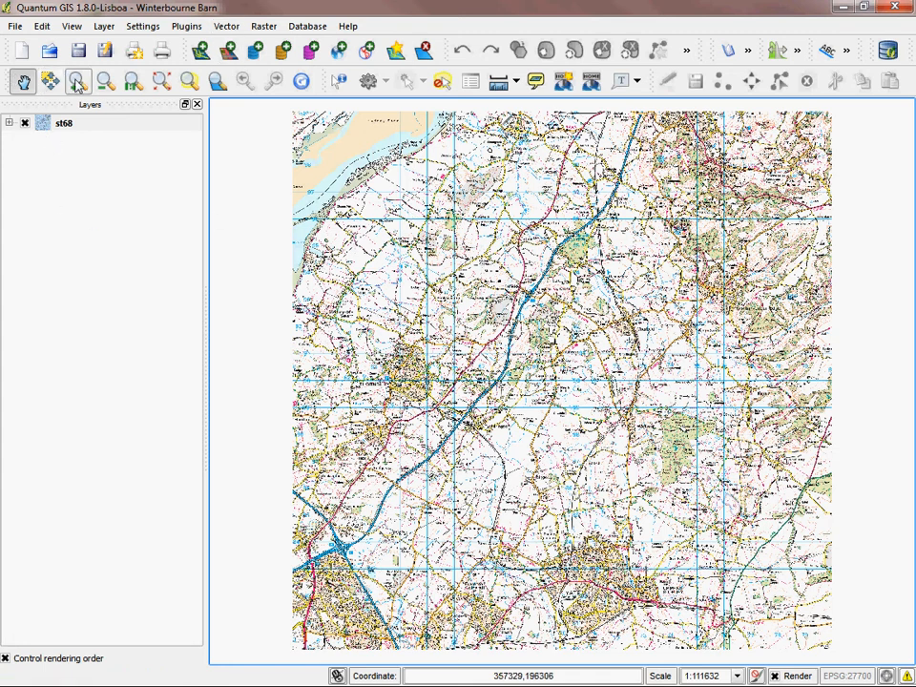
# Step: Examine the st68 map around Thornbury at closer and wider scales, pan across it, and return to its full extent
pyautogui.click(76, 83)
pyautogui.click(491, 378)
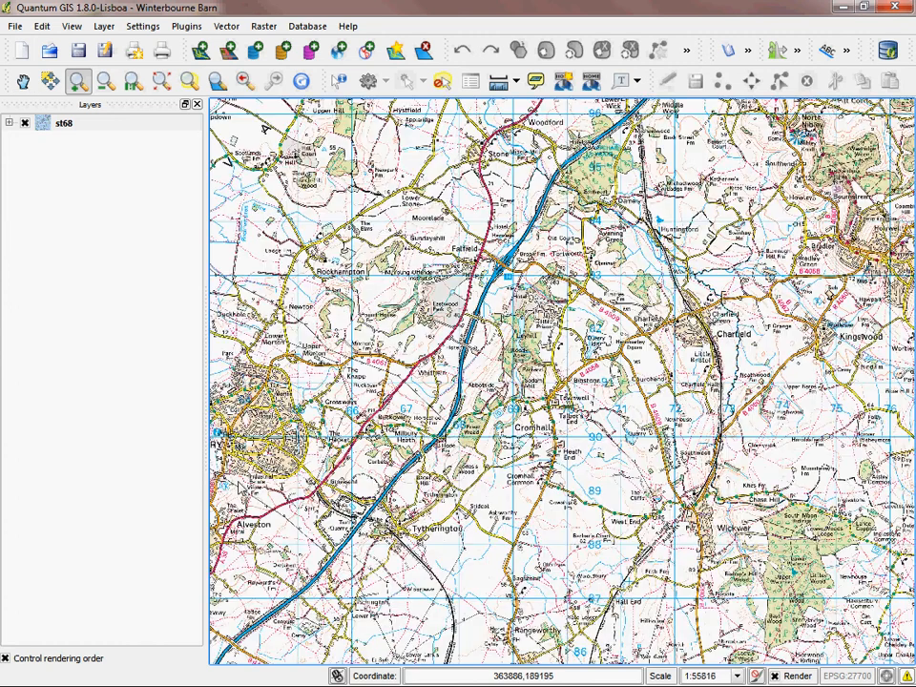
pyautogui.click(236, 477)
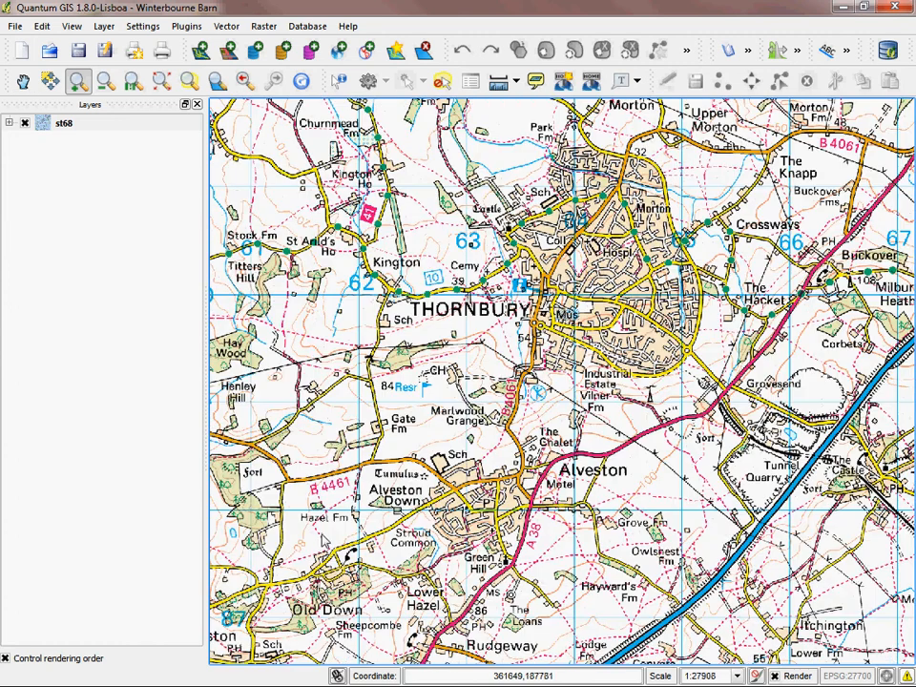
pyautogui.click(105, 81)
pyautogui.moveTo(401, 177); pyautogui.dragTo(558, 358)
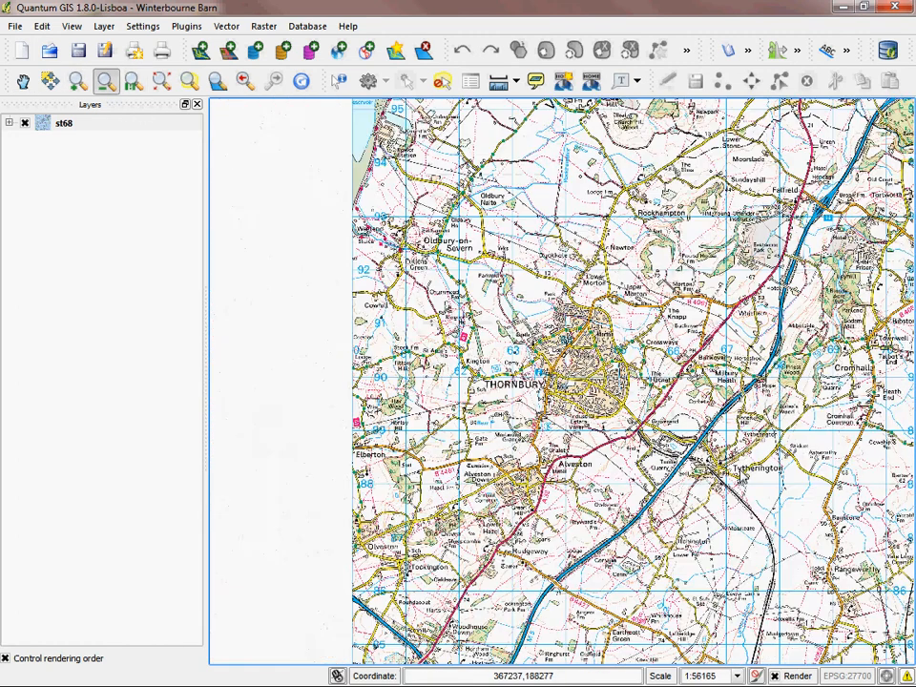
pyautogui.click(23, 81)
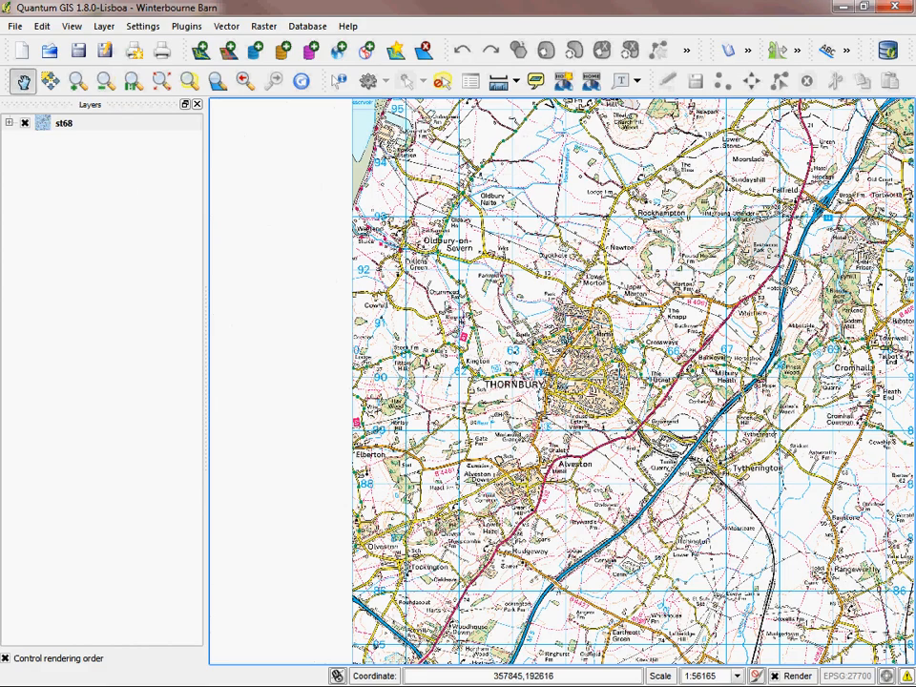
pyautogui.moveTo(561, 260); pyautogui.dragTo(460, 258)
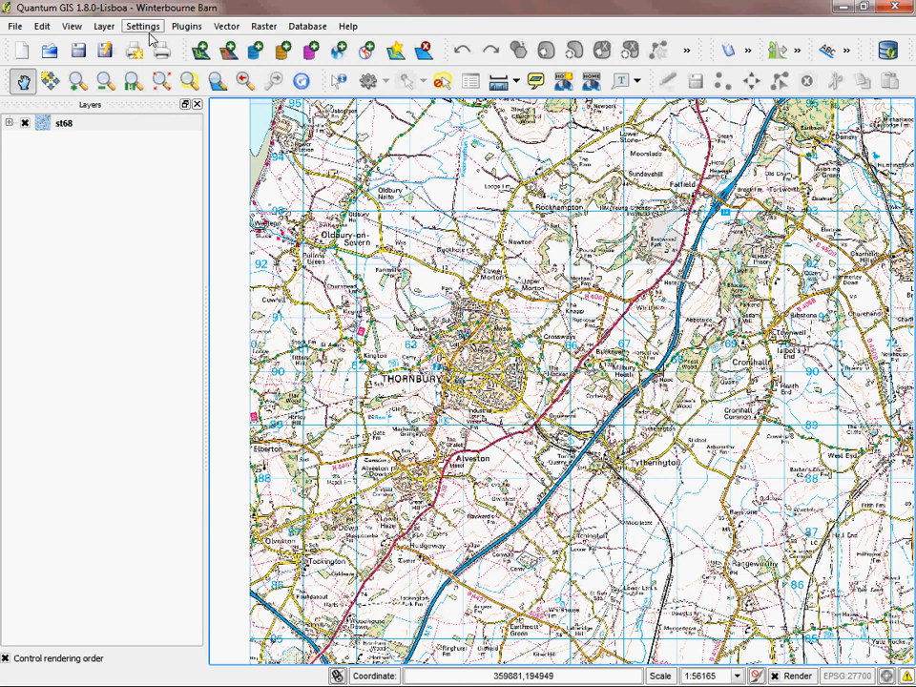
pyautogui.click(161, 82)
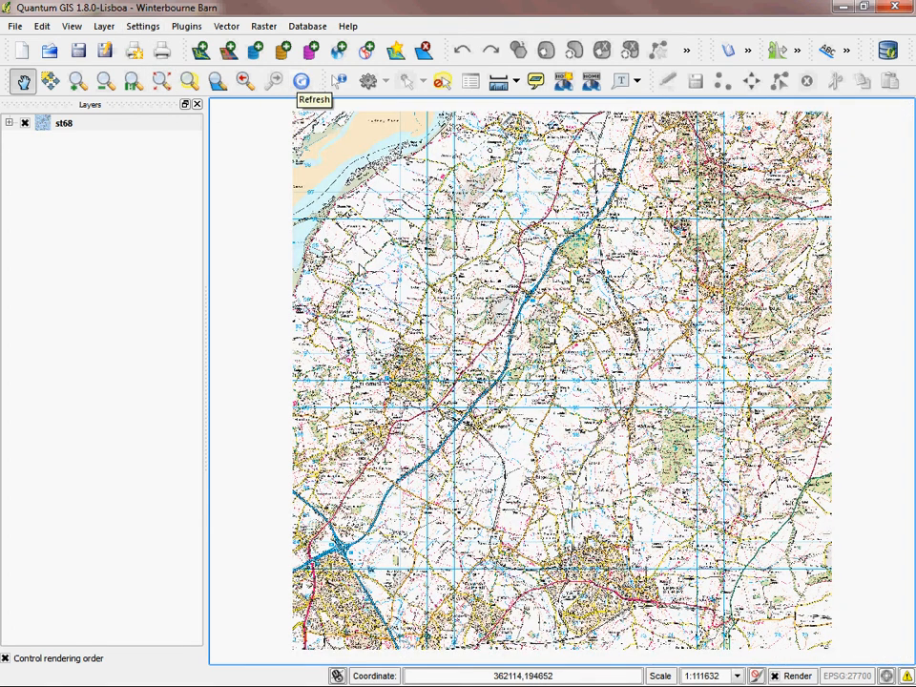
# Step: Measure a straight-line distance across the map, close the measurement, and return to panning
pyautogui.click(498, 83)
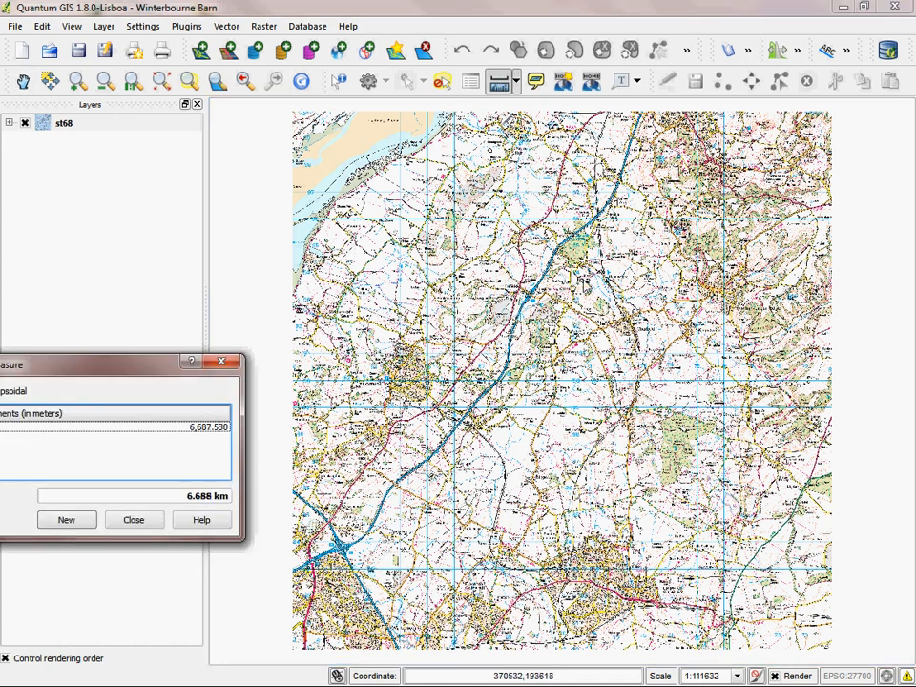
pyautogui.click(135, 522)
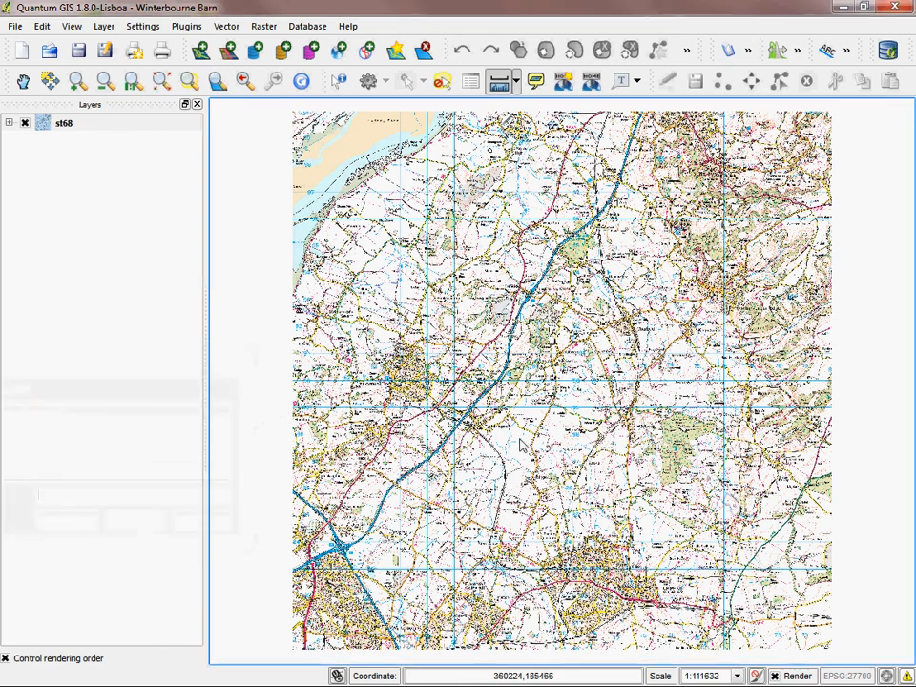
pyautogui.click(24, 80)
pyautogui.moveTo(457, 284); pyautogui.dragTo(438, 275)
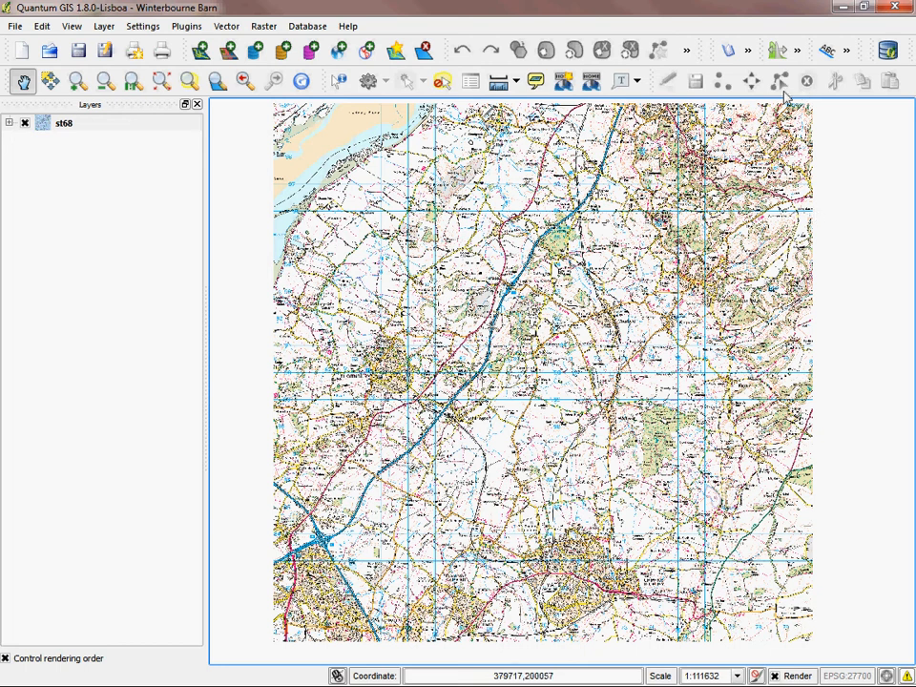
# Step: Add a new layer group named 50k
pyautogui.click(73, 233)
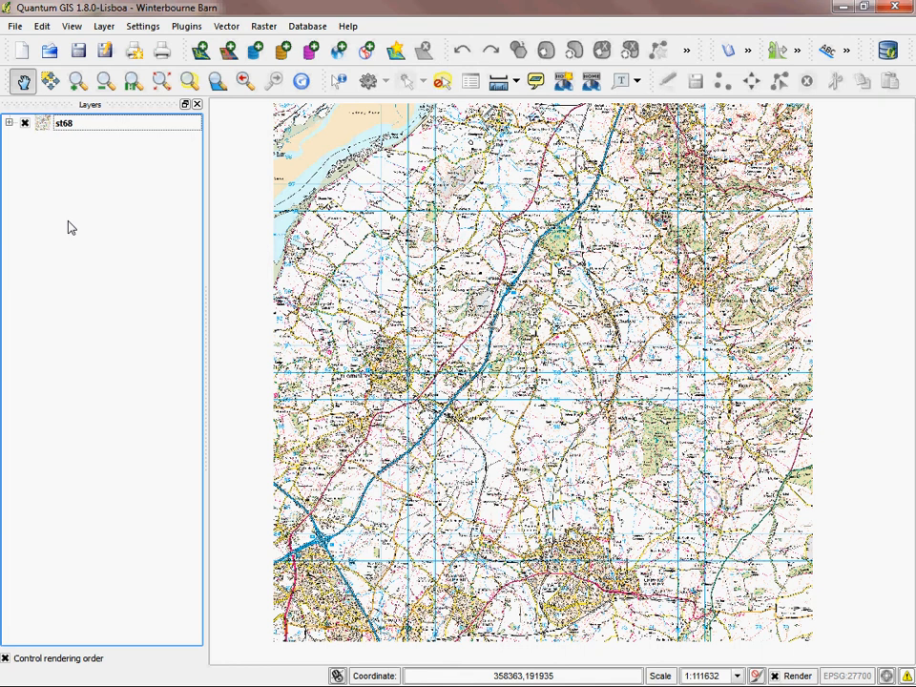
pyautogui.rightClick(58, 190)
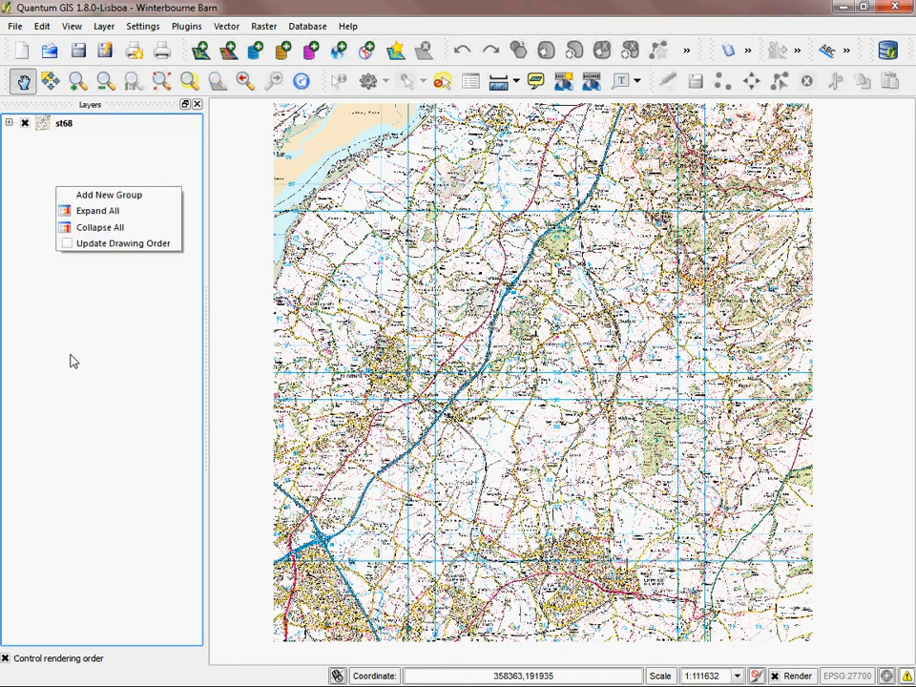
pyautogui.rightClick(45, 163)
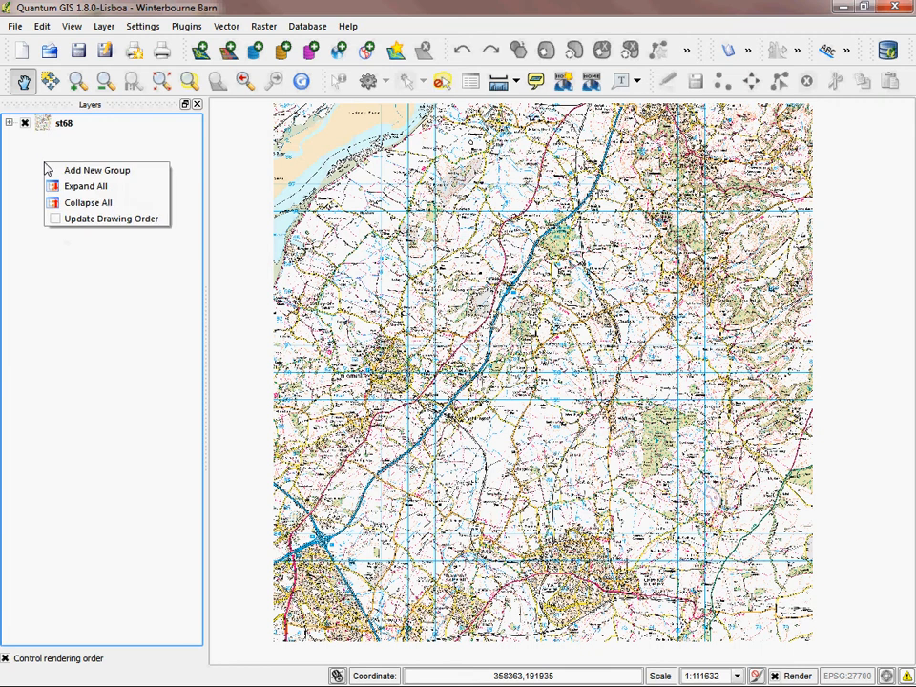
pyautogui.click(101, 174)
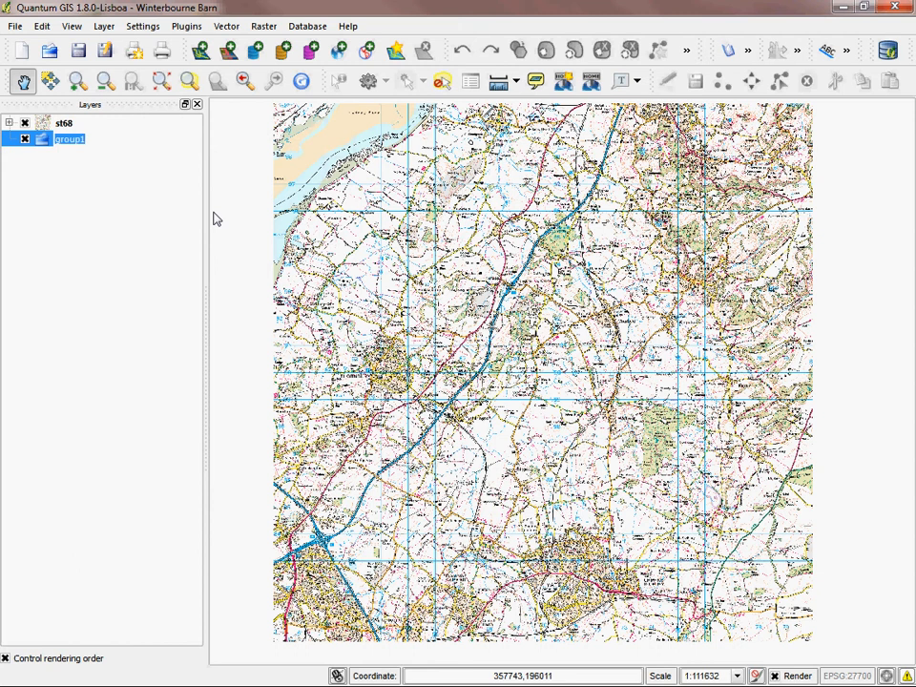
pyautogui.write('50k')
pyautogui.click(105, 236)
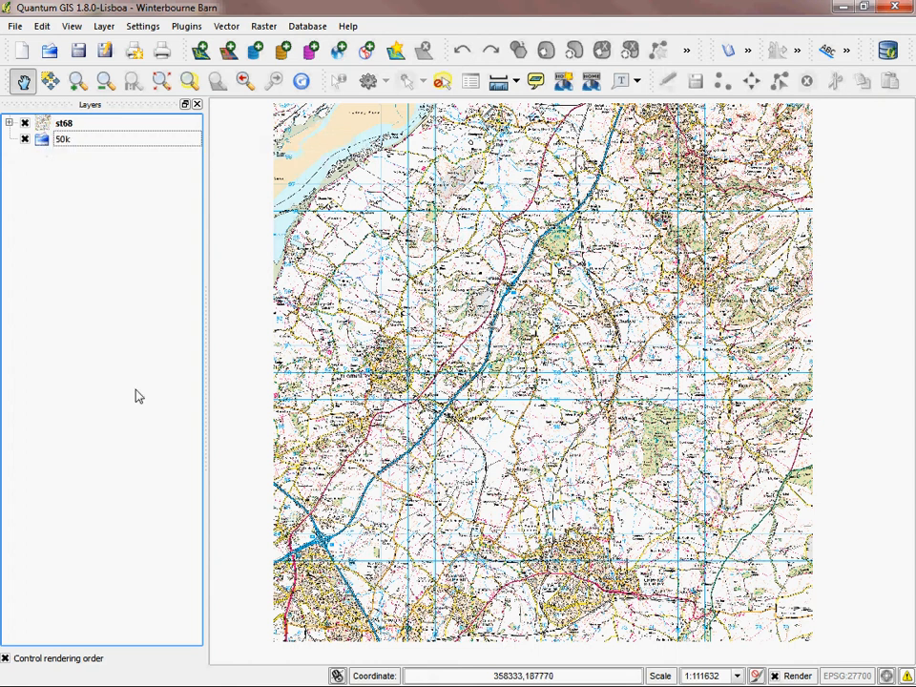
# Step: Move the st68 layer into the 50k group and collapse the group
pyautogui.click(64, 125)
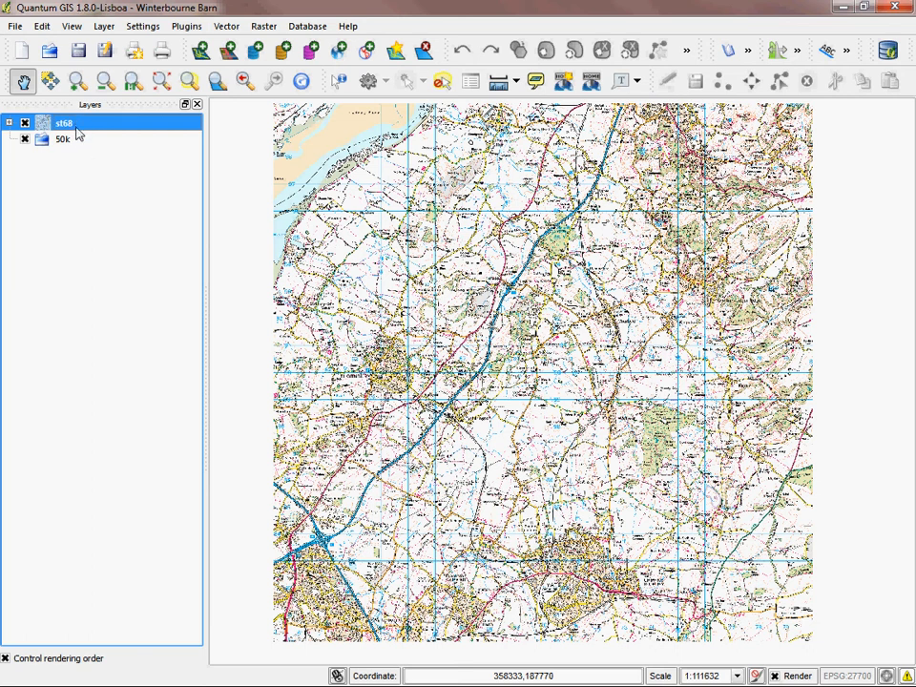
pyautogui.hotkey('ctrl', 'd')
pyautogui.moveTo(95, 133)
pyautogui.mouseDown()
pyautogui.moveTo(101, 142)
pyautogui.moveTo(109, 134)
pyautogui.mouseUp()
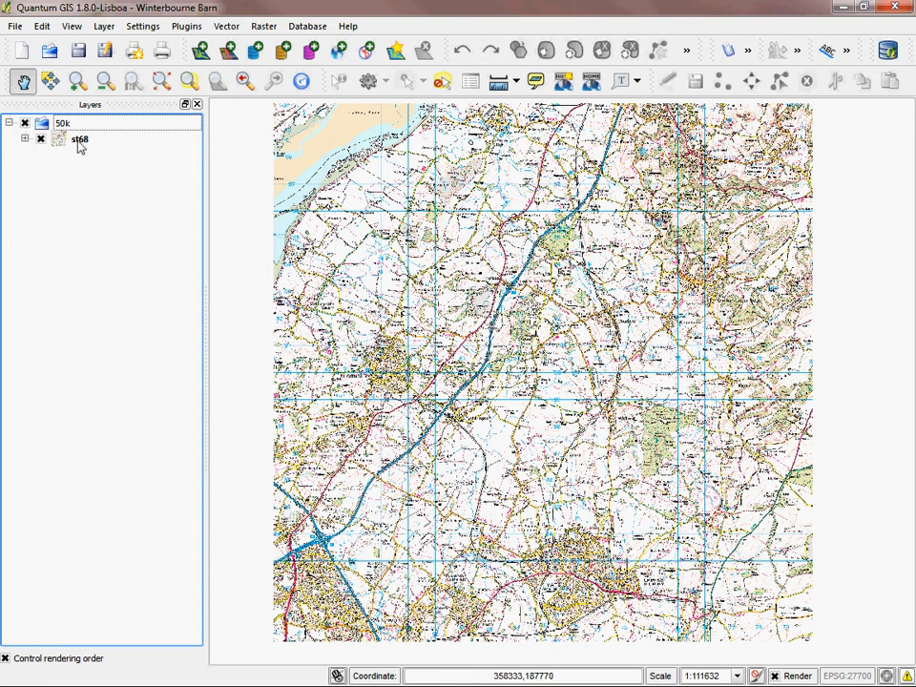
pyautogui.click(8, 124)
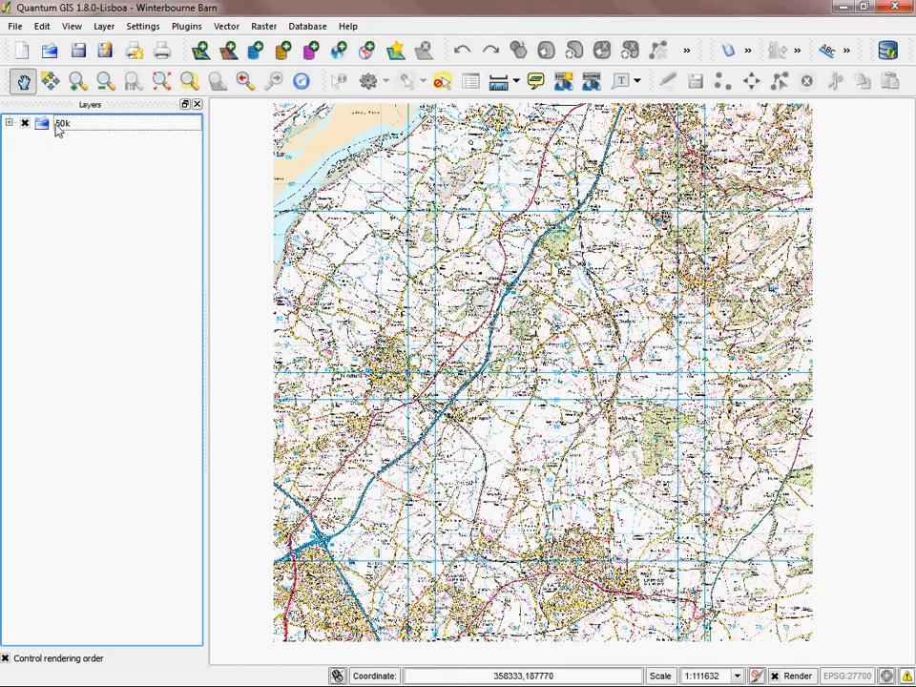
# Step: Hide the 50k group on the map and show it again
pyautogui.click(26, 124)
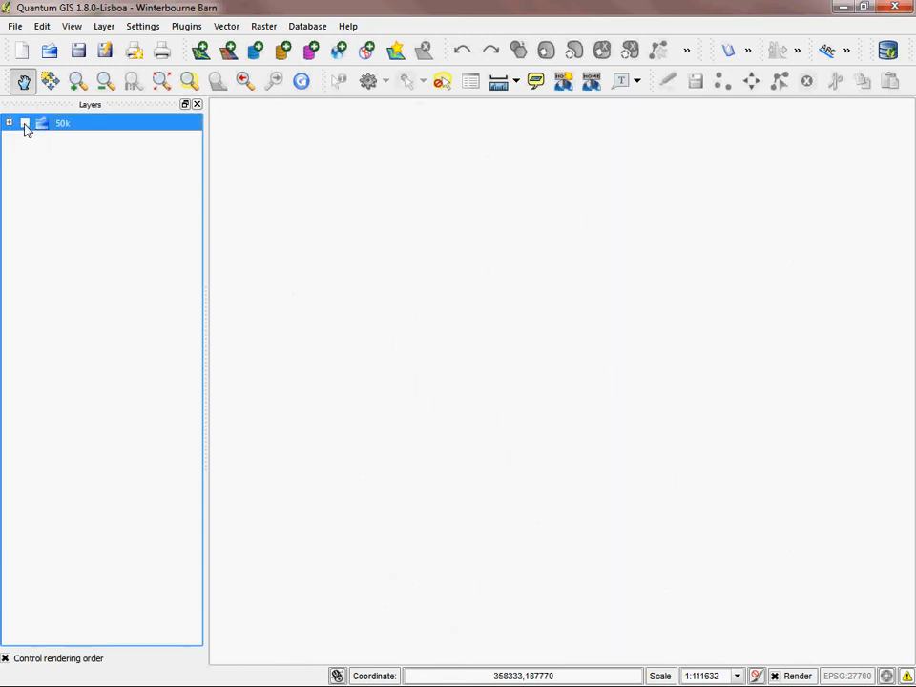
pyautogui.click(26, 124)
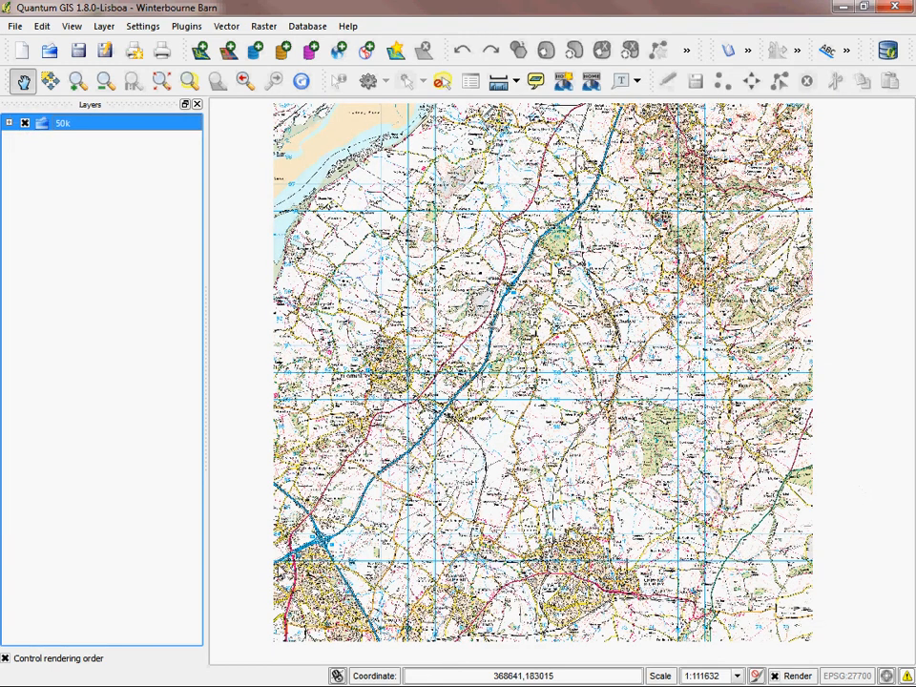
pyautogui.click(122, 291)
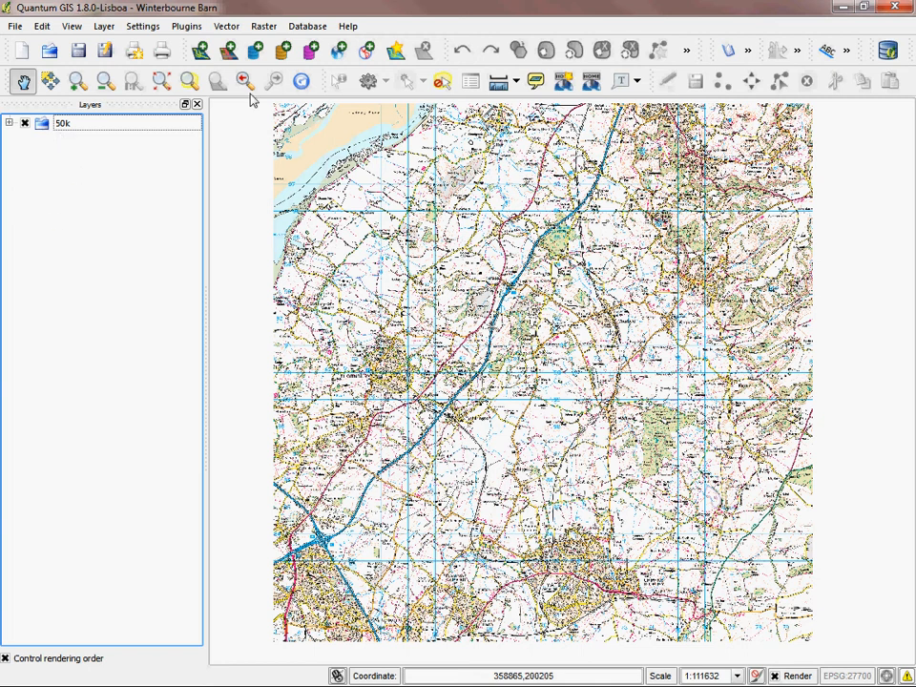
# Step: Add the st68 raster from the raster-25k_94917 folder of the Winterbourne Barn data
pyautogui.click(230, 52)
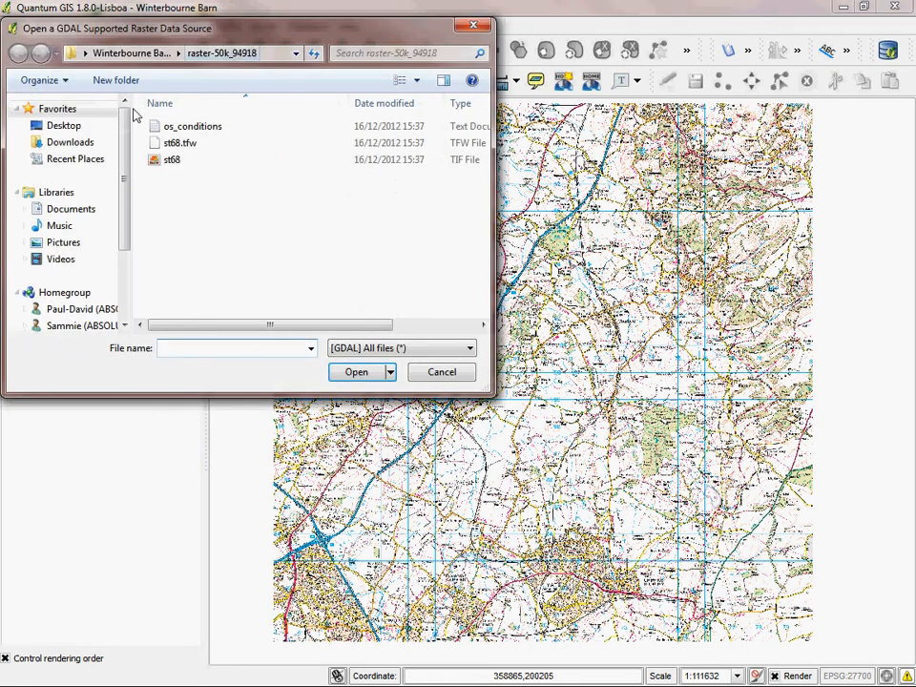
pyautogui.click(128, 53)
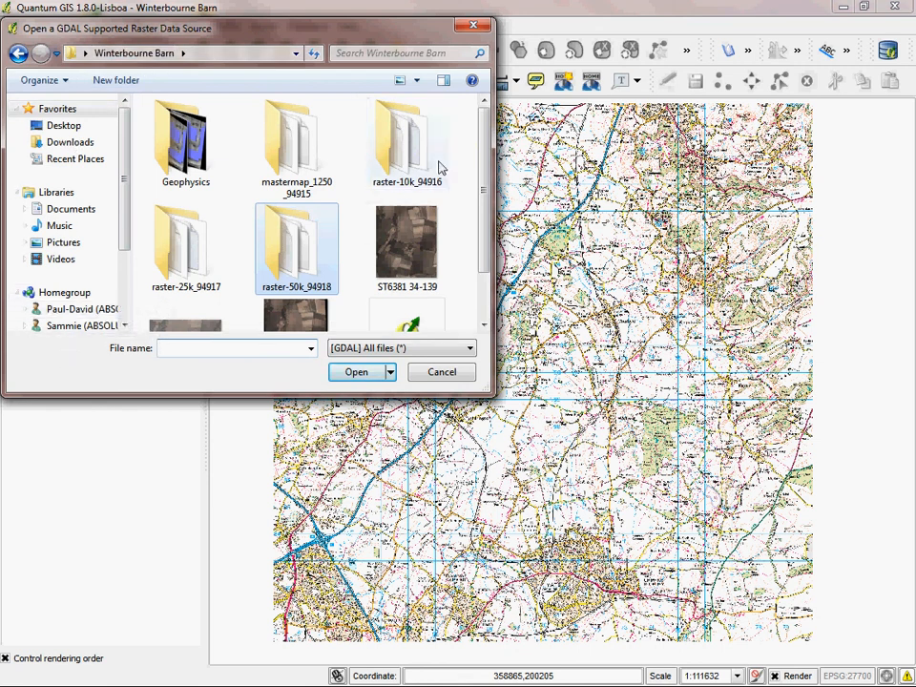
pyautogui.doubleClick(173, 260)
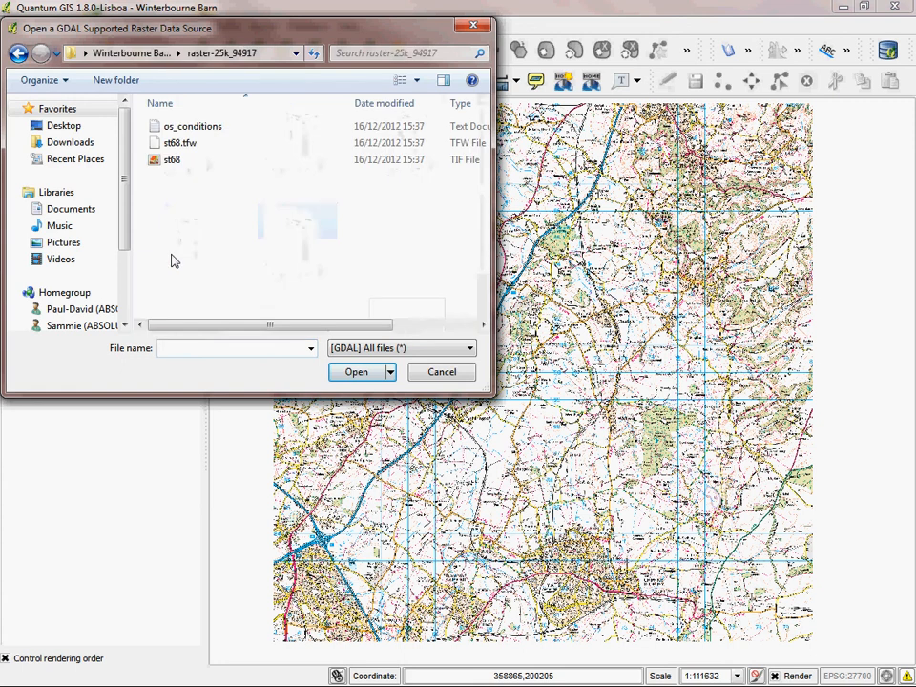
pyautogui.click(171, 160)
pyautogui.click(352, 375)
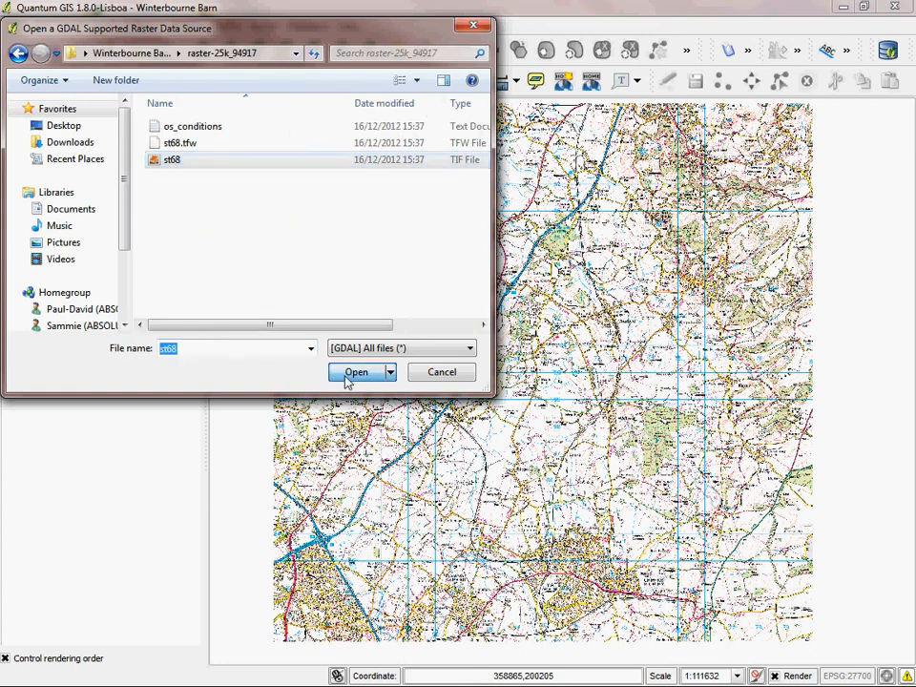
pyautogui.click(8, 139)
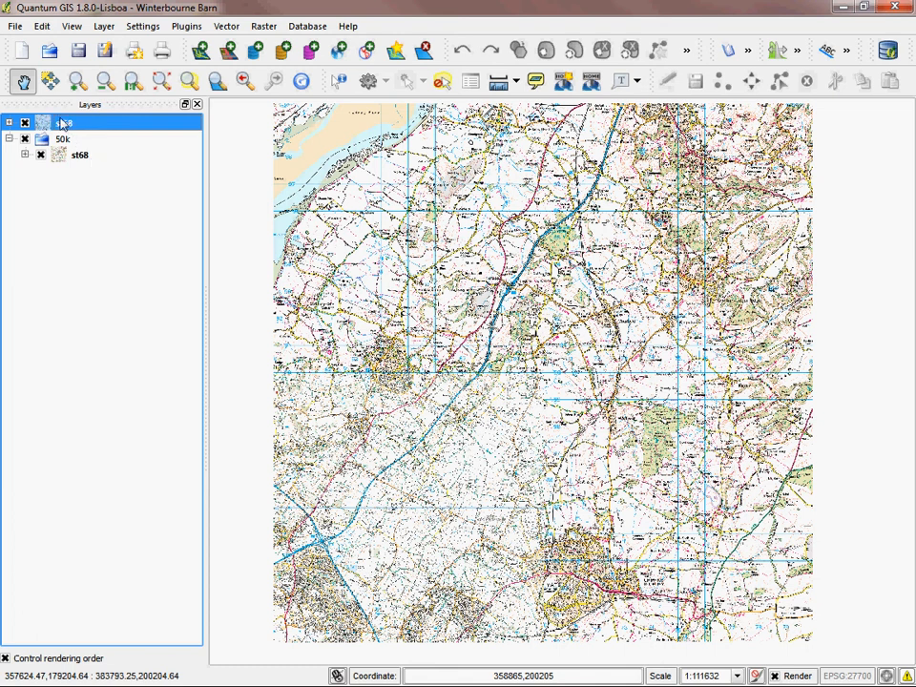
# Step: Add a new layer group named 25k
pyautogui.click(123, 245)
pyautogui.rightClick(125, 245)
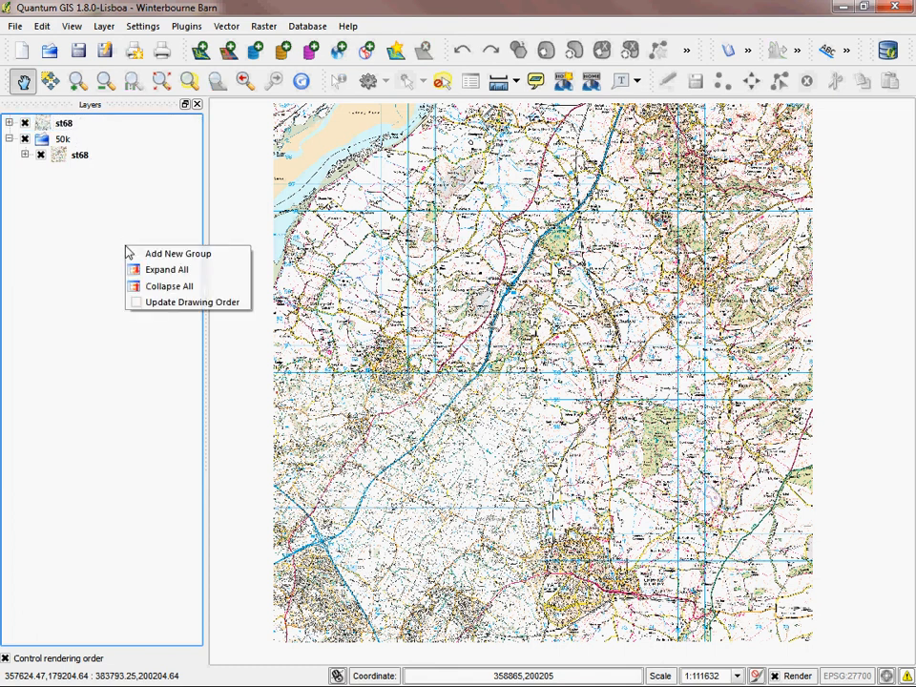
pyautogui.click(79, 250)
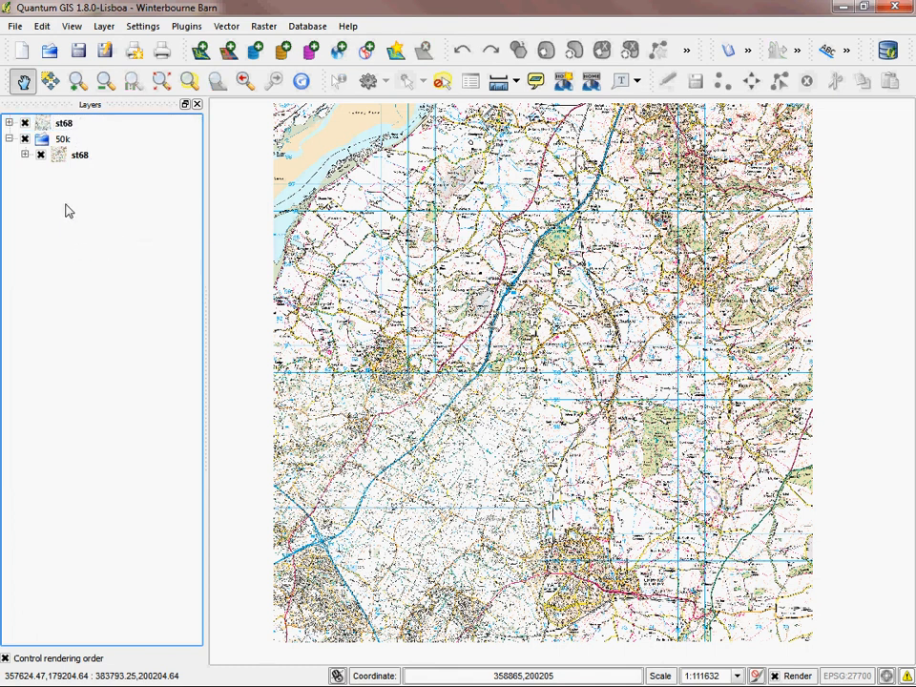
pyautogui.rightClick(65, 203)
pyautogui.click(137, 213)
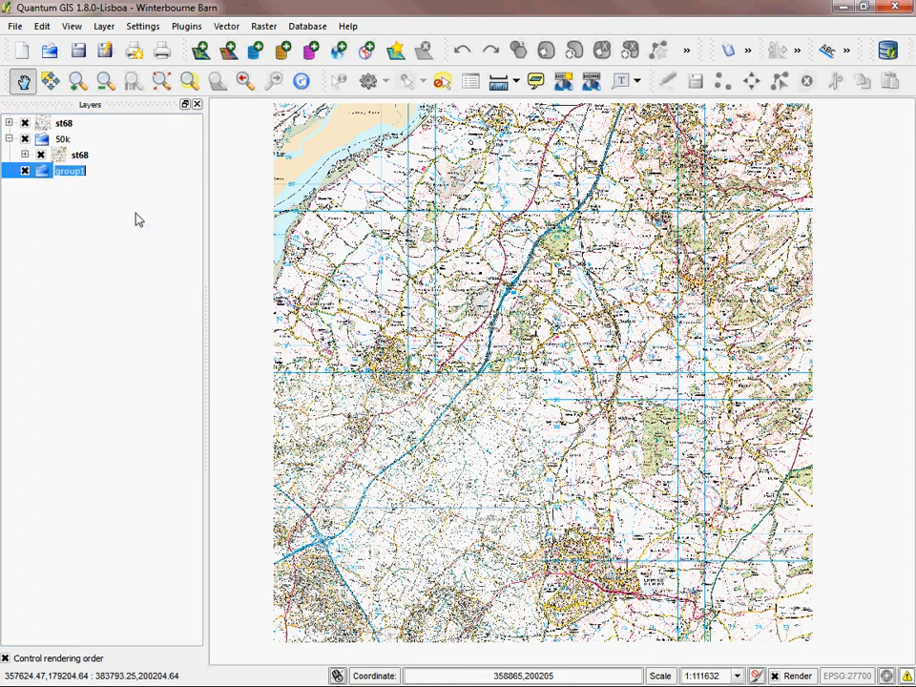
pyautogui.write('25k')
pyautogui.press('Return')
pyautogui.click(154, 288)
# Step: Move the ungrouped st68 layer into the 25k group and collapse both the 25k and 50k groups
pyautogui.moveTo(69, 129); pyautogui.dragTo(82, 171)
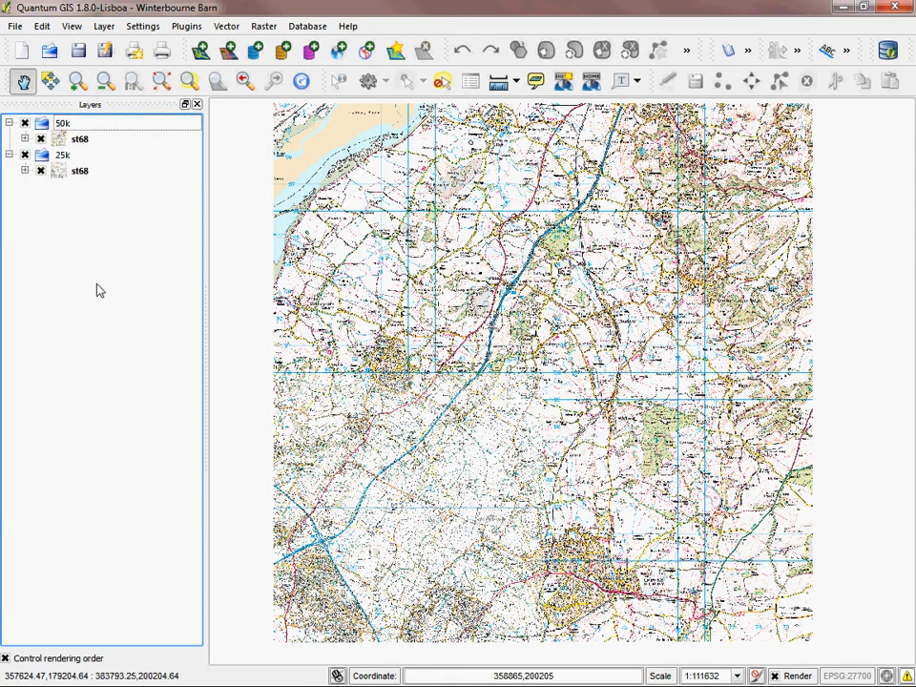
pyautogui.click(8, 155)
pyautogui.click(9, 123)
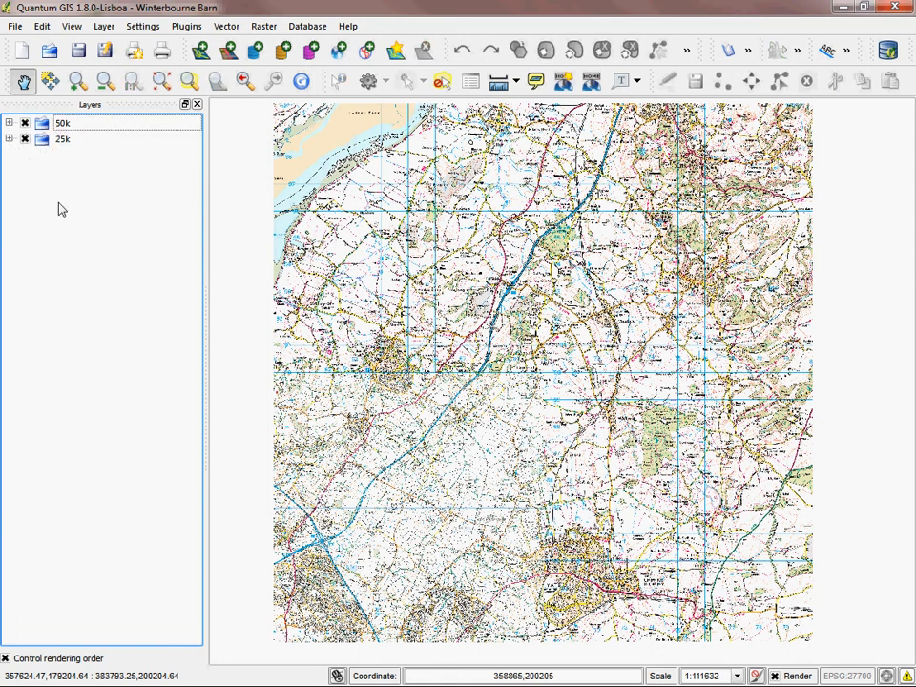
pyautogui.click(75, 142)
pyautogui.click(102, 234)
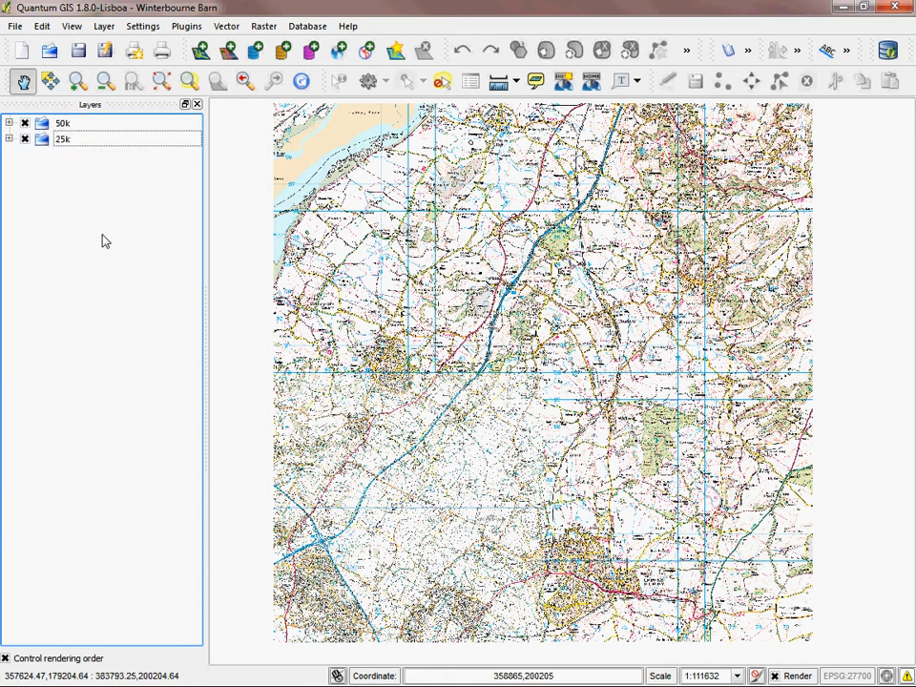
# Step: Add the st68sw raster from the raster-10k_94916 folder of the Winterbourne Barn data
pyautogui.click(228, 51)
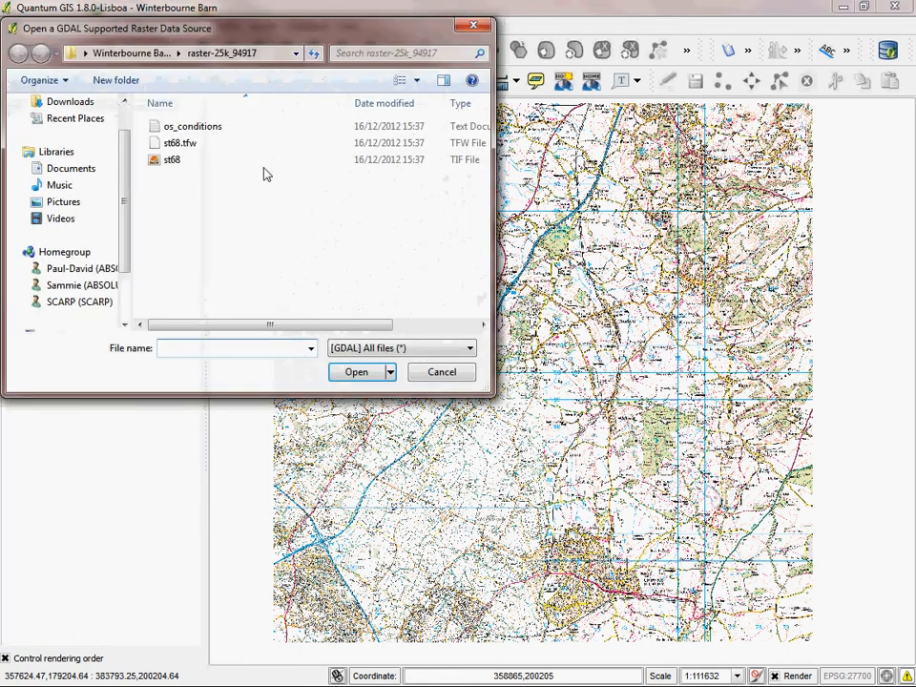
pyautogui.click(134, 53)
pyautogui.doubleClick(399, 143)
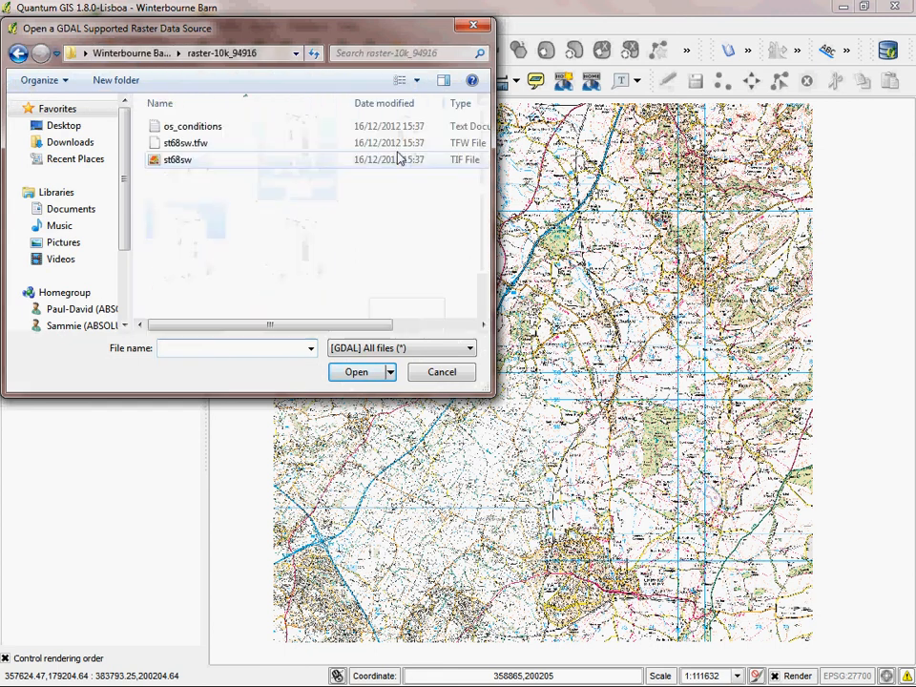
pyautogui.doubleClick(178, 160)
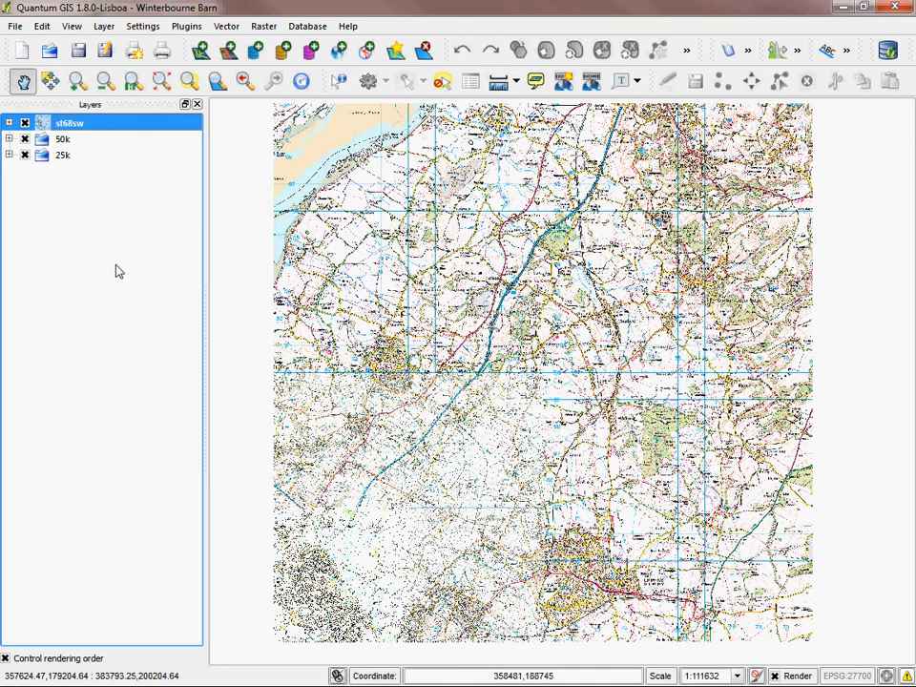
# Step: Add a layer group named 10k holding the st68sw layer, and collapse the group
pyautogui.rightClick(99, 221)
pyautogui.click(114, 229)
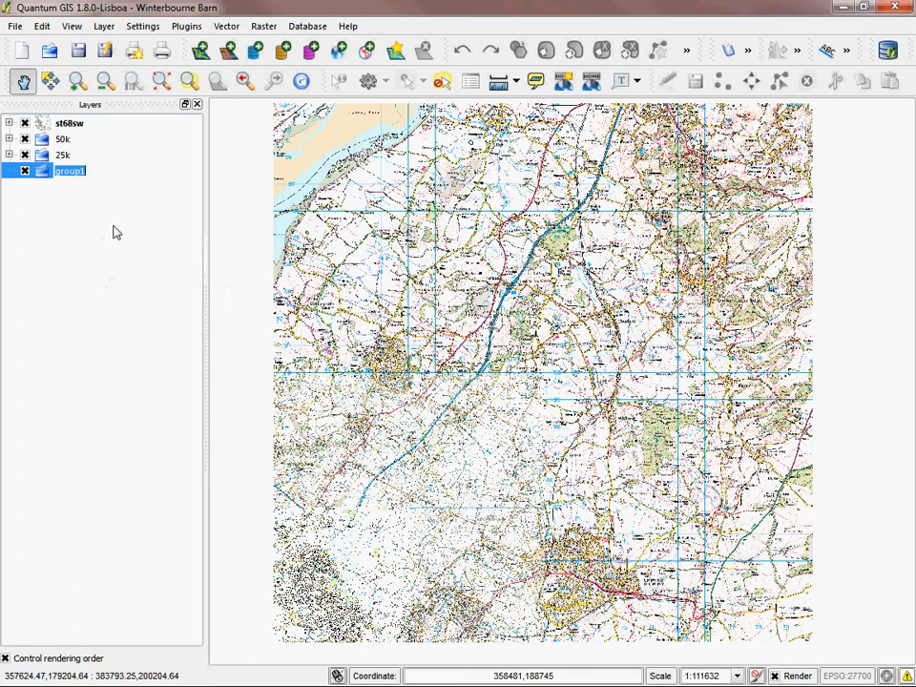
pyautogui.write('10')
pyautogui.moveTo(69, 123); pyautogui.dragTo(95, 169)
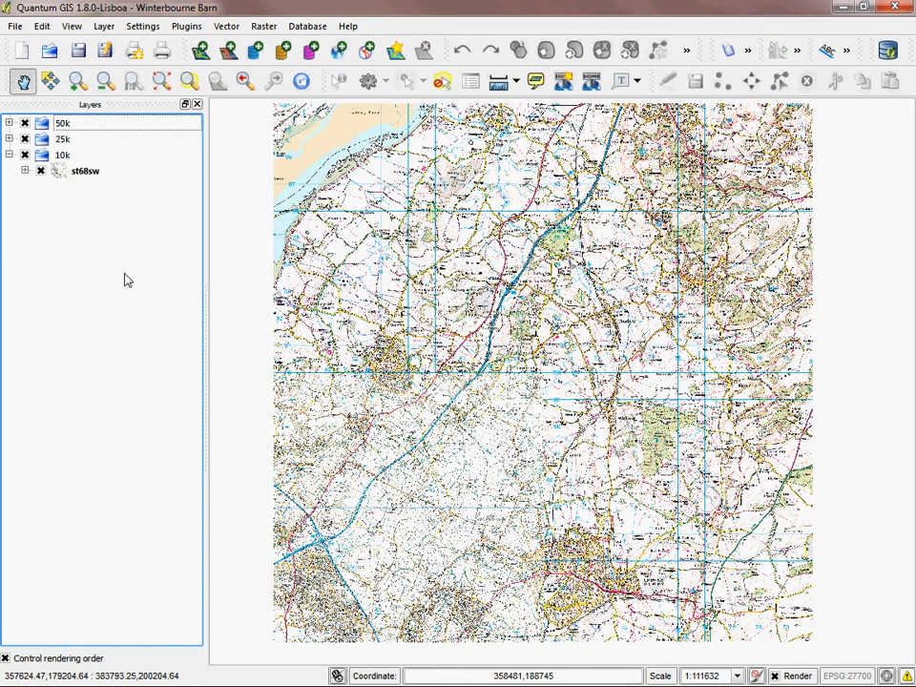
pyautogui.click(9, 154)
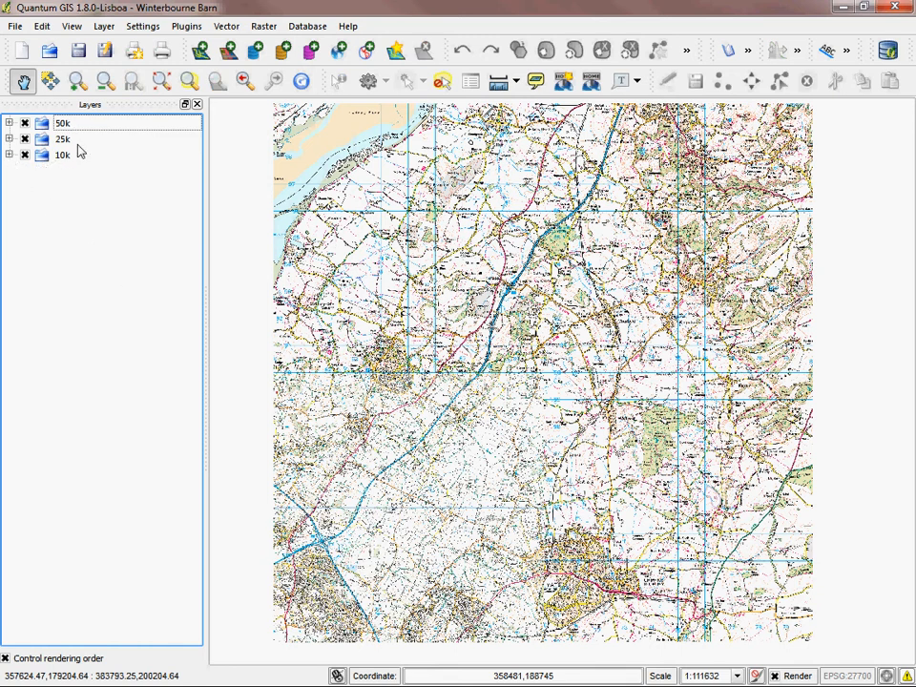
# Step: Reorder the layer groups so that 10k is first, followed by 25k and 50k
pyautogui.moveTo(70, 159); pyautogui.dragTo(73, 124)
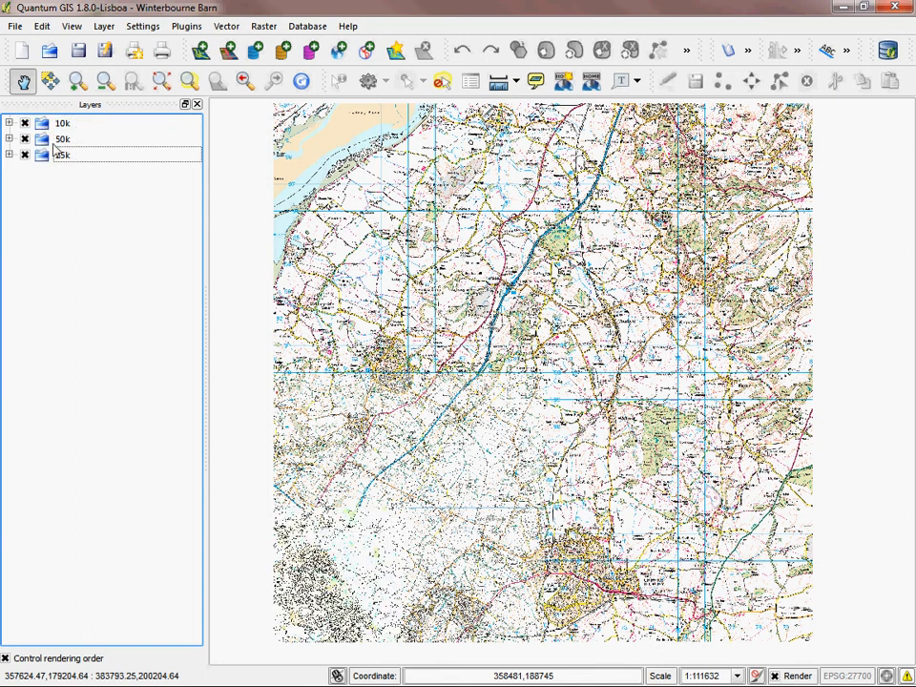
pyautogui.click(63, 128)
pyautogui.click(68, 284)
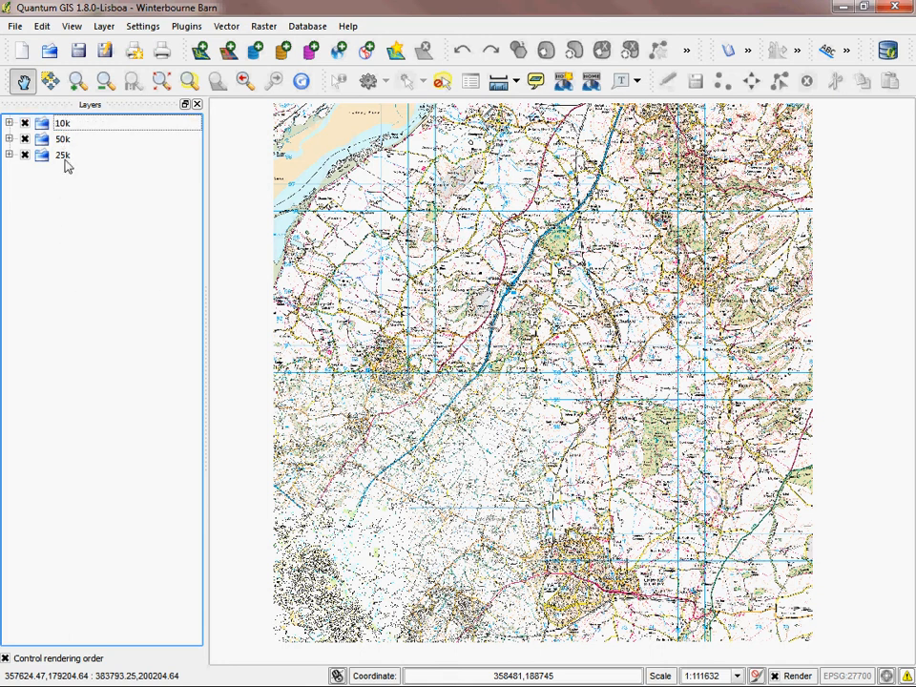
pyautogui.moveTo(65, 144); pyautogui.dragTo(67, 159)
# Step: Turn on Update Drawing Order for the layer list
pyautogui.rightClick(77, 126)
pyautogui.click(54, 246)
pyautogui.rightClick(82, 127)
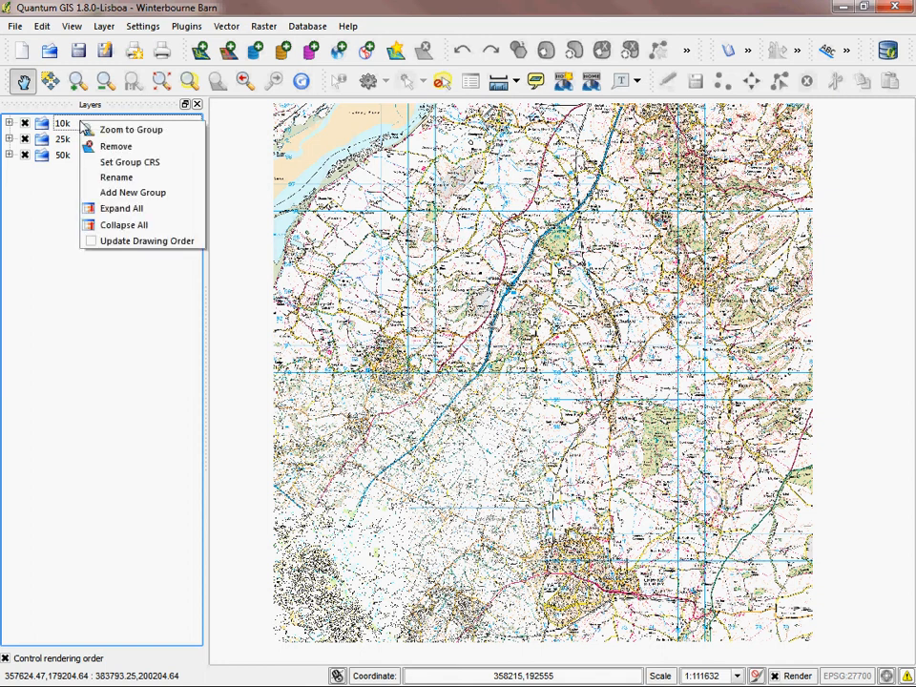
pyautogui.click(137, 242)
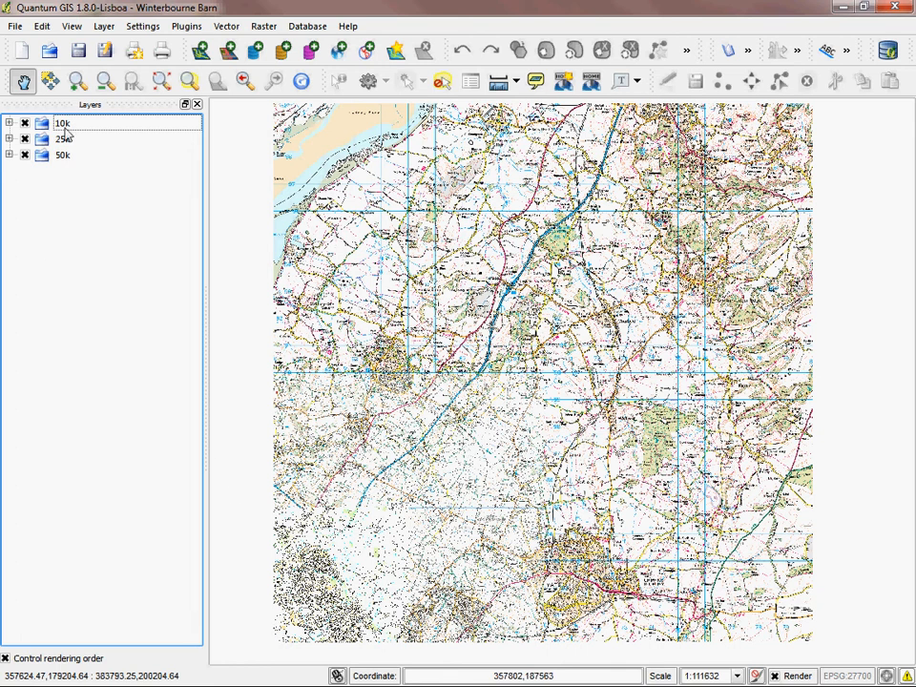
pyautogui.moveTo(74, 125)
pyautogui.mouseDown()
pyautogui.moveTo(75, 184)
pyautogui.moveTo(75, 117)
pyautogui.mouseUp()
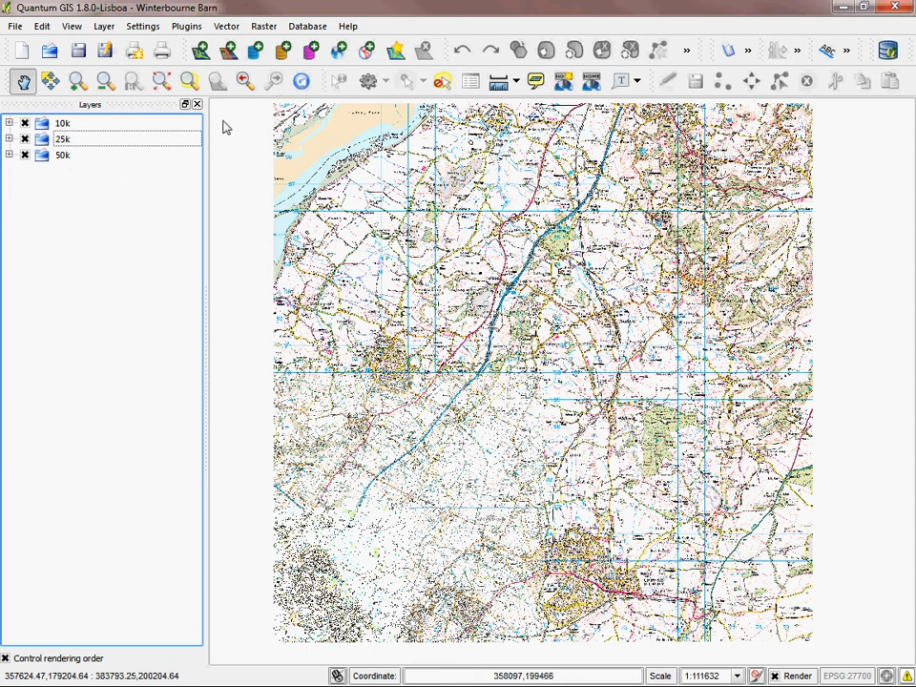
# Step: Add the four rasters st6380, st6381, st6480 and st6481 from the mastermap_1250_94915 folder and bring their area into view
pyautogui.click(229, 55)
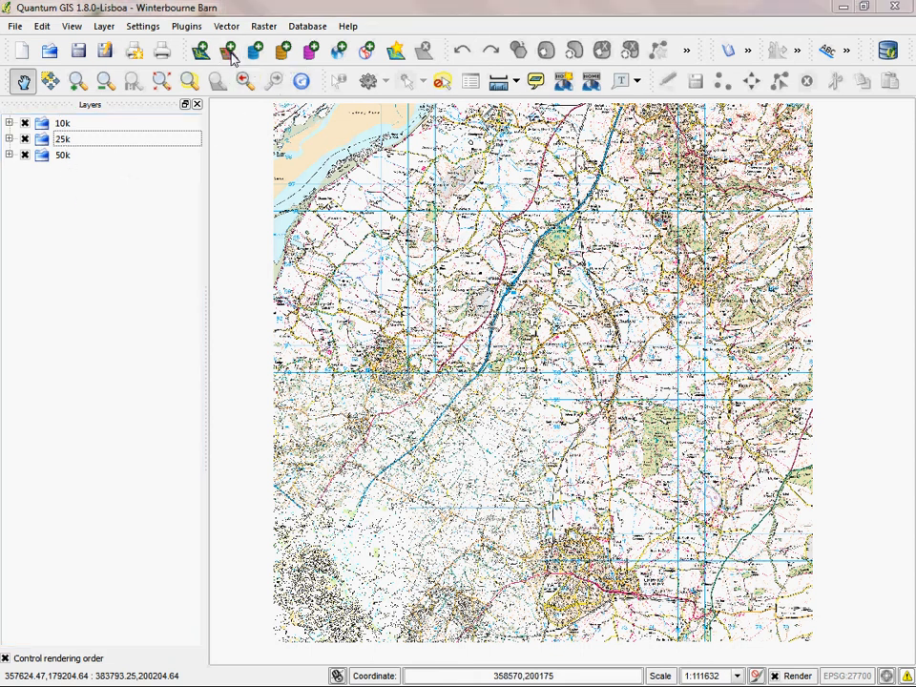
pyautogui.click(143, 54)
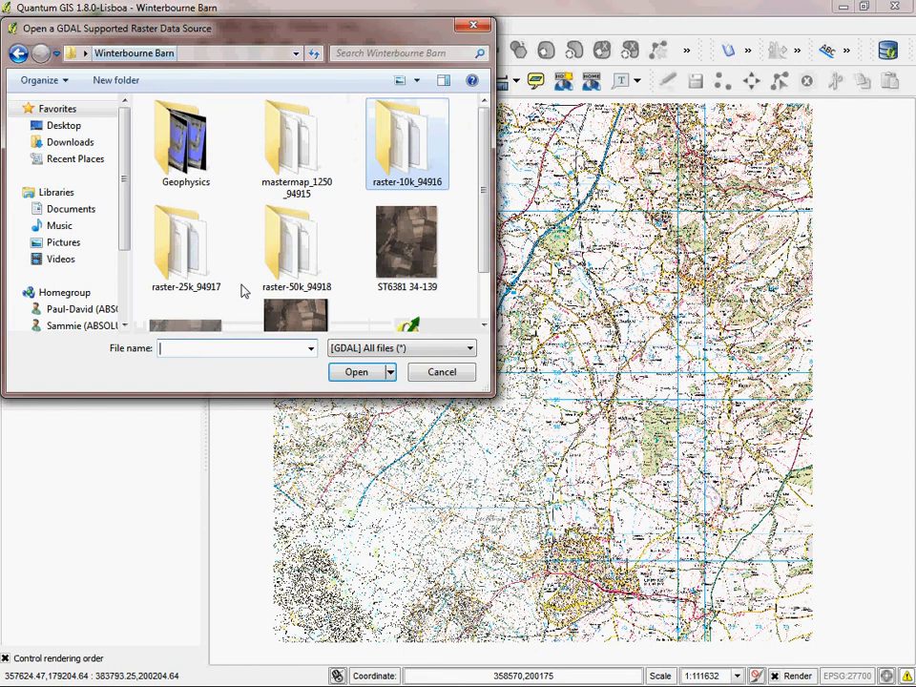
pyautogui.doubleClick(296, 152)
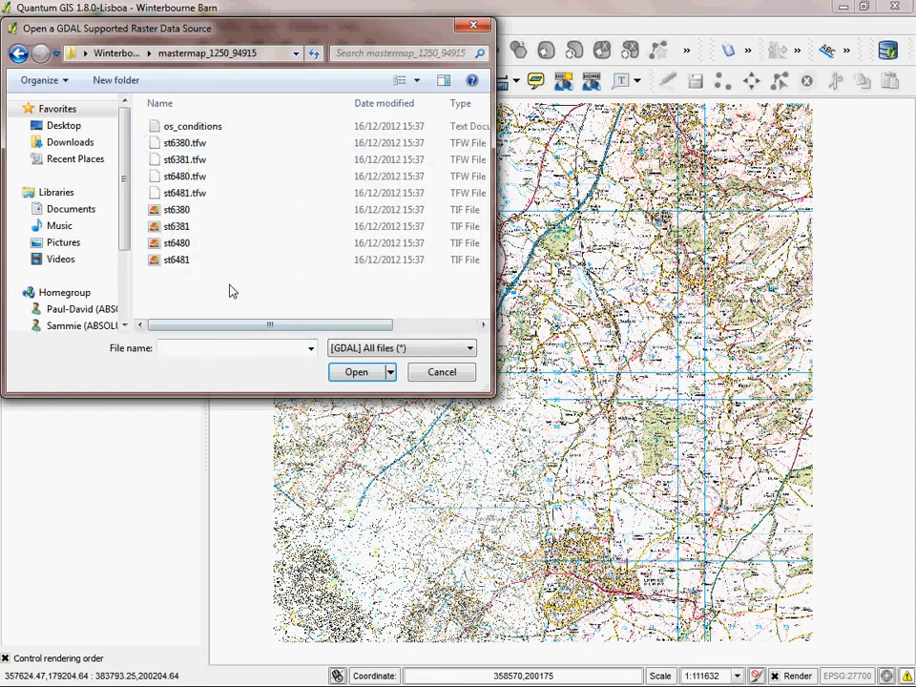
pyautogui.moveTo(346, 297); pyautogui.dragTo(158, 204)
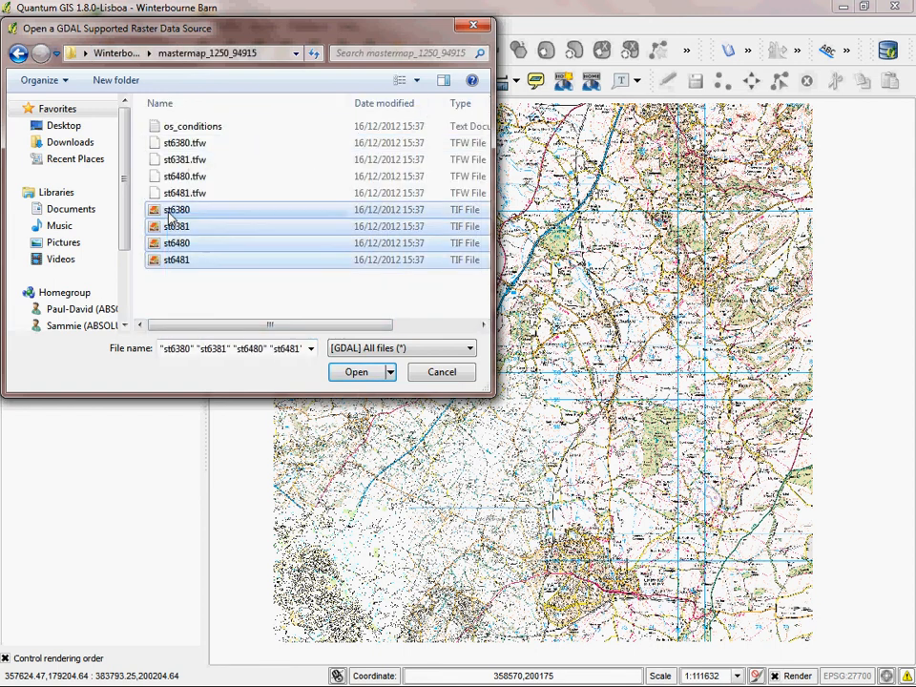
pyautogui.click(356, 372)
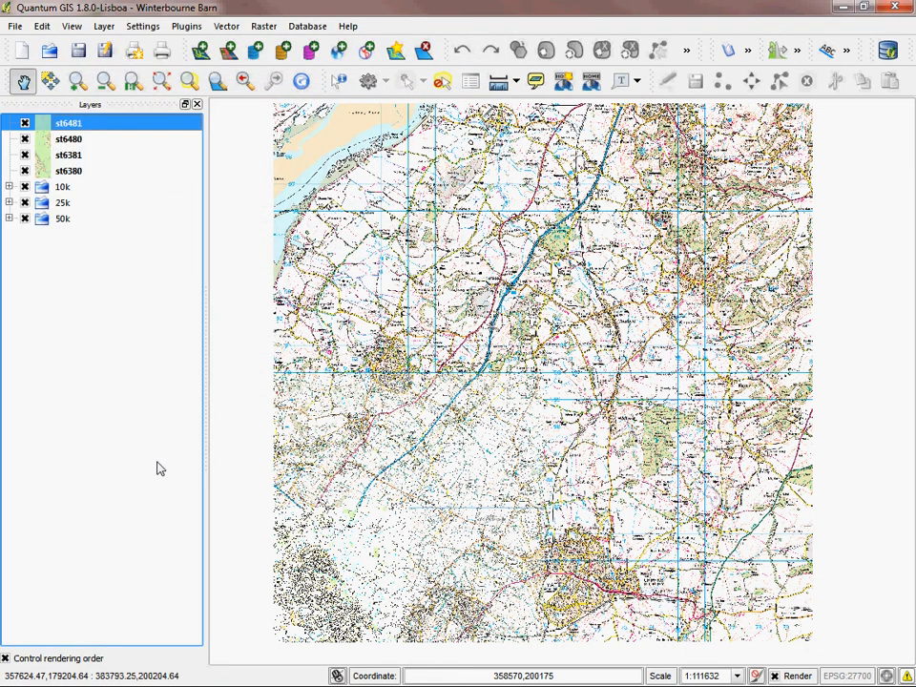
pyautogui.moveTo(382, 603); pyautogui.dragTo(420, 484)
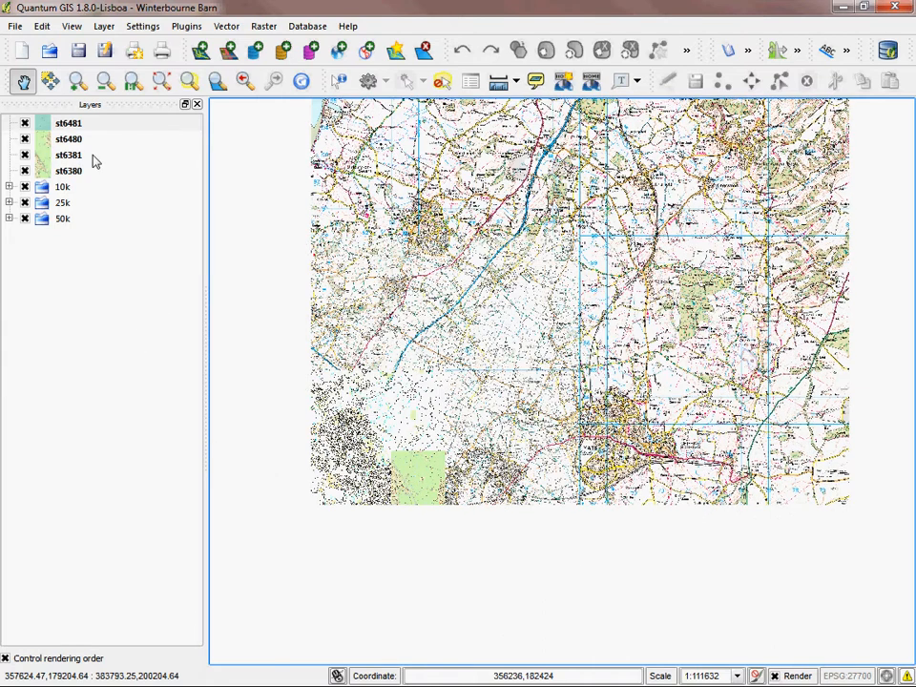
# Step: Add a new layer group named Mastermap
pyautogui.rightClick(92, 265)
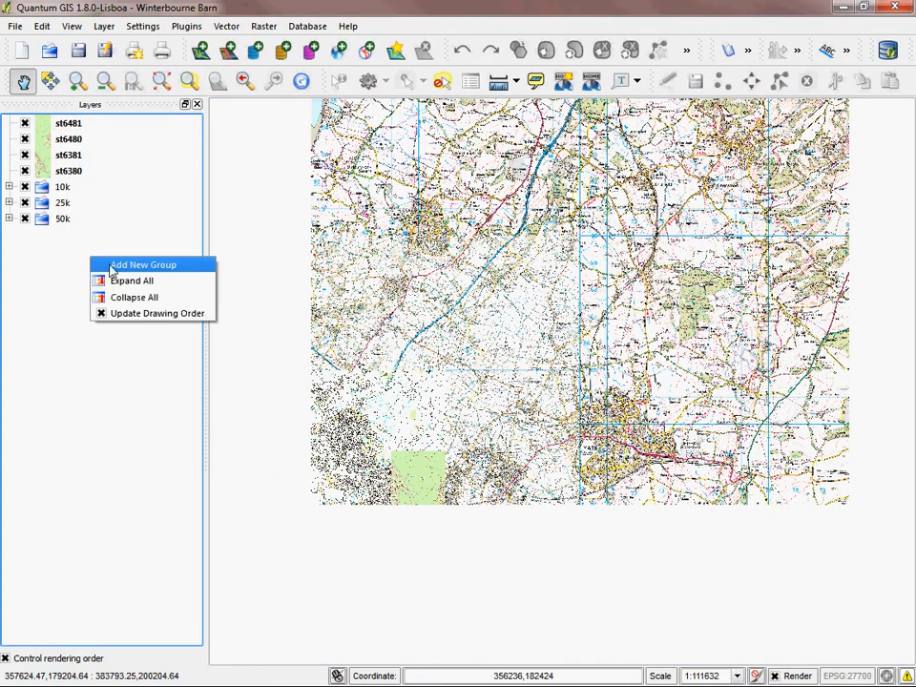
pyautogui.click(111, 265)
pyautogui.write('Mastermap')
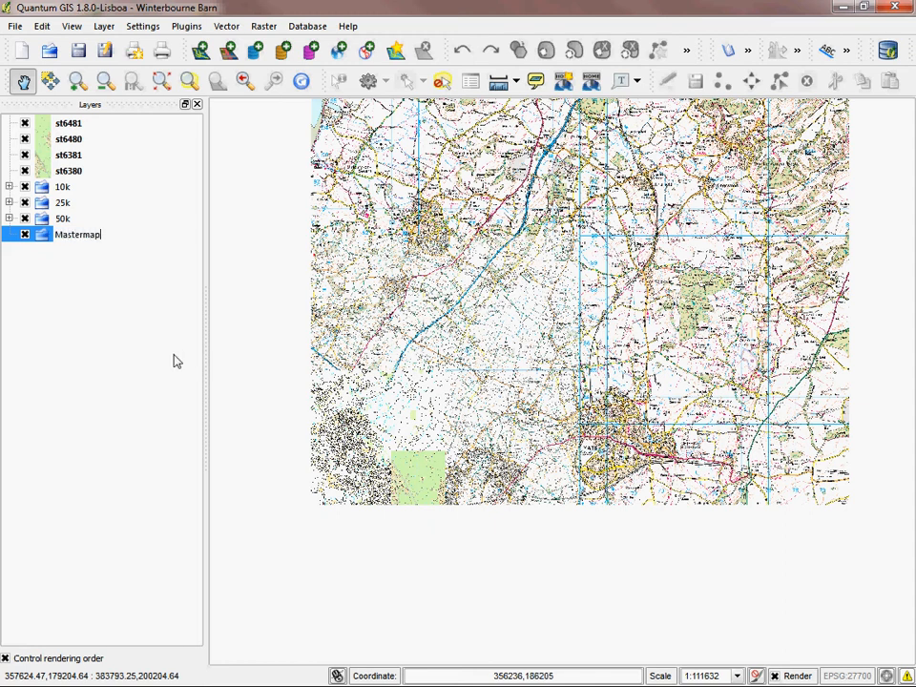
pyautogui.click(81, 327)
# Step: Move the four tiles st6380 to st6481 into the Mastermap group and place it collapsed above the 10k group
pyautogui.click(84, 125)
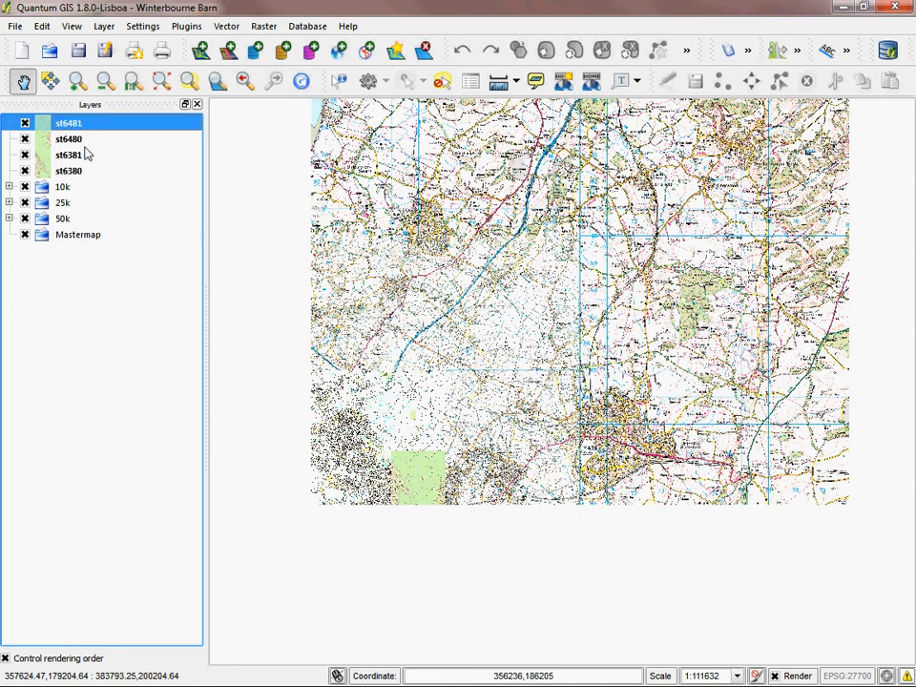
pyautogui.keyDown('shift'); pyautogui.click(84, 177); pyautogui.keyUp('shift')
pyautogui.moveTo(85, 125)
pyautogui.mouseDown()
pyautogui.moveTo(112, 214)
pyautogui.moveTo(113, 175)
pyautogui.moveTo(77, 142)
pyautogui.moveTo(76, 119)
pyautogui.mouseUp()
pyautogui.click(9, 170)
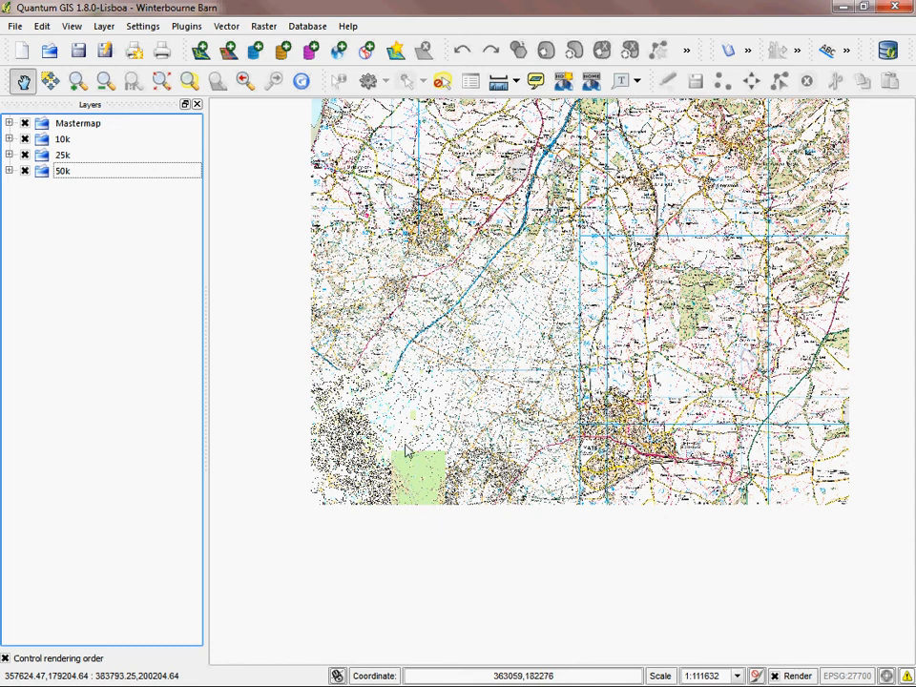
# Step: Zoom in on the Mastermap tiles and set the map scale to 1:25000
pyautogui.moveTo(419, 198); pyautogui.dragTo(397, 270)
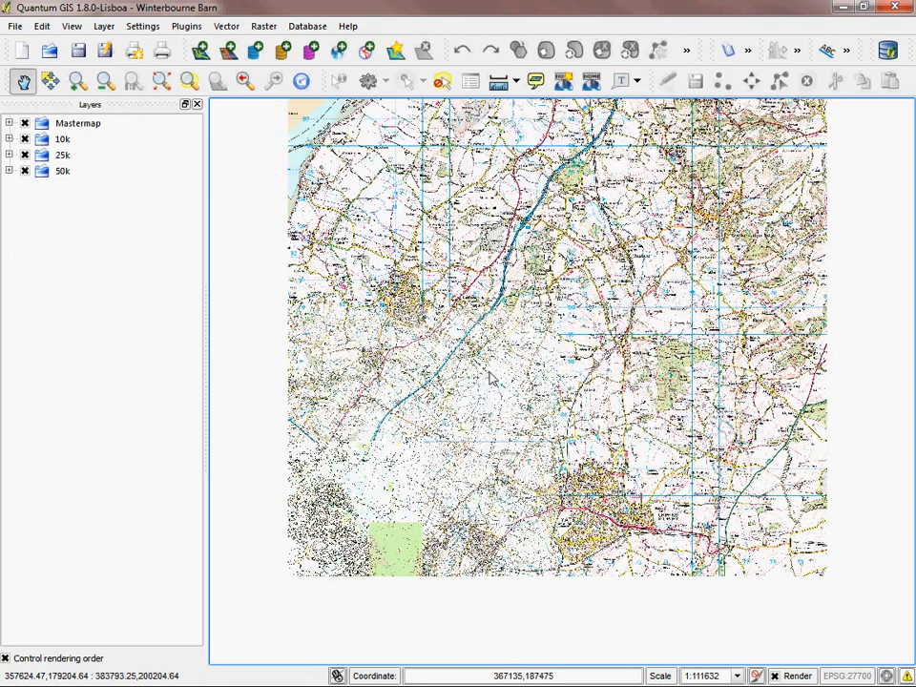
pyautogui.click(71, 84)
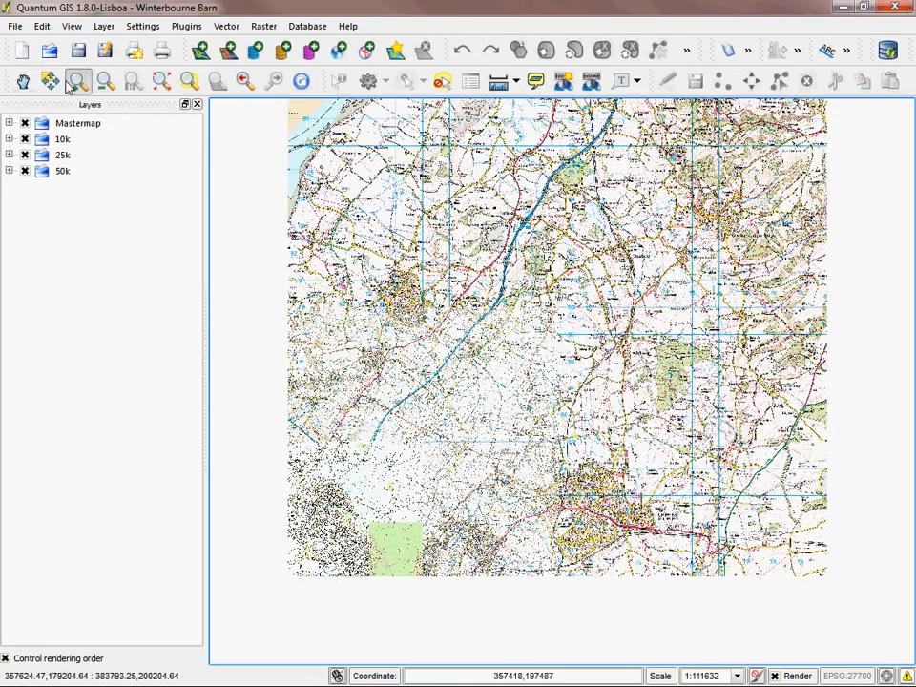
pyautogui.click(372, 503)
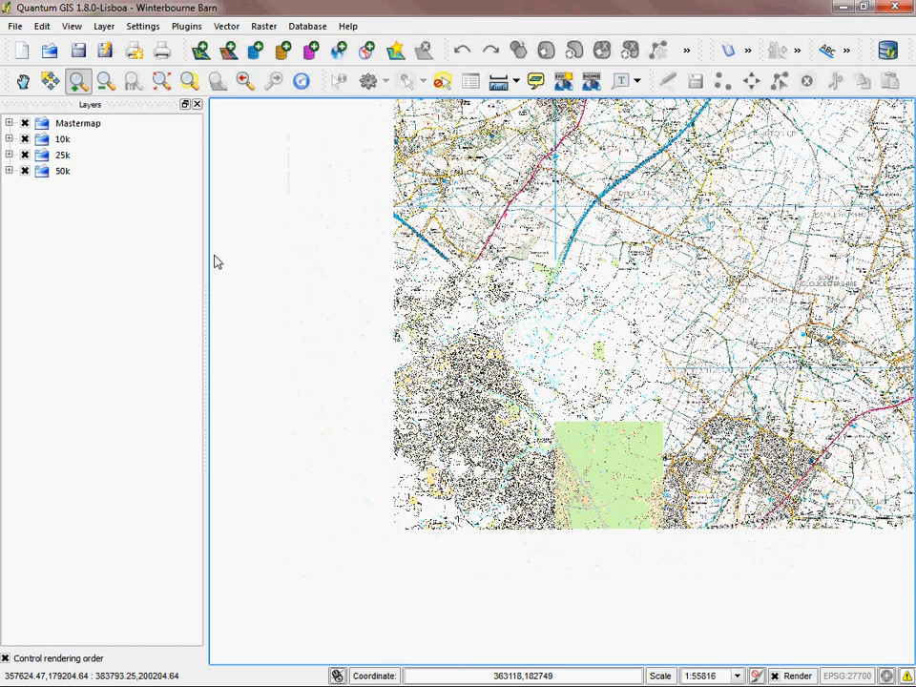
pyautogui.click(593, 474)
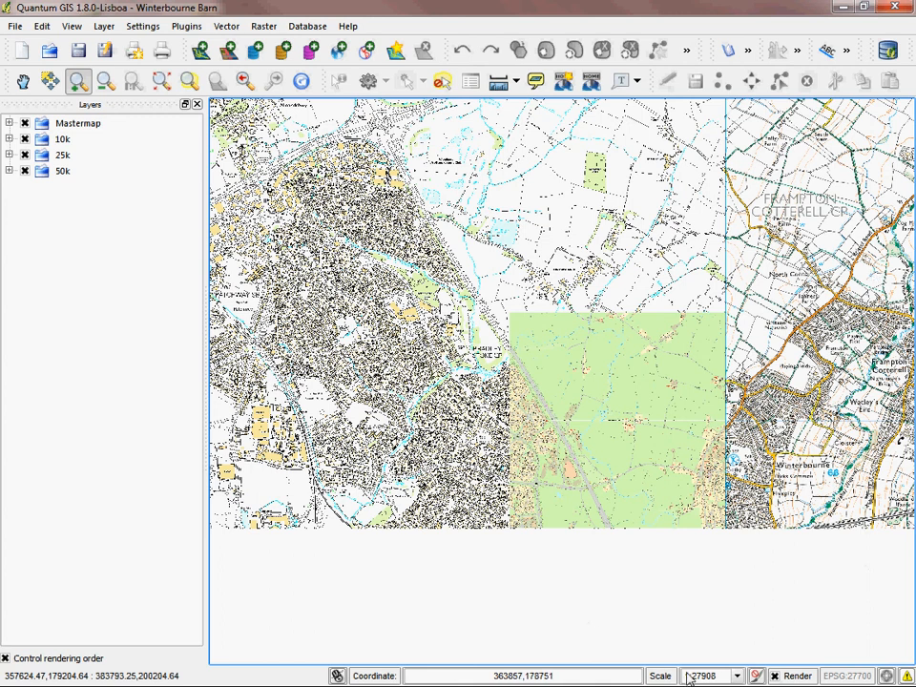
pyautogui.click(737, 676)
pyautogui.click(714, 617)
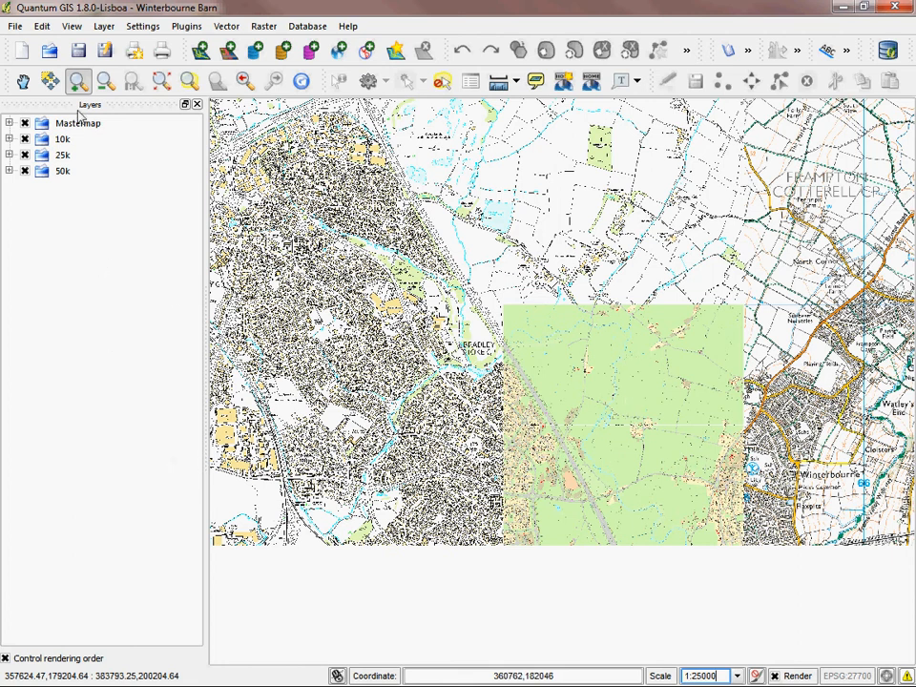
# Step: Switch the Mastermap and 10k groups off and back on to compare the maps underneath
pyautogui.click(25, 124)
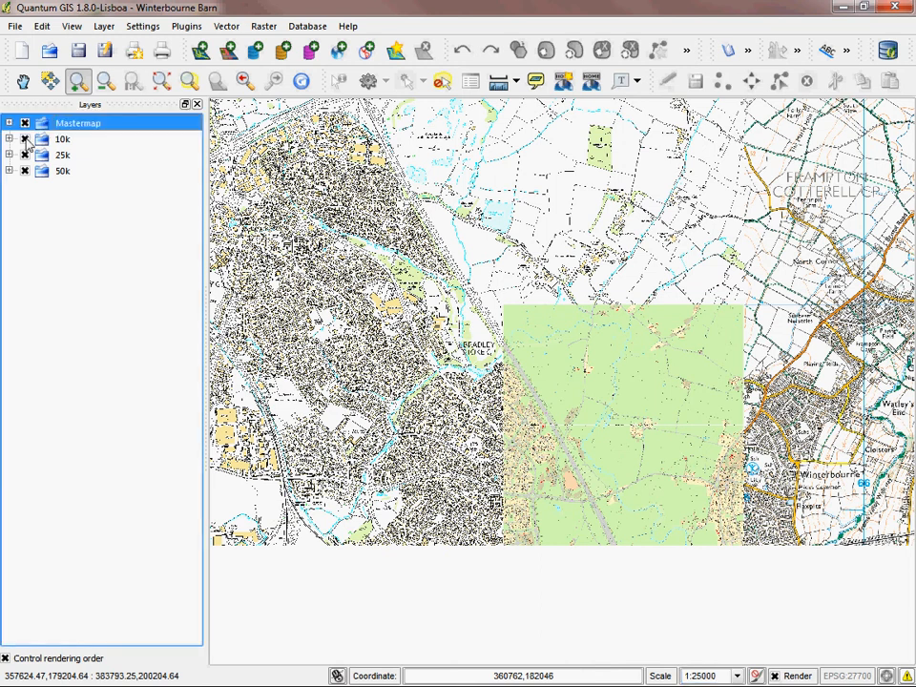
pyautogui.click(25, 139)
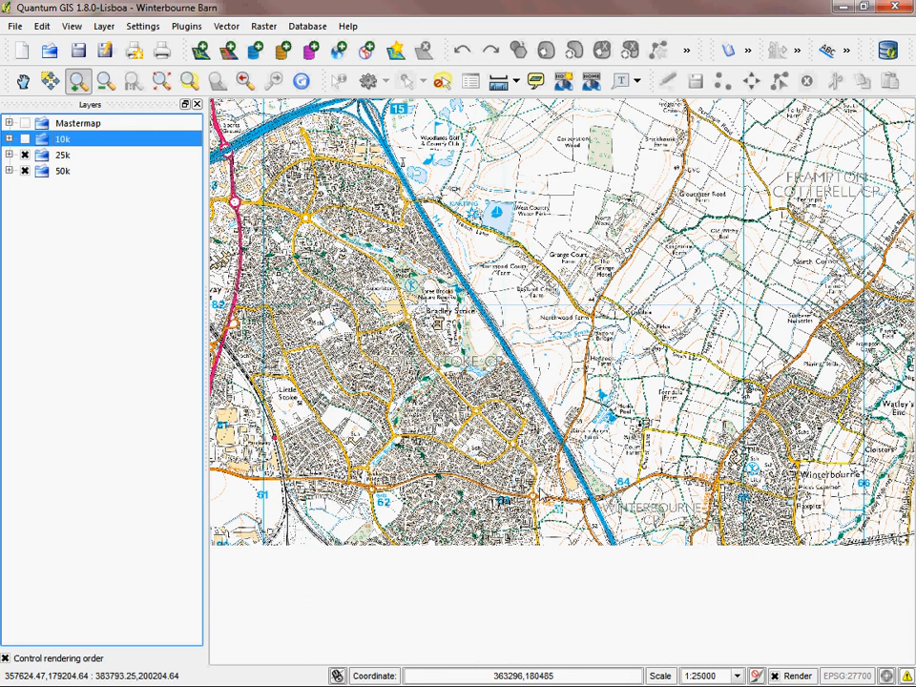
pyautogui.click(26, 125)
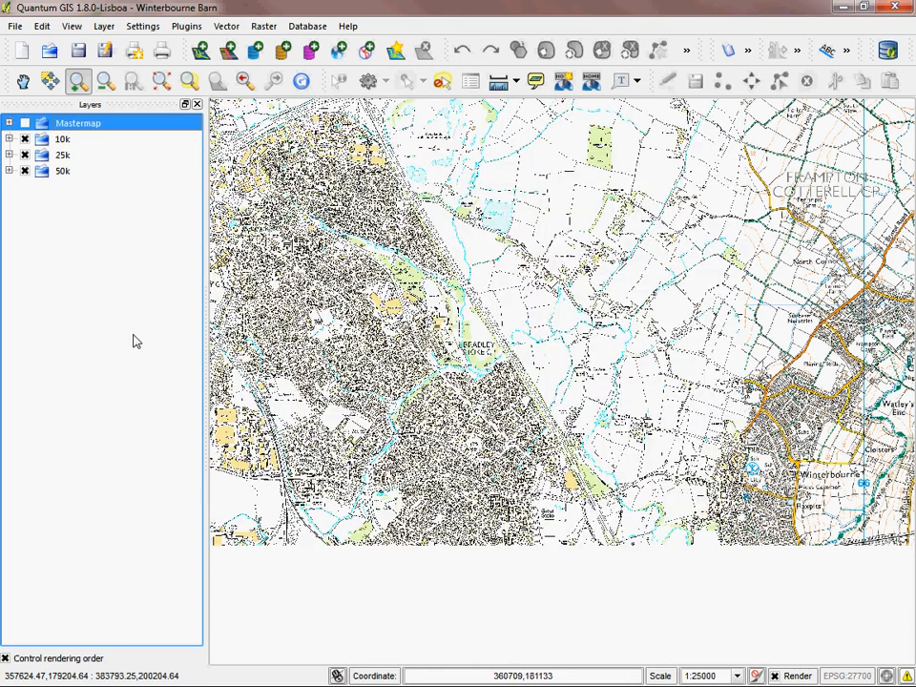
pyautogui.press('space')
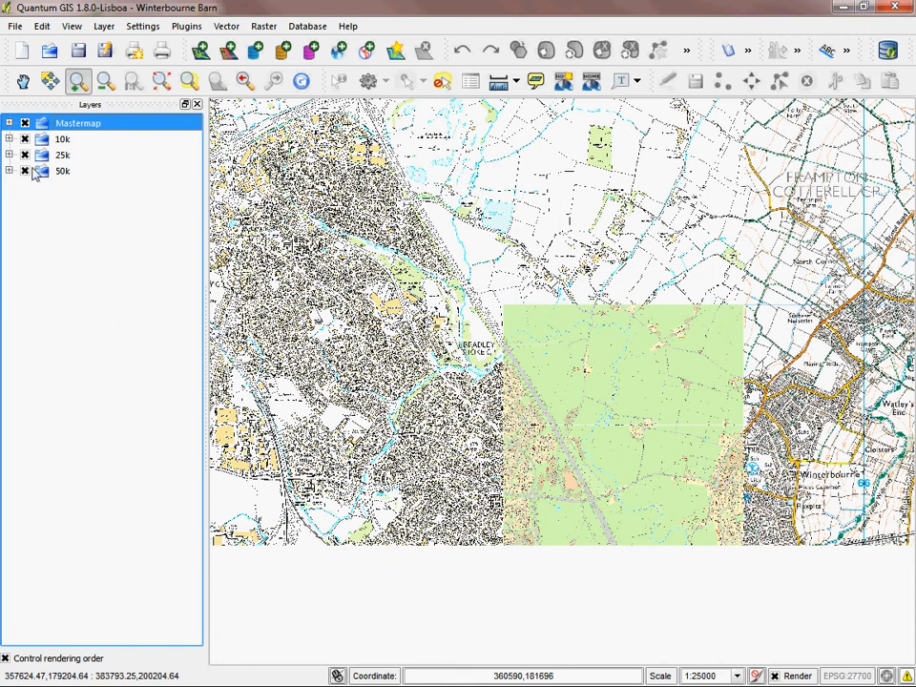
# Step: Turn on scale-dependent visibility for the st6380 tile in the Mastermap group with a maximum of 2000
pyautogui.click(9, 122)
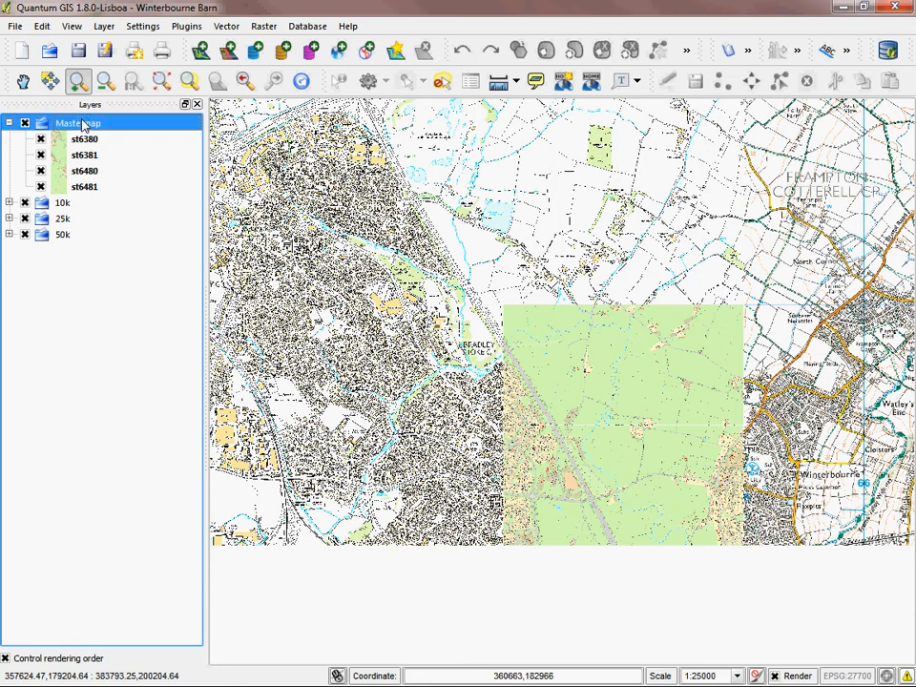
pyautogui.click(113, 346)
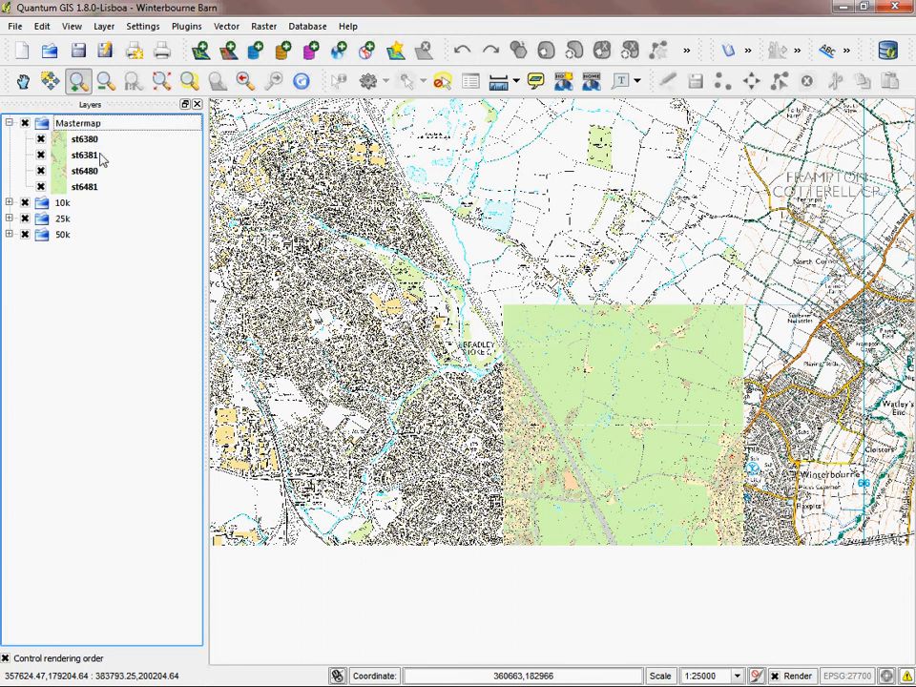
pyautogui.click(84, 141)
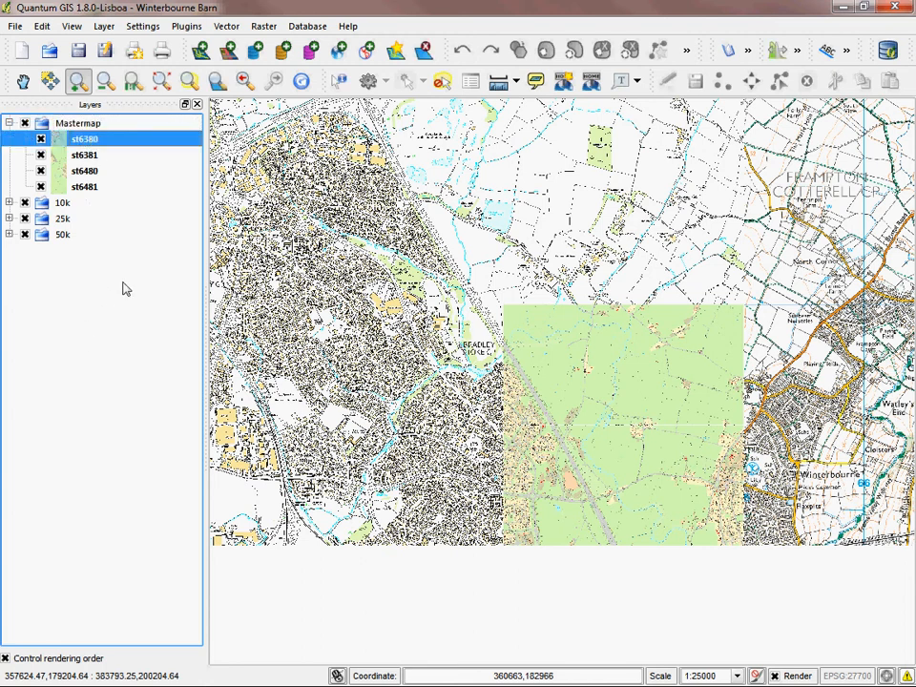
pyautogui.click(88, 142)
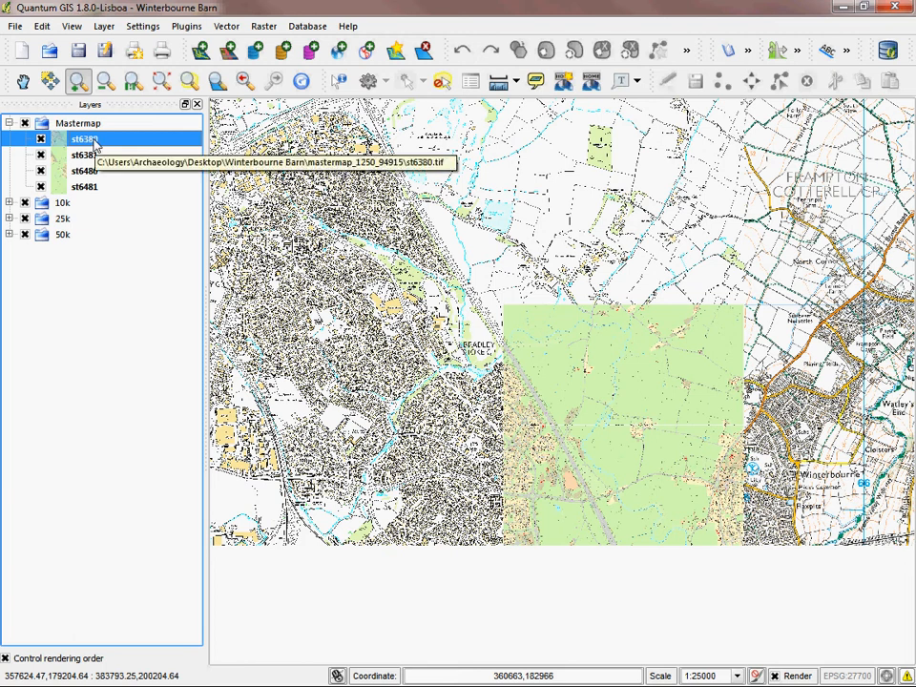
pyautogui.doubleClick(95, 143)
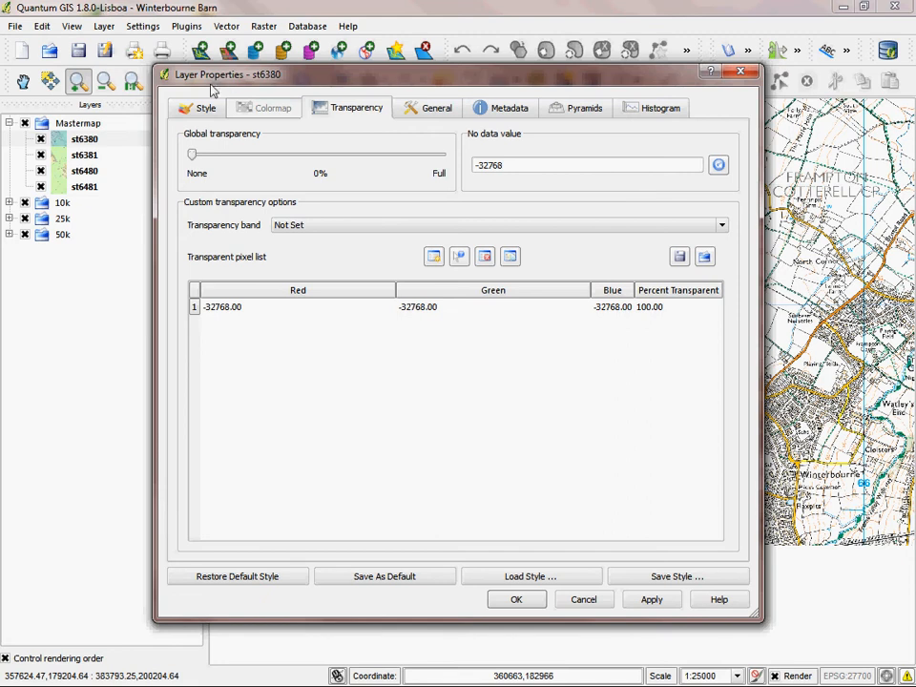
pyautogui.click(432, 112)
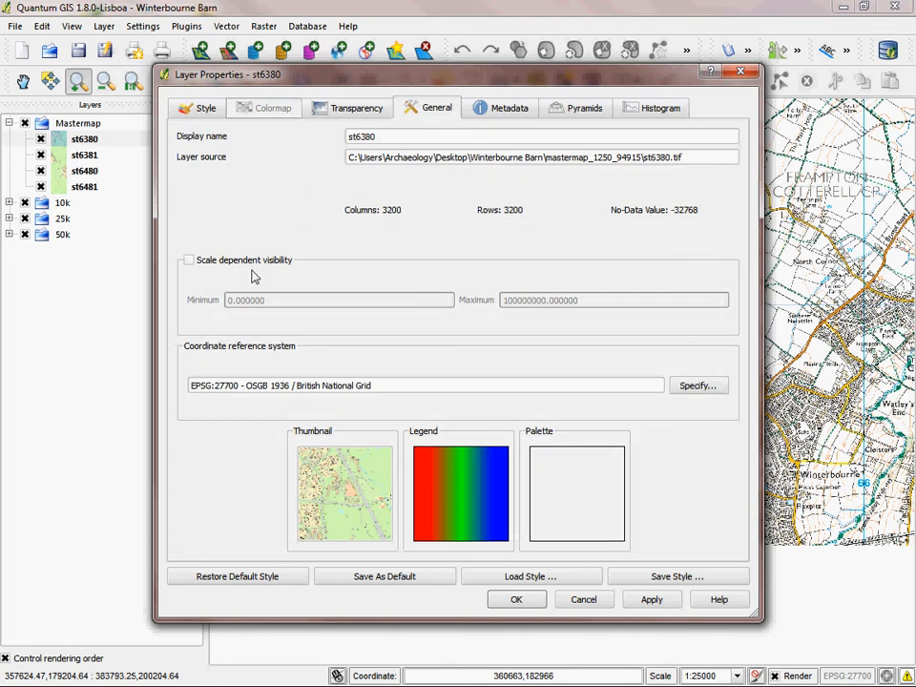
pyautogui.click(189, 261)
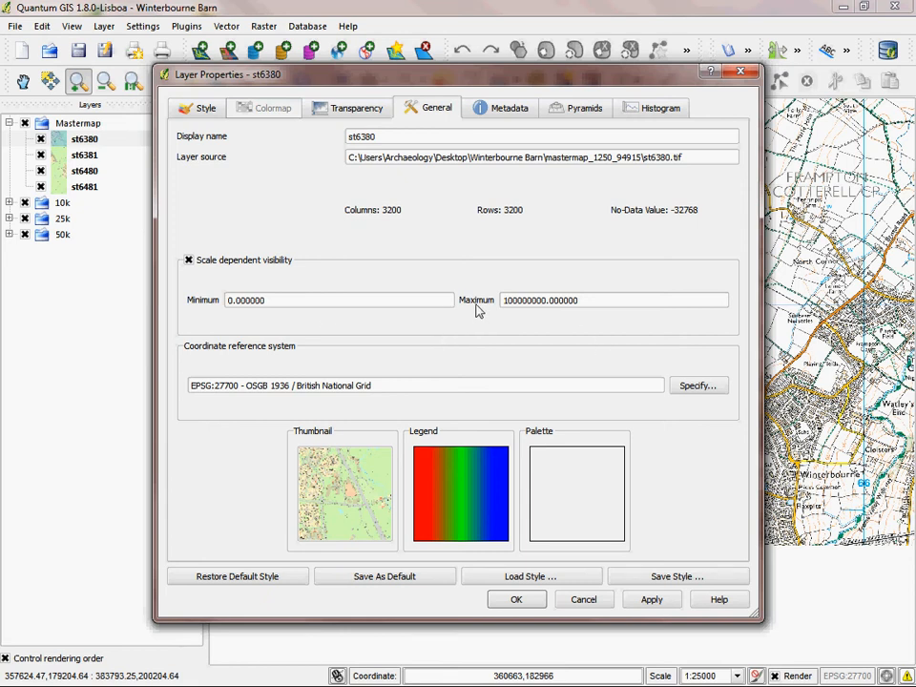
pyautogui.moveTo(586, 303); pyautogui.dragTo(466, 296)
pyautogui.write('2')
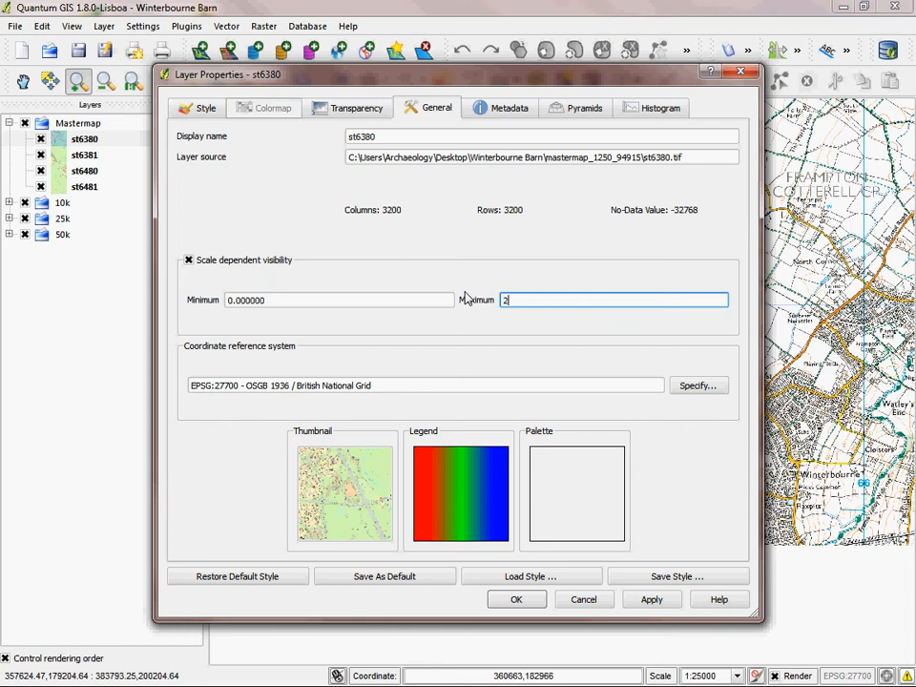
pyautogui.click(515, 599)
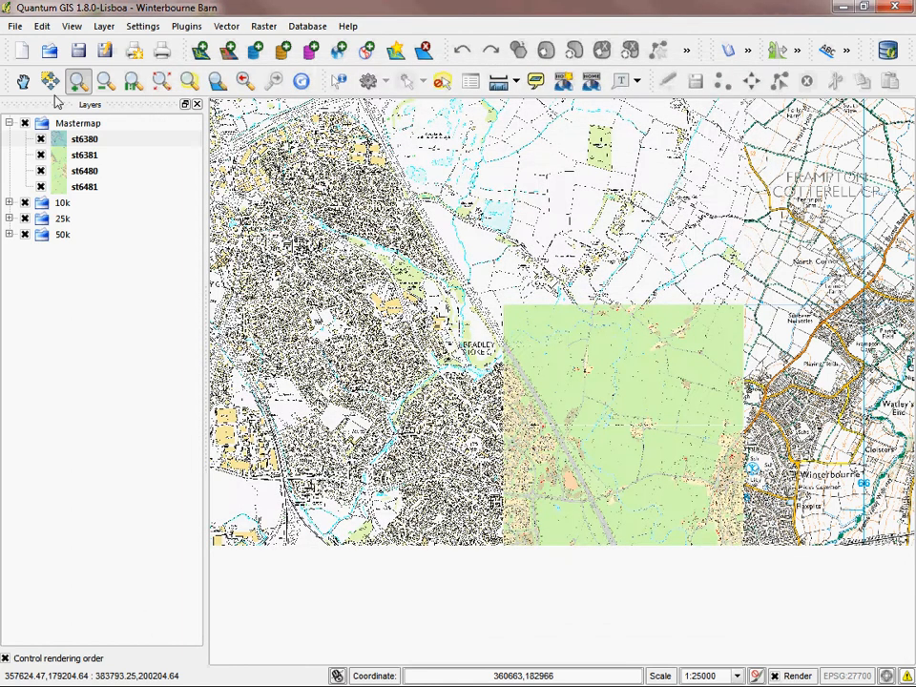
# Step: Turn on scale-dependent visibility for the st6381 tile with a maximum of 2000
pyautogui.doubleClick(84, 155)
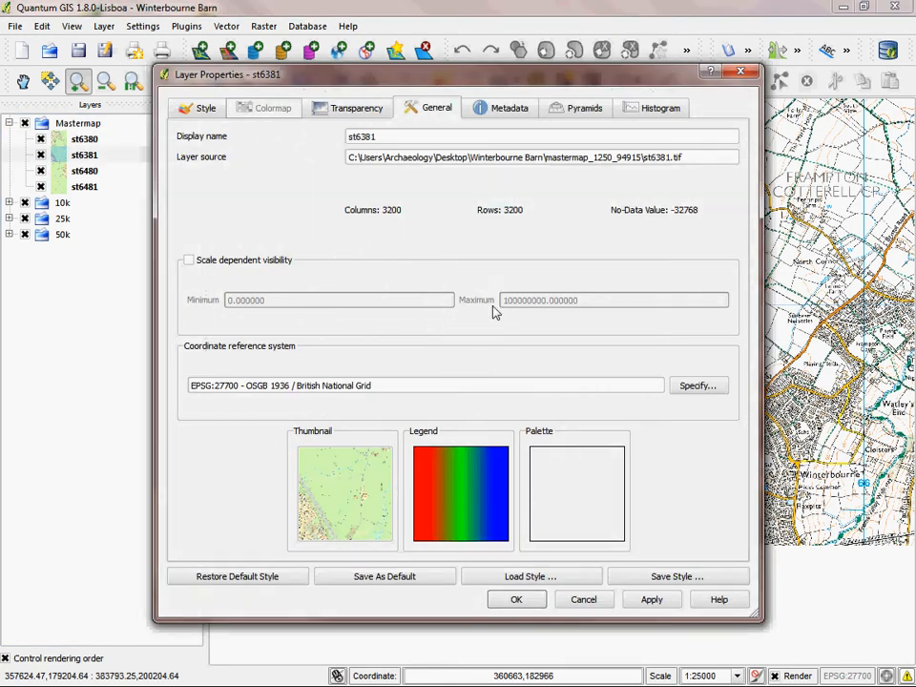
pyautogui.click(291, 266)
pyautogui.moveTo(592, 302); pyautogui.dragTo(416, 266)
pyautogui.write('20')
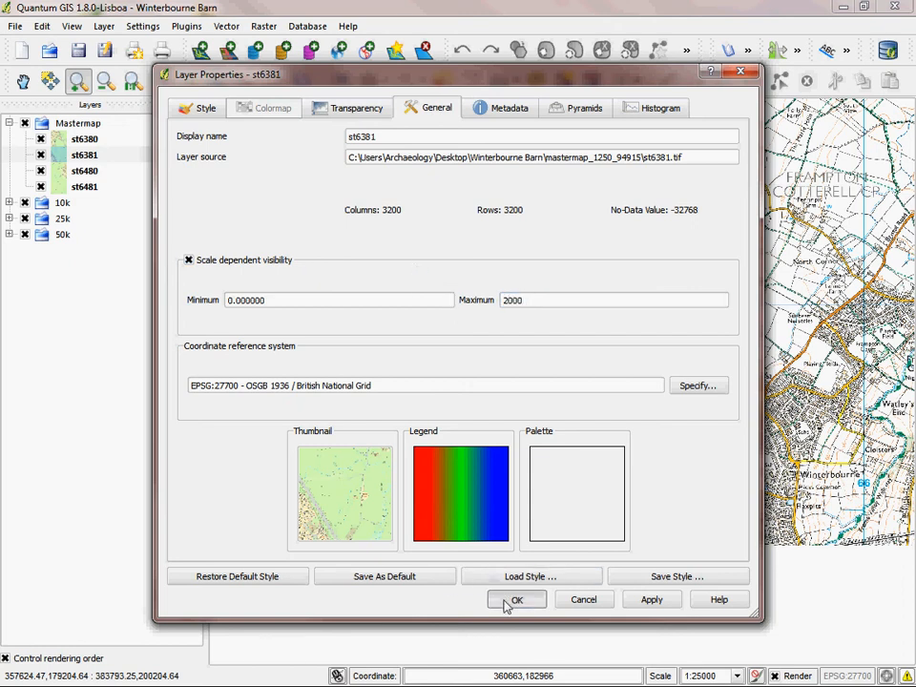
pyautogui.click(515, 599)
# Step: Turn on scale-dependent visibility for the st6480 tile with a maximum of 2000
pyautogui.doubleClick(84, 171)
pyautogui.click(189, 259)
pyautogui.moveTo(582, 301); pyautogui.dragTo(387, 297)
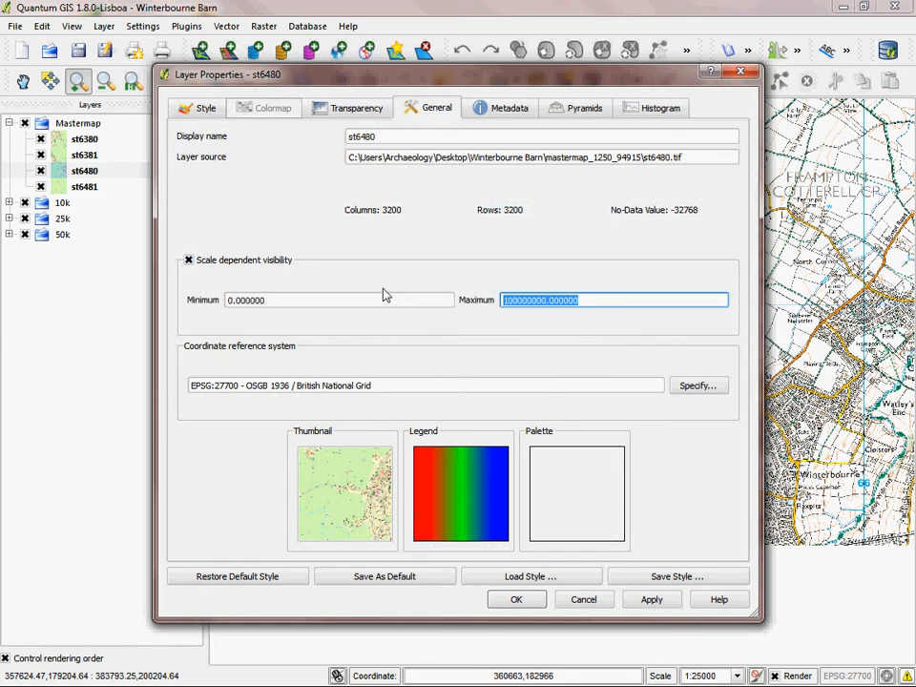
pyautogui.write('2000')
pyautogui.click(516, 599)
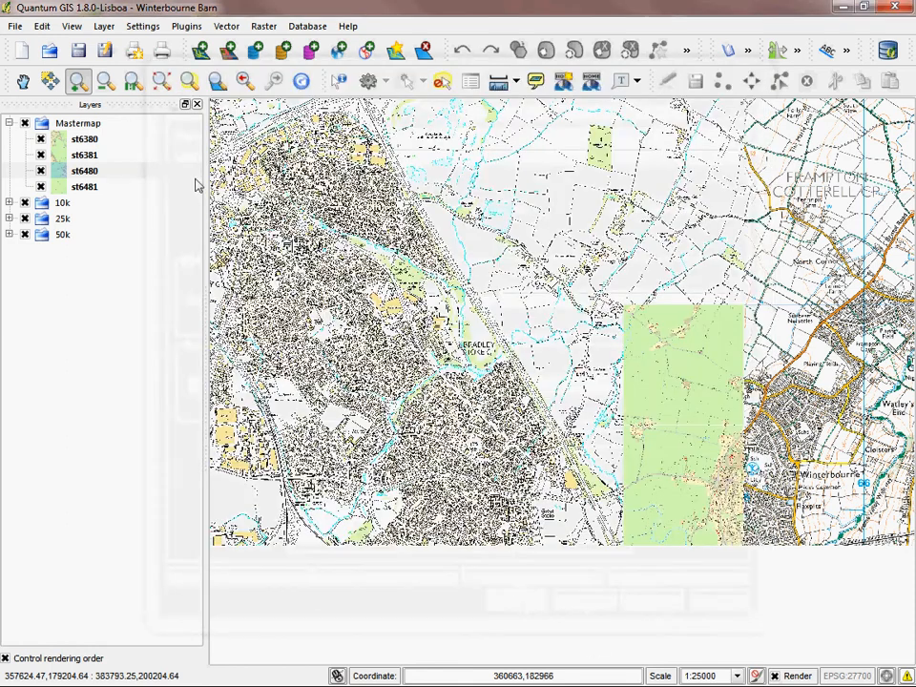
# Step: Turn on scale-dependent visibility for the st6481 tile with a maximum of 2000
pyautogui.doubleClick(94, 190)
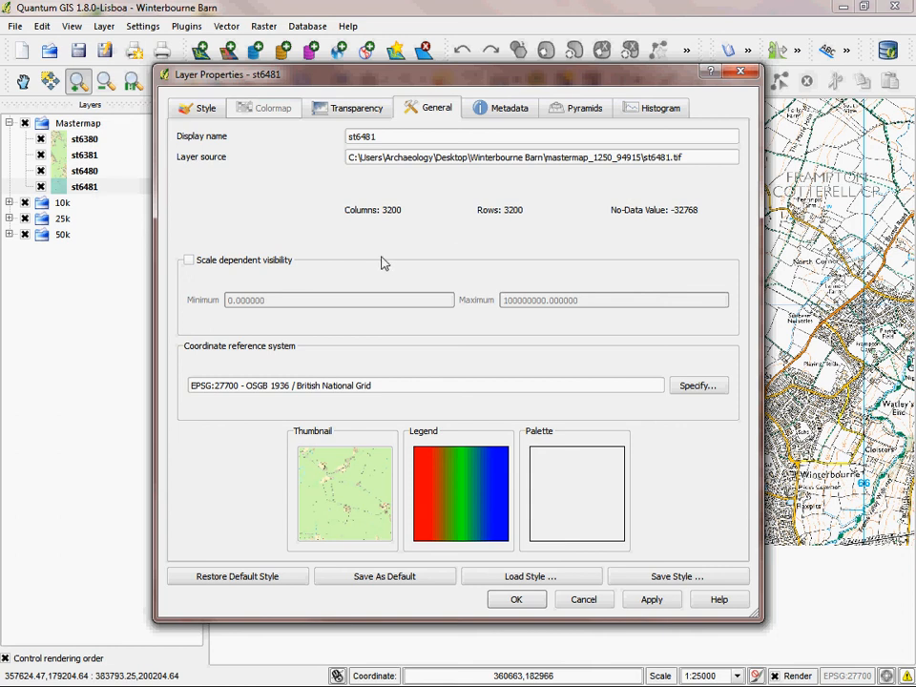
pyautogui.click(257, 262)
pyautogui.moveTo(578, 303); pyautogui.dragTo(423, 303)
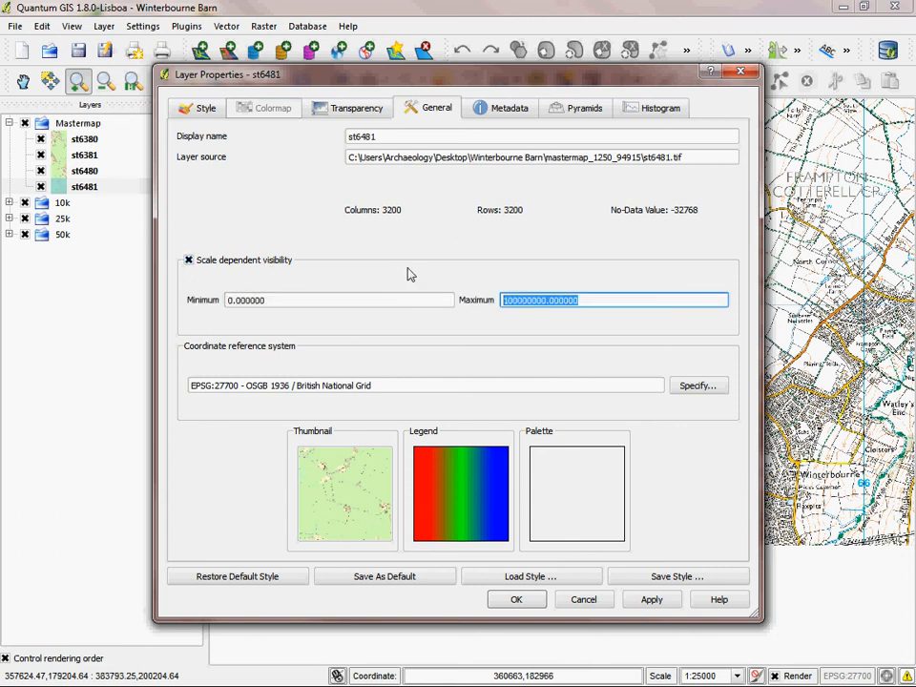
pyautogui.write('20')
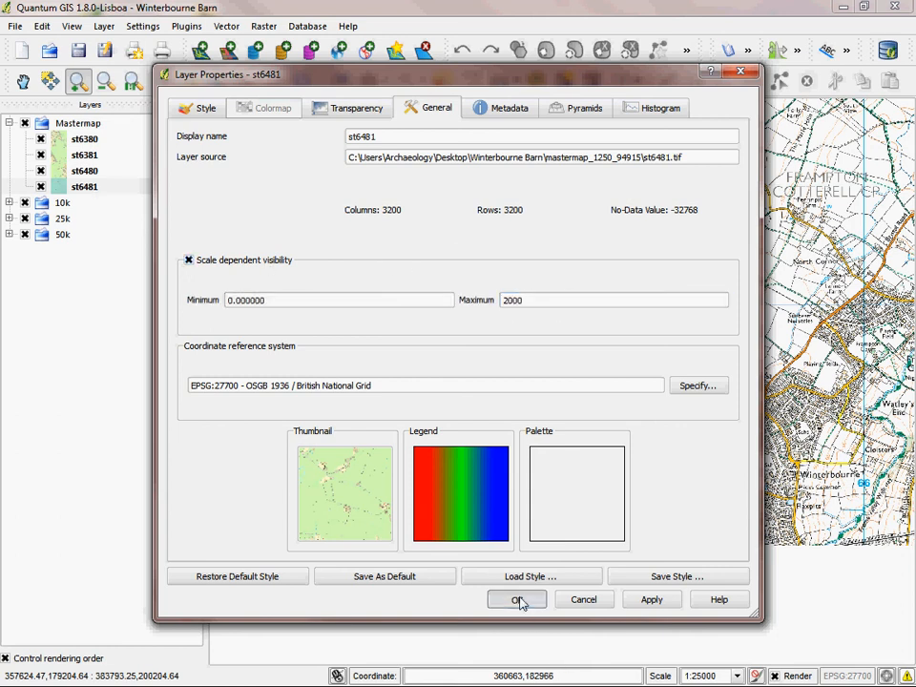
pyautogui.click(518, 601)
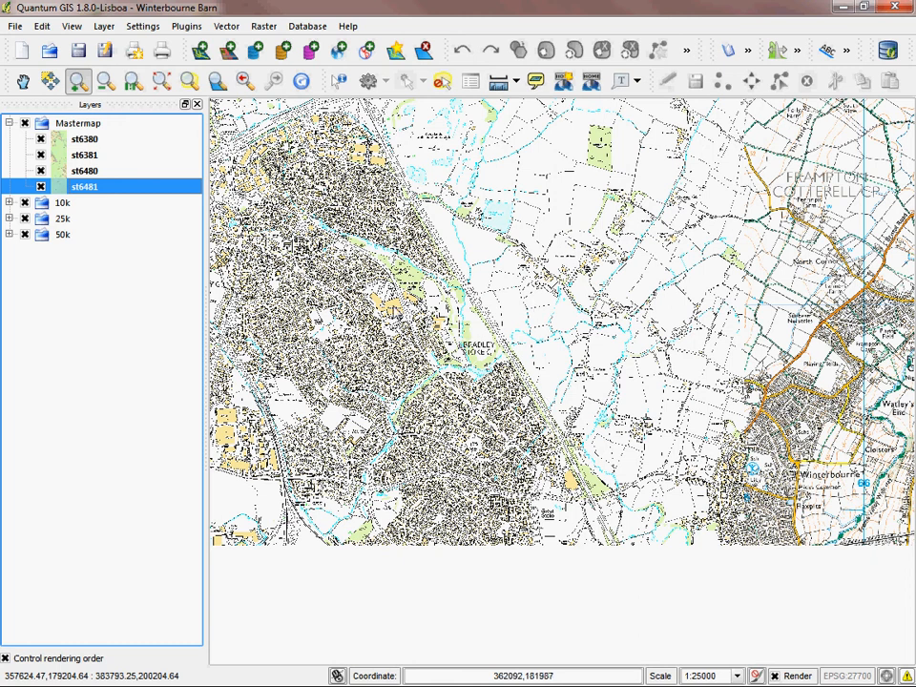
# Step: Turn on scale-dependent visibility for the st68sw layer in the 10k group, with minimum 2000 and maximum 10000
pyautogui.click(9, 202)
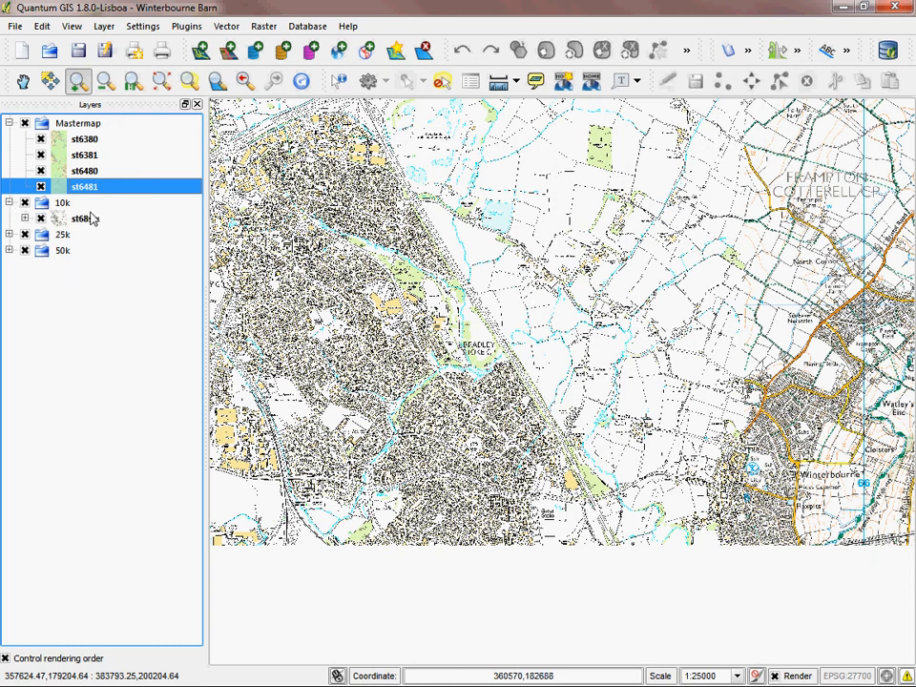
pyautogui.doubleClick(87, 221)
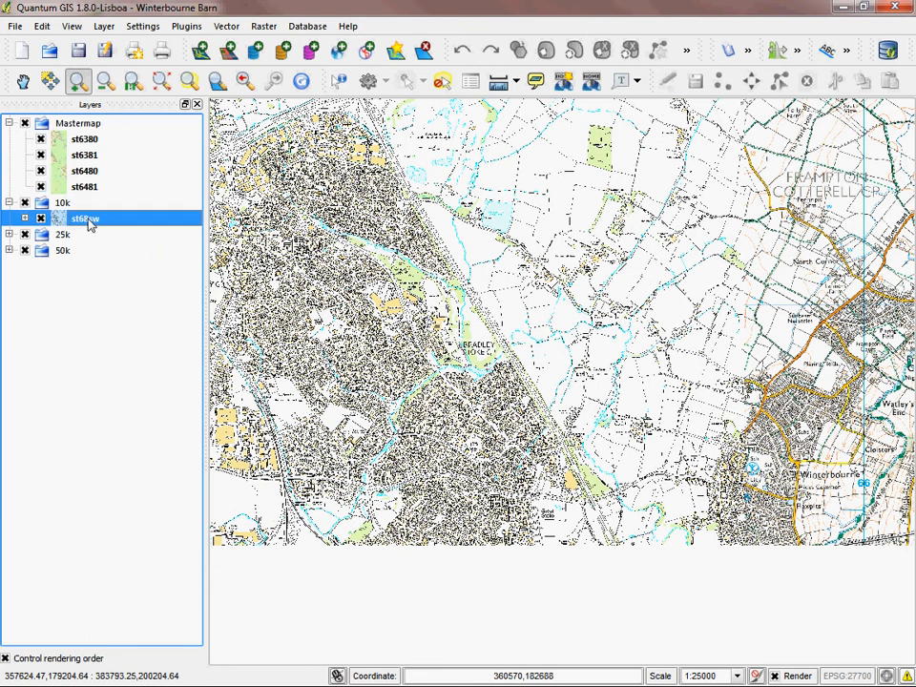
pyautogui.click(227, 263)
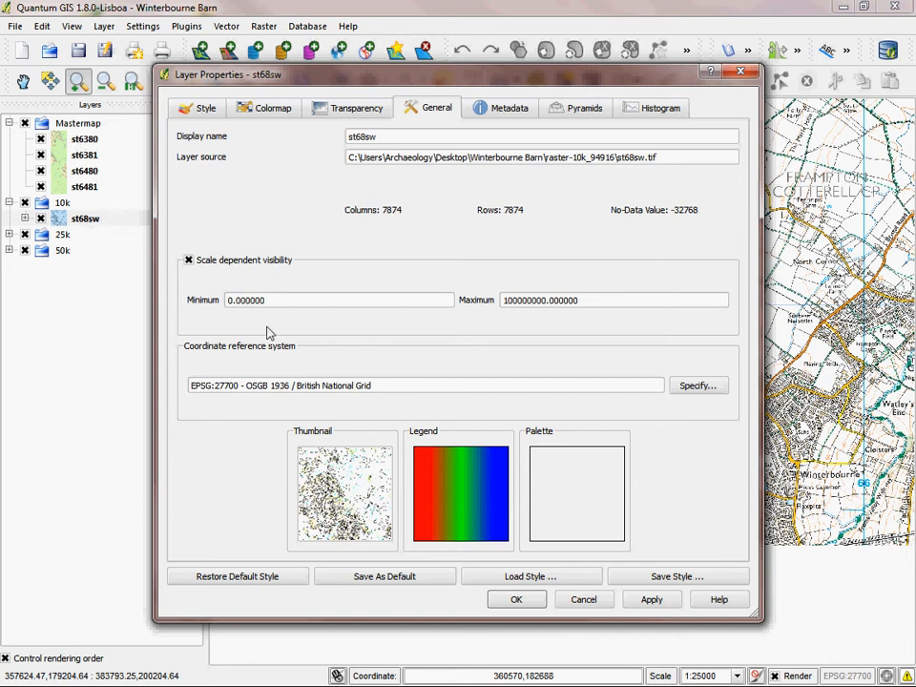
pyautogui.moveTo(250, 302); pyautogui.dragTo(172, 298)
pyautogui.write('200')
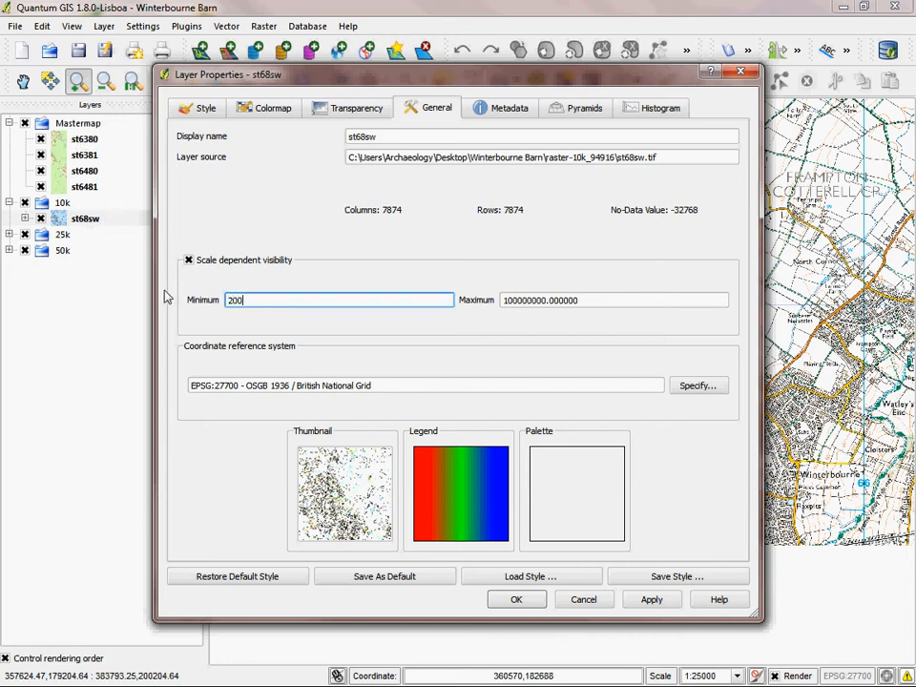
pyautogui.write('0')
pyautogui.moveTo(603, 302); pyautogui.dragTo(380, 300)
pyautogui.write('1')
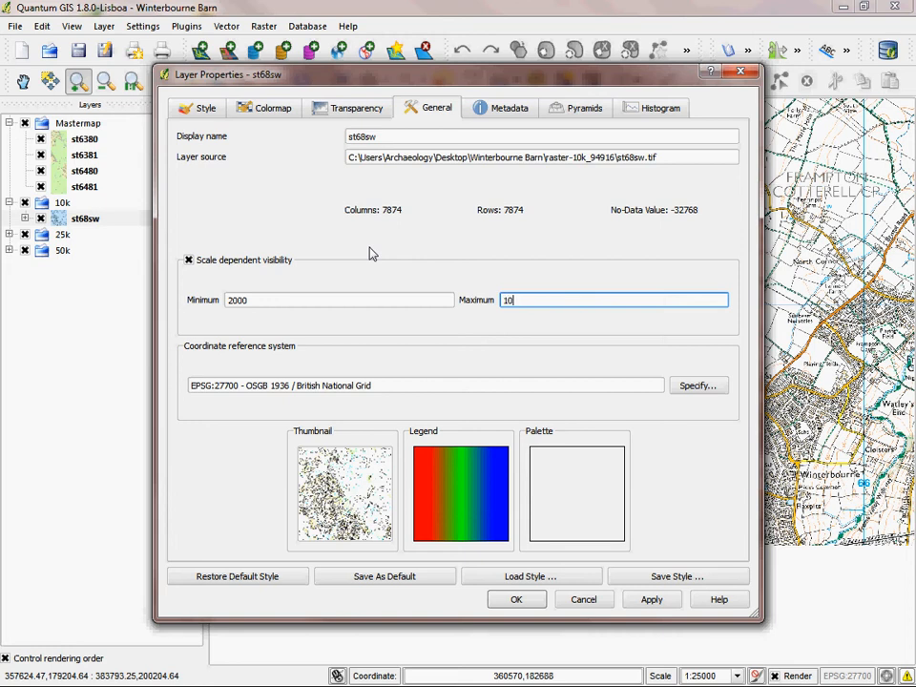
pyautogui.click(516, 599)
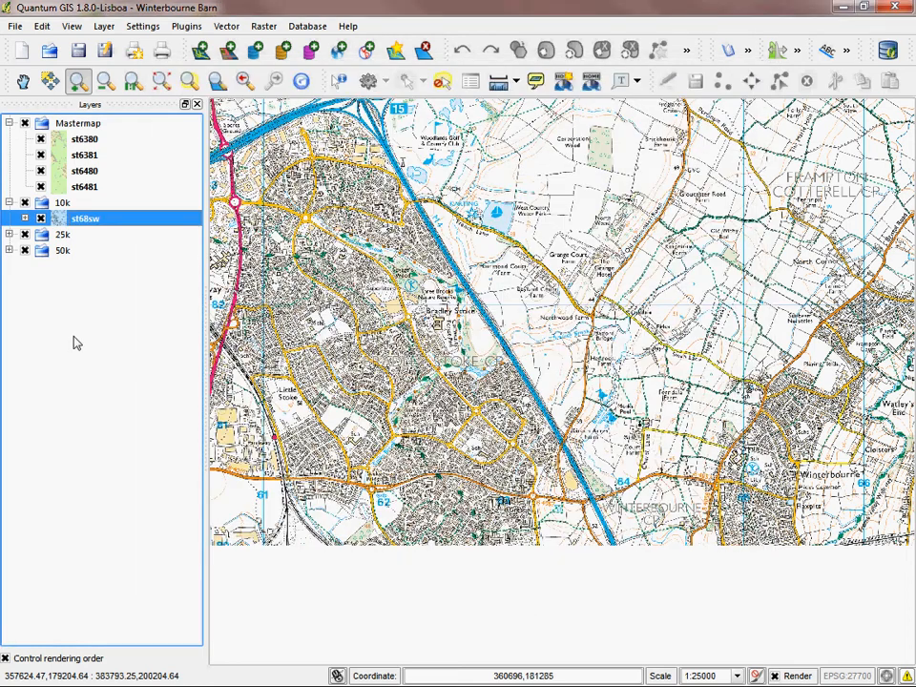
# Step: Turn on scale-dependent visibility for the st68 layer in the 25k group, with minimum 10000 and maximum 25000
pyautogui.click(9, 233)
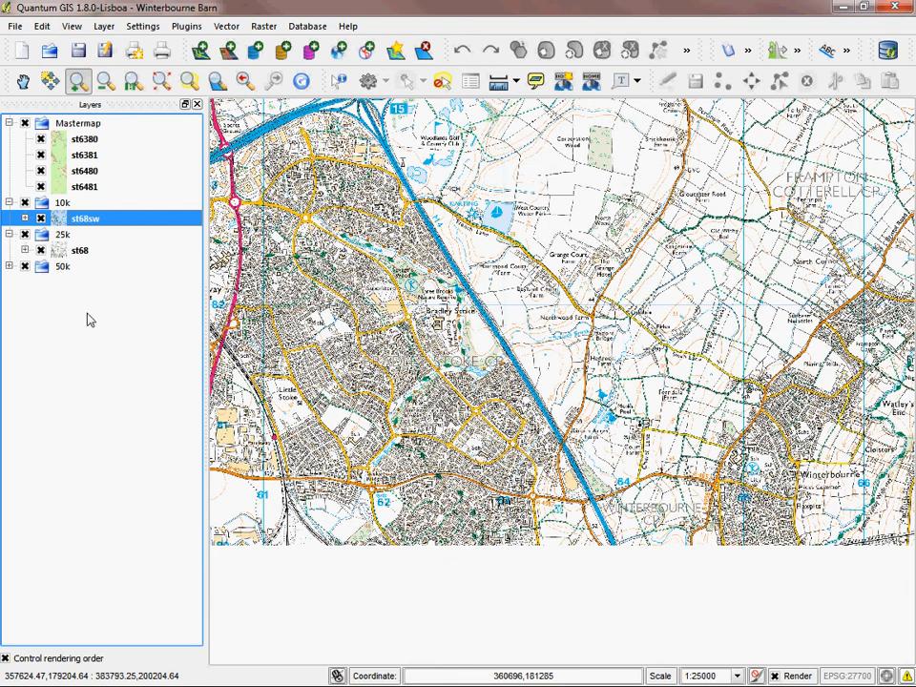
pyautogui.doubleClick(80, 250)
pyautogui.click(258, 261)
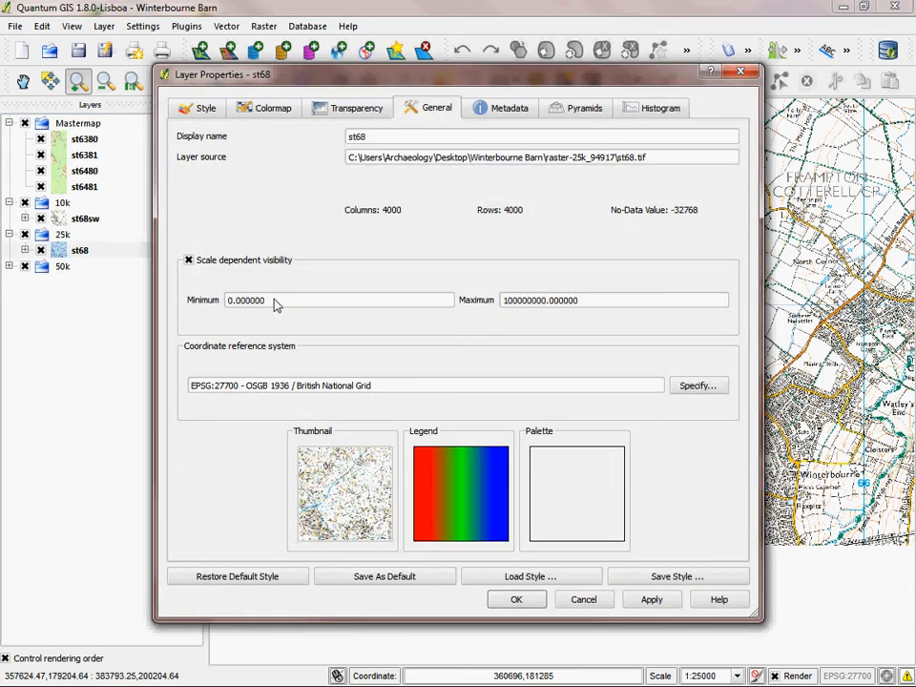
pyautogui.moveTo(274, 303); pyautogui.dragTo(170, 308)
pyautogui.write('10')
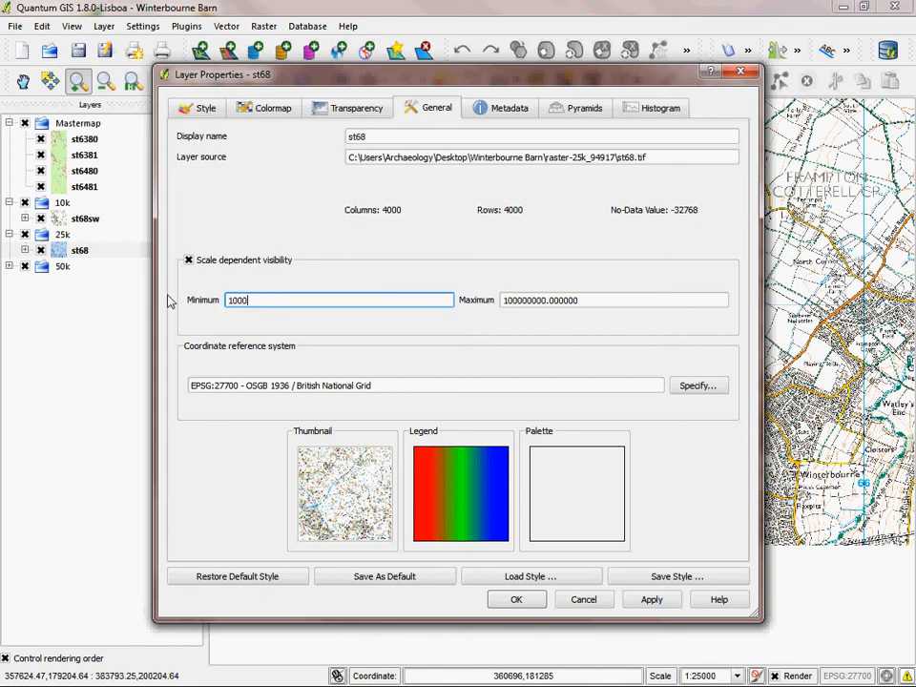
pyautogui.moveTo(597, 308); pyautogui.dragTo(466, 290)
pyautogui.write('25000')
pyautogui.click(516, 599)
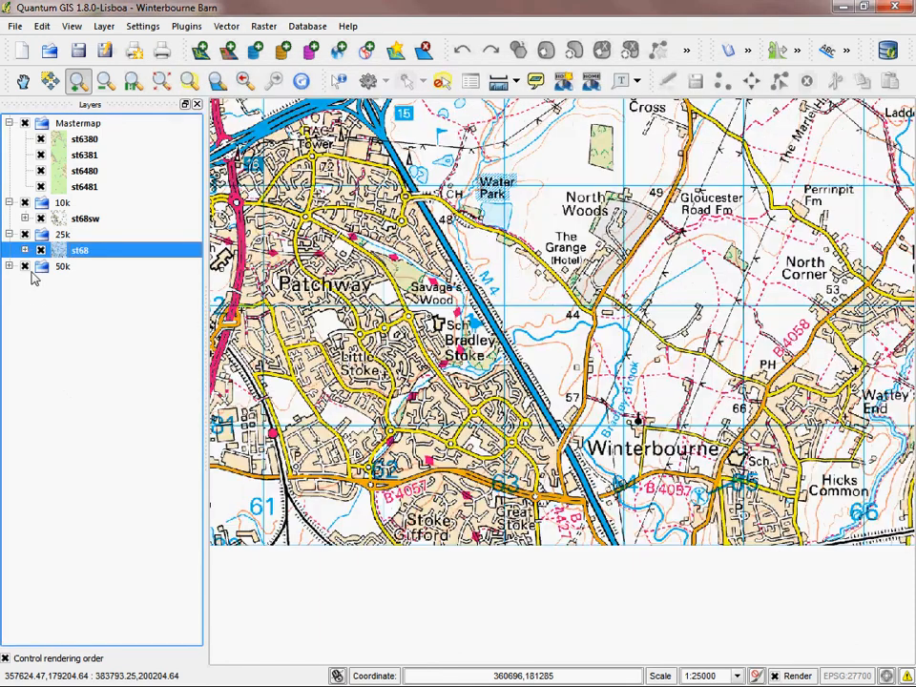
# Step: Turn on scale-dependent visibility for the st68 layer in the 50k group, with a minimum of 25000
pyautogui.click(9, 267)
pyautogui.click(82, 282)
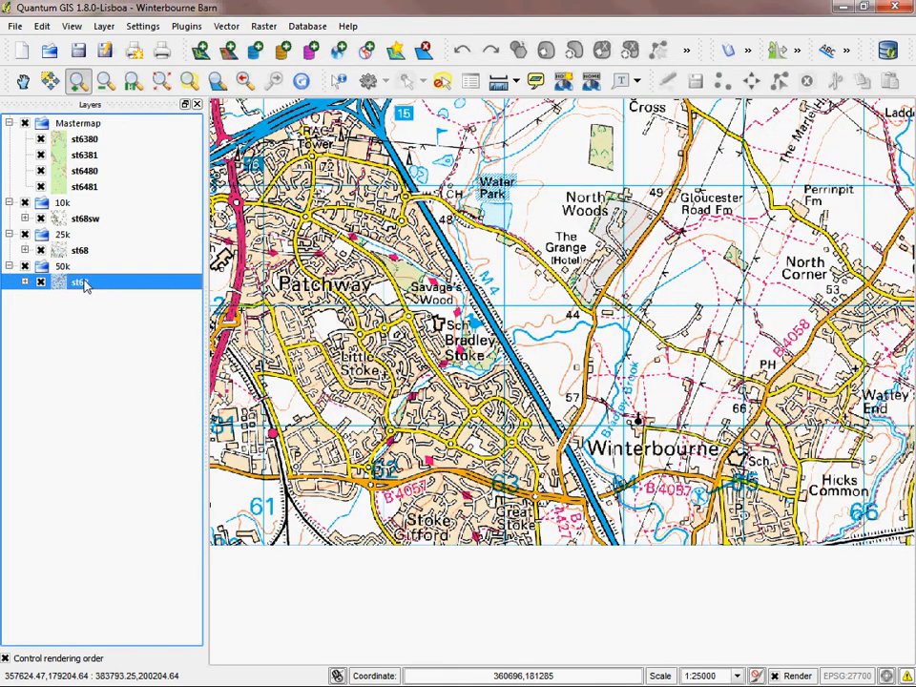
pyautogui.doubleClick(82, 282)
pyautogui.click(250, 264)
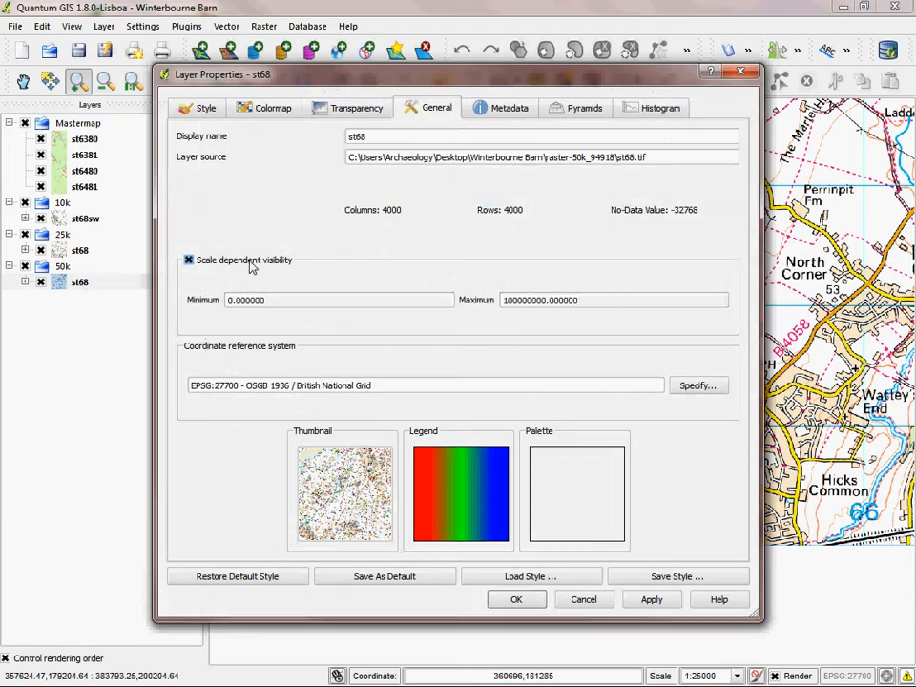
pyautogui.moveTo(275, 302); pyautogui.dragTo(179, 285)
pyautogui.write('25000')
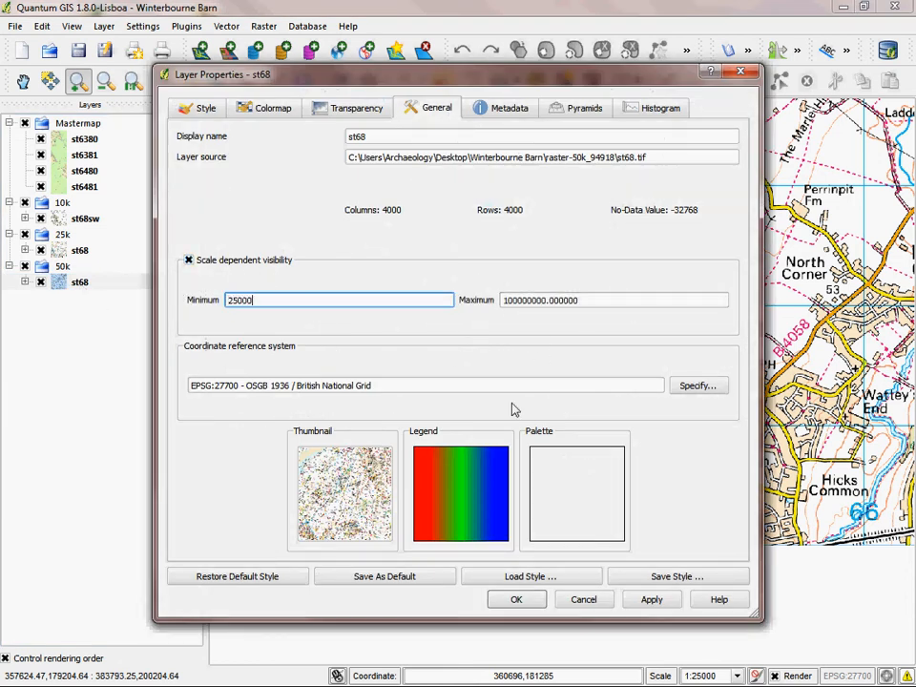
pyautogui.click(516, 601)
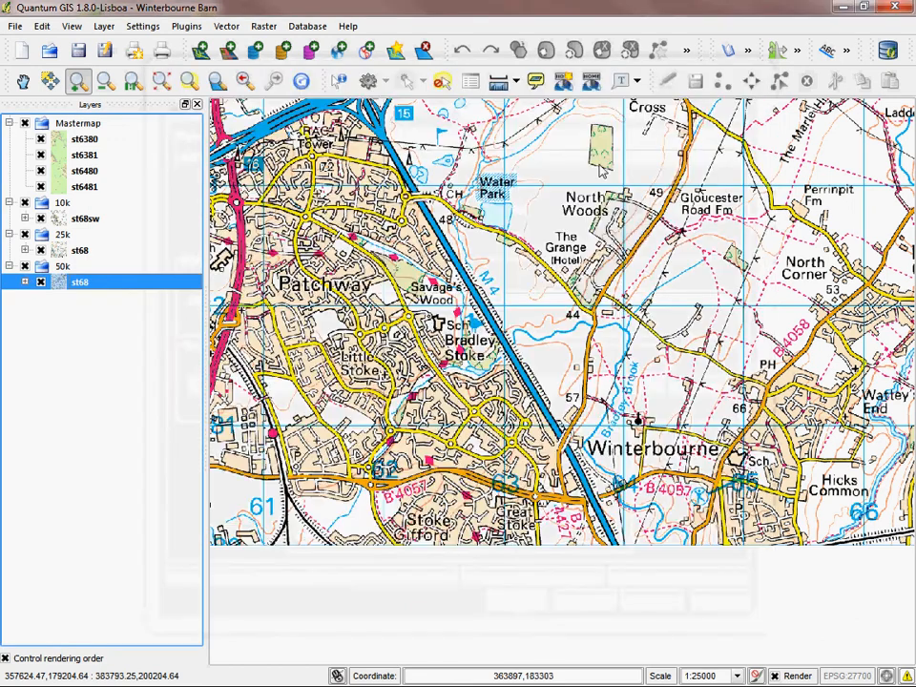
# Step: Collapse the 50k, 25k, 10k and Mastermap groups in the layer list
pyautogui.click(9, 266)
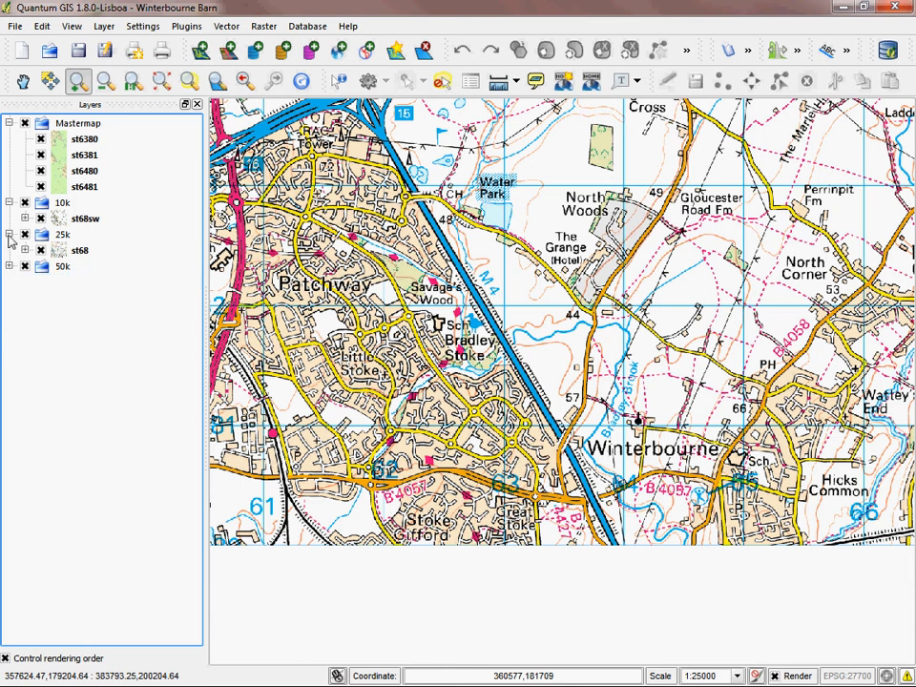
pyautogui.click(9, 233)
pyautogui.click(9, 202)
pyautogui.click(9, 123)
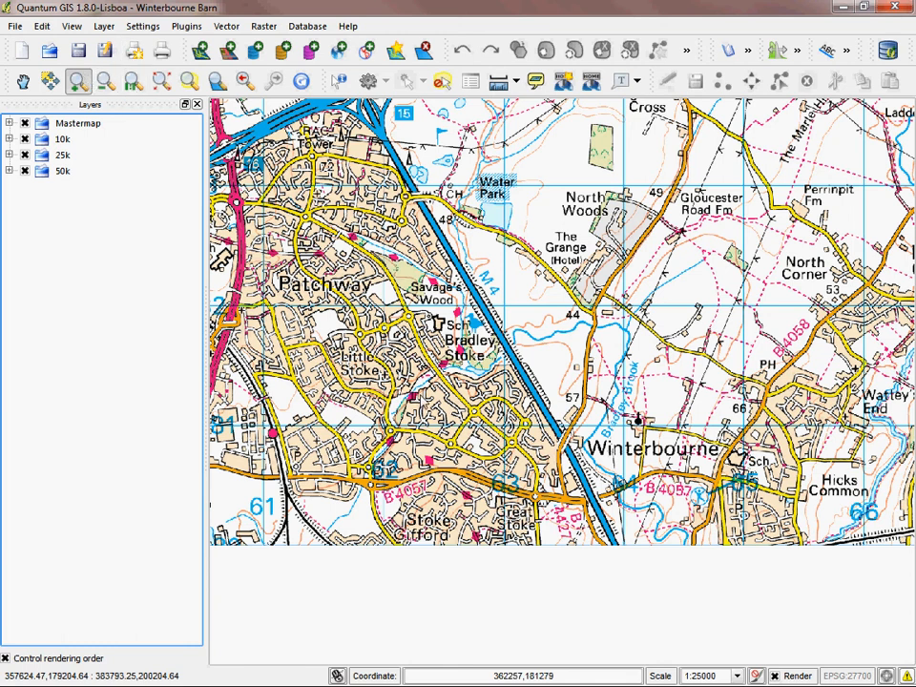
# Step: Test the scale-dependent layer switching by magnifying the map around Court Farm to Mastermap detail, and save the project
pyautogui.click(637, 415)
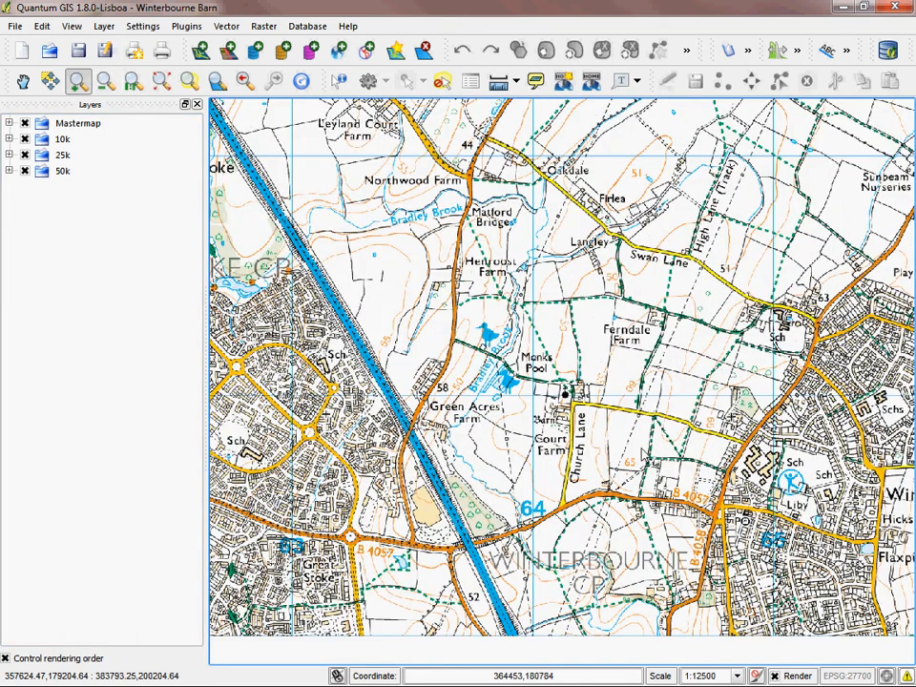
pyautogui.click(583, 391)
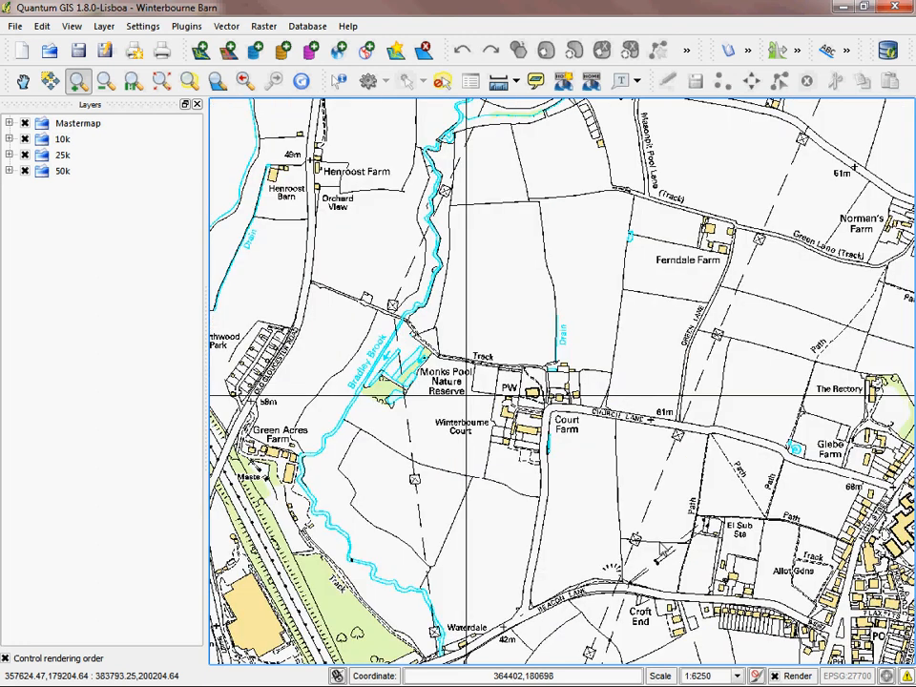
pyautogui.click(576, 418)
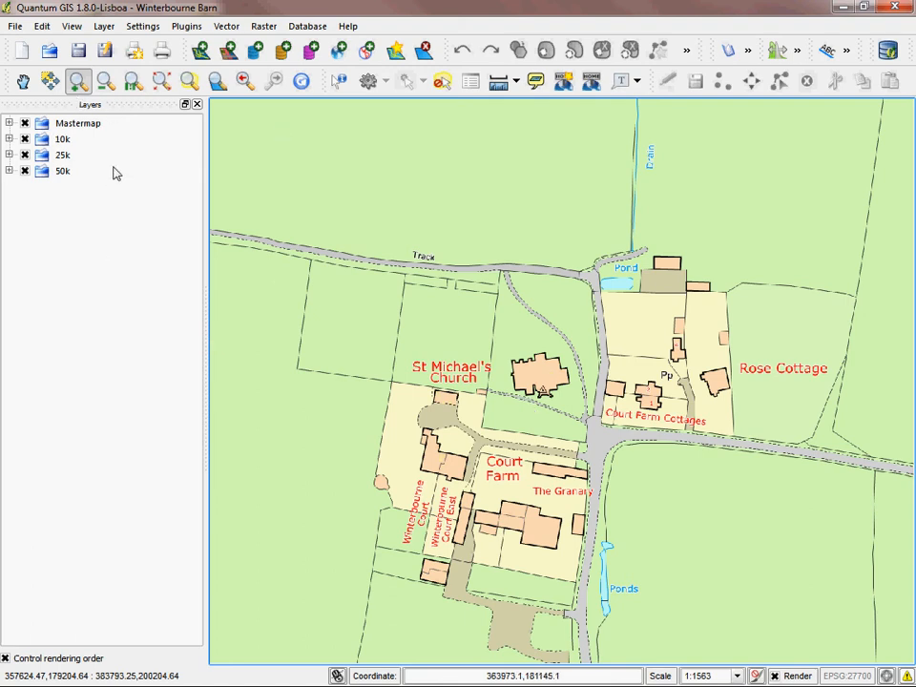
pyautogui.click(79, 57)
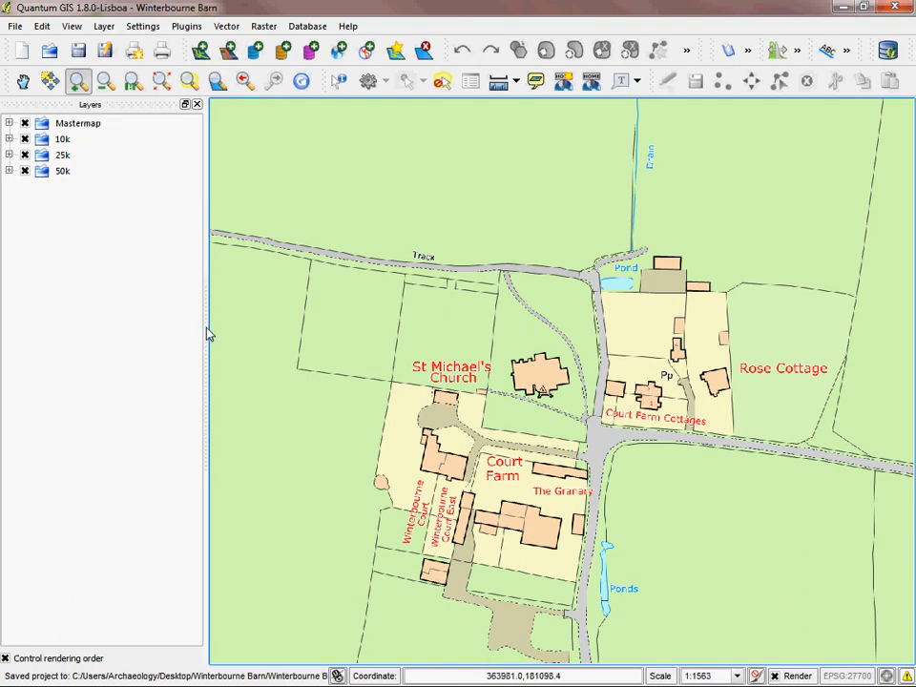
# Step: Look around the Mastermap detail at Court Farm and return to the 10k map at 1:6250
pyautogui.click(23, 80)
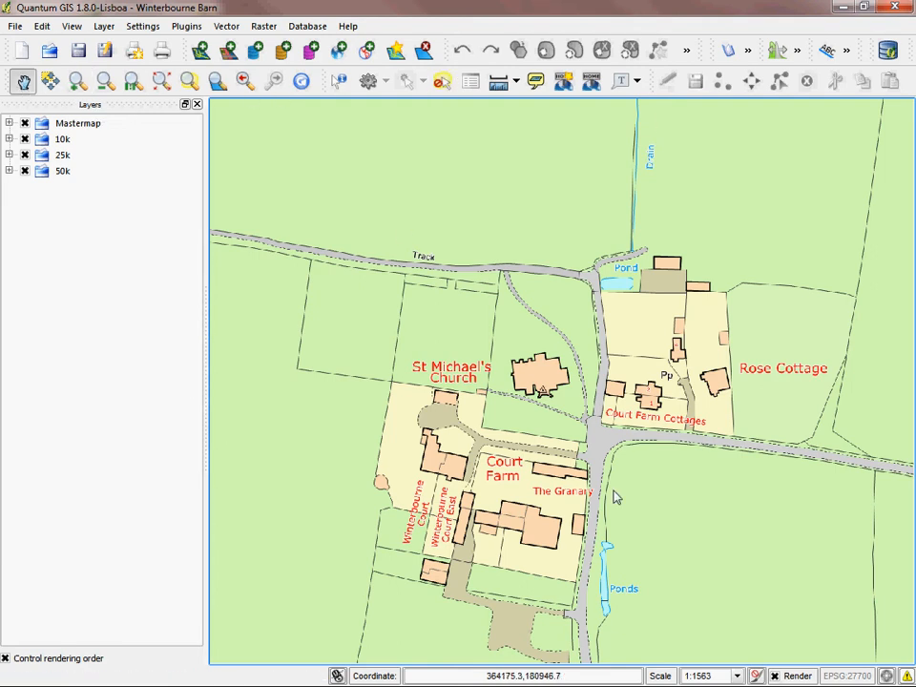
pyautogui.moveTo(511, 536); pyautogui.dragTo(622, 385)
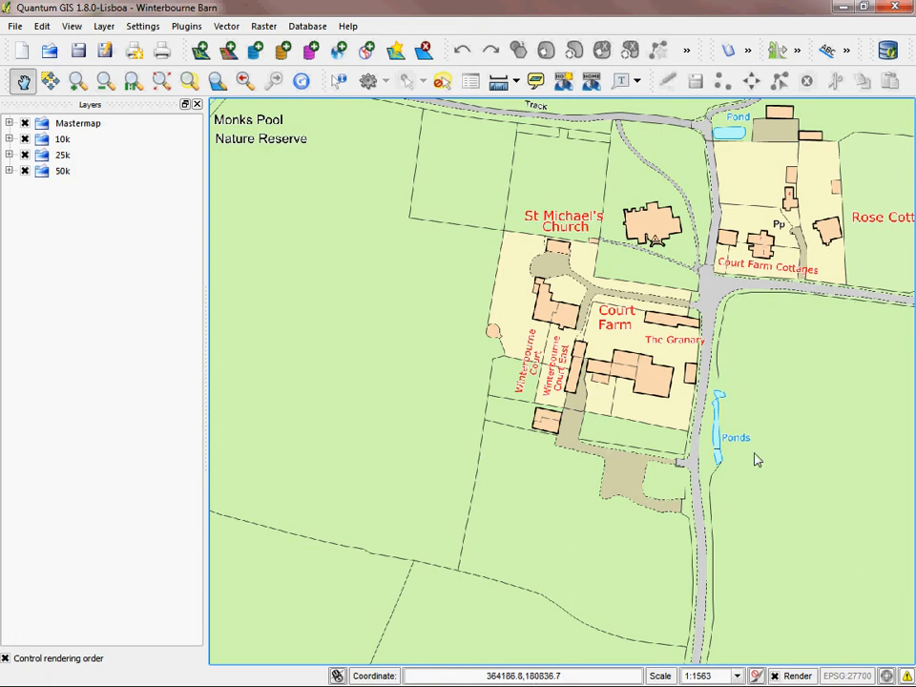
pyautogui.moveTo(705, 341); pyautogui.dragTo(598, 487)
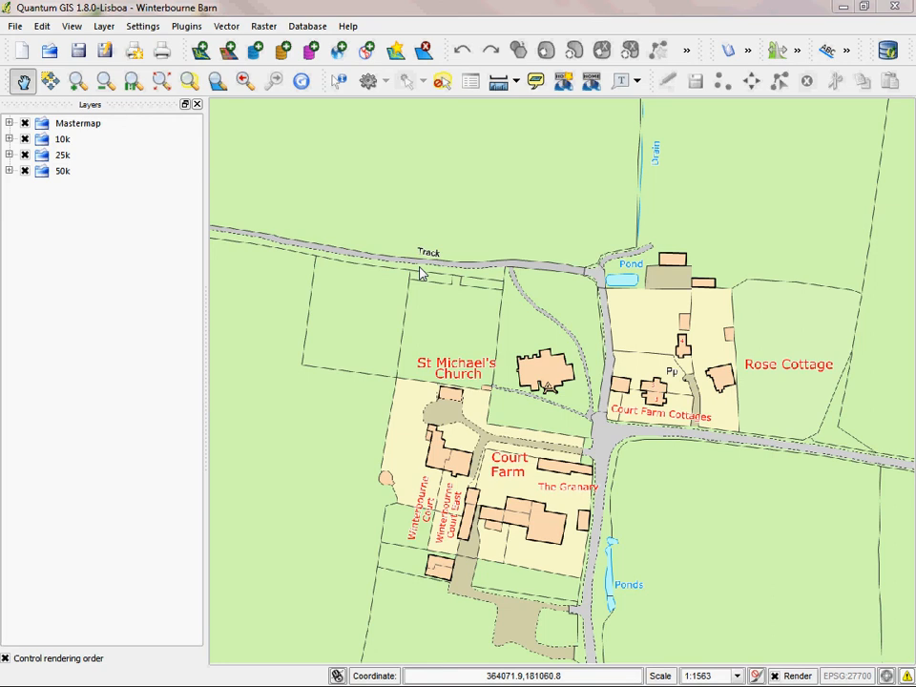
pyautogui.click(105, 82)
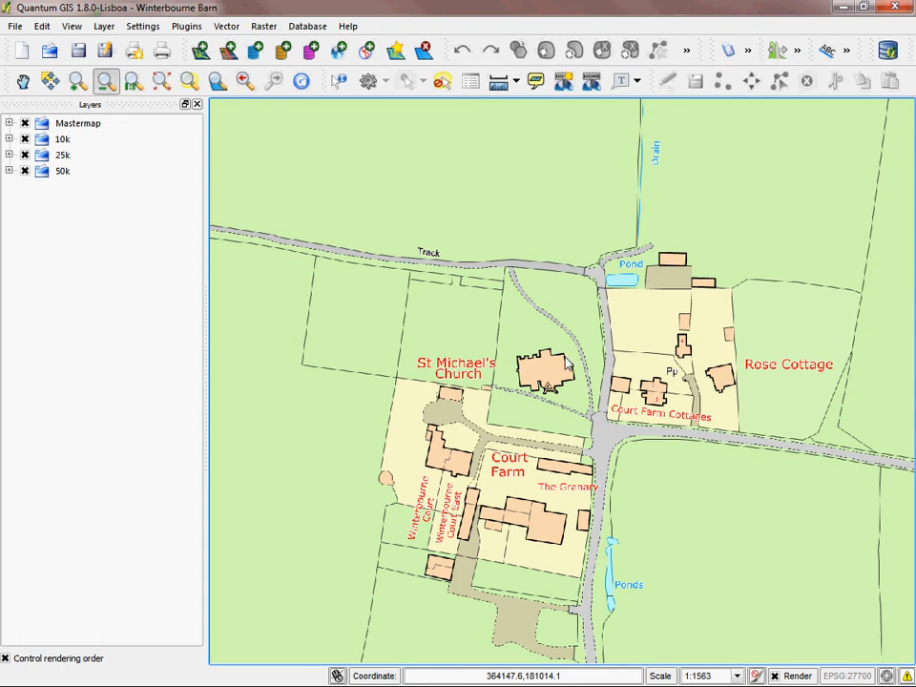
pyautogui.scroll(-1, 565, 363)
pyautogui.scroll(-1, 549, 363)
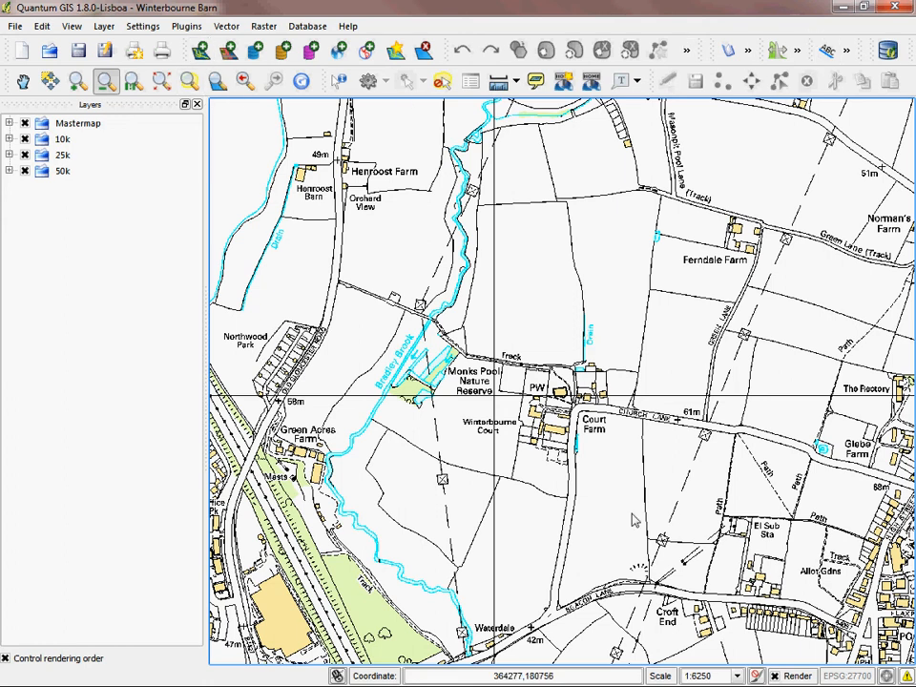
# Step: Check in the plugin manager whether GdalTools, Georeferencer GDAL and the OpenLayers Plugin are enabled
pyautogui.click(186, 27)
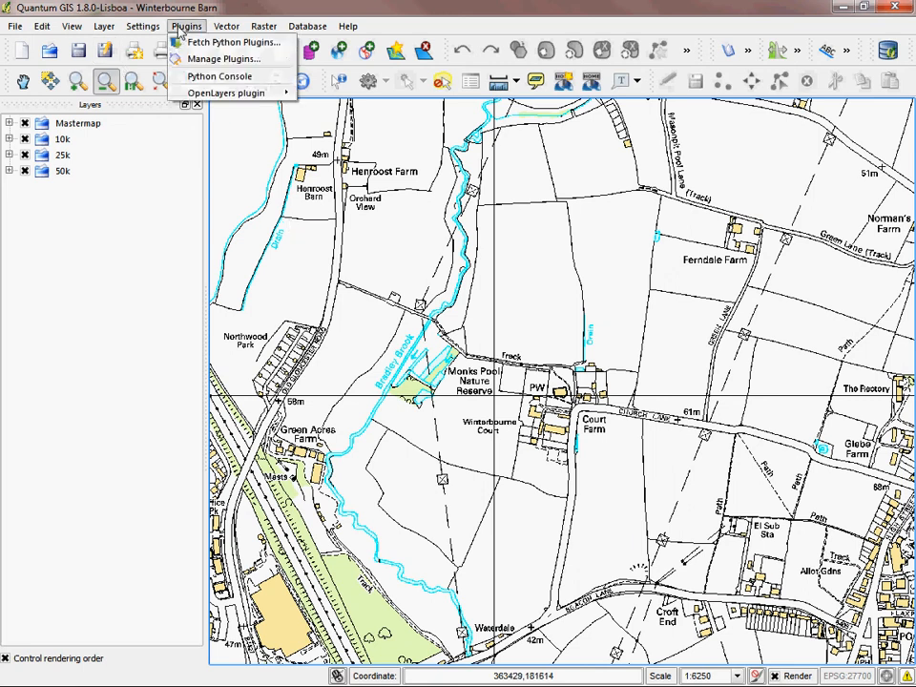
pyautogui.click(216, 60)
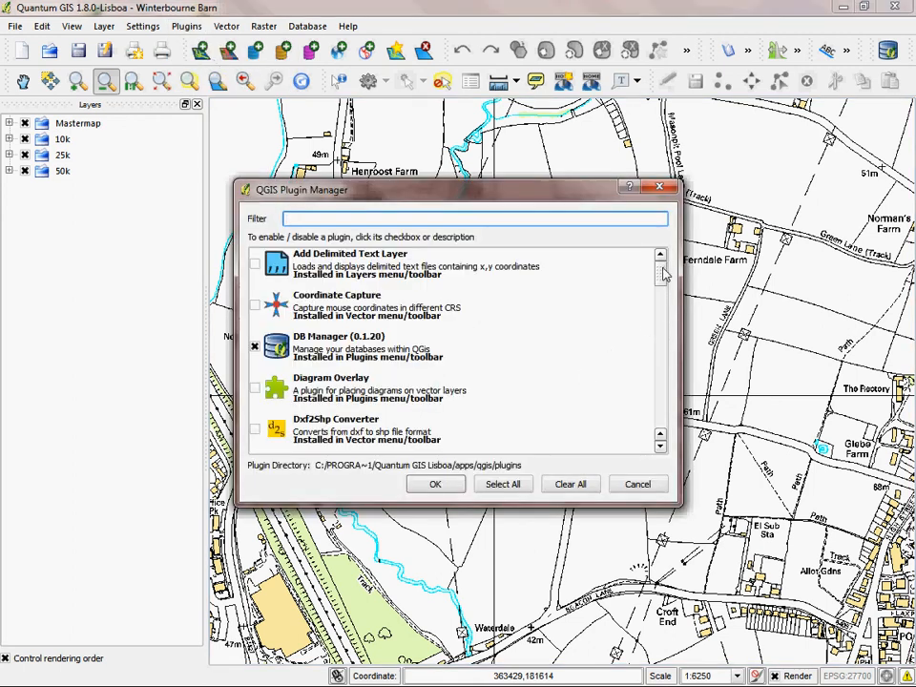
pyautogui.scroll(-1, 658, 286)
pyautogui.scroll(1, 658, 291)
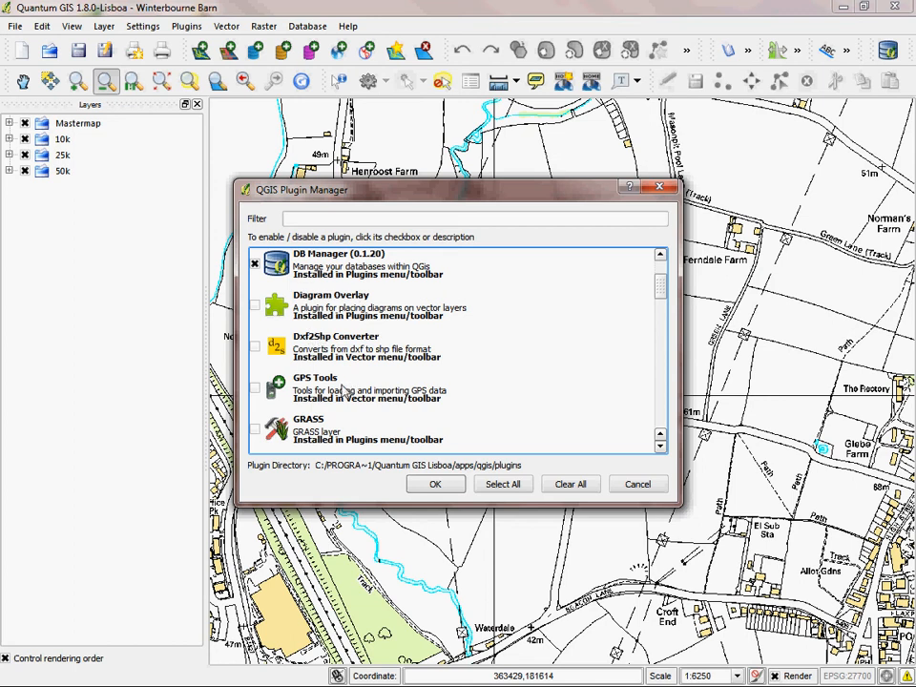
pyautogui.moveTo(658, 290)
pyautogui.mouseDown()
pyautogui.moveTo(668, 434)
pyautogui.moveTo(670, 292)
pyautogui.moveTo(670, 305)
pyautogui.mouseUp()
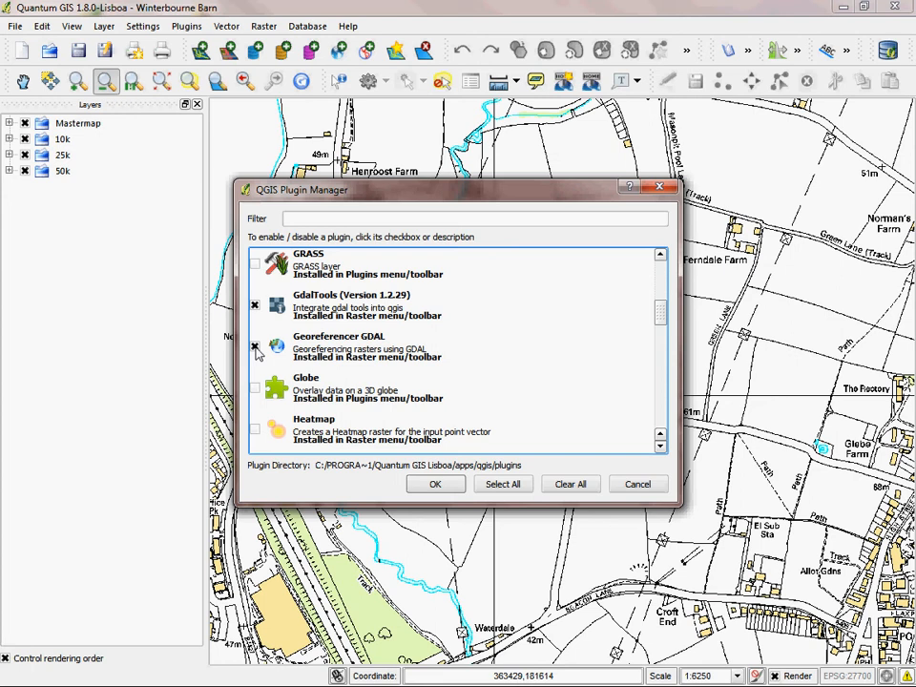
pyautogui.moveTo(660, 311); pyautogui.dragTo(661, 318)
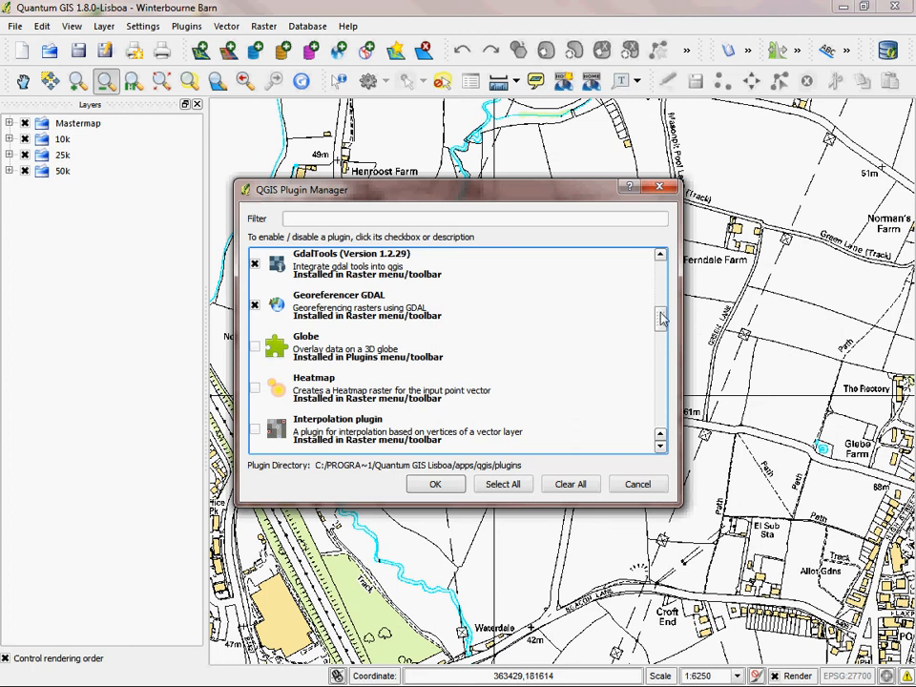
pyautogui.moveTo(661, 318); pyautogui.dragTo(667, 350)
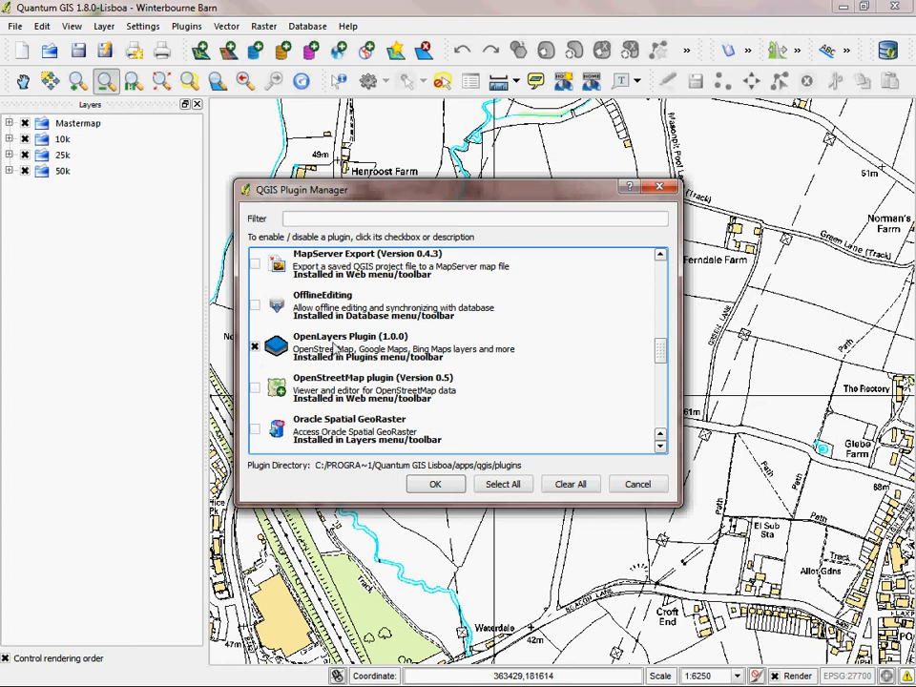
pyautogui.click(435, 485)
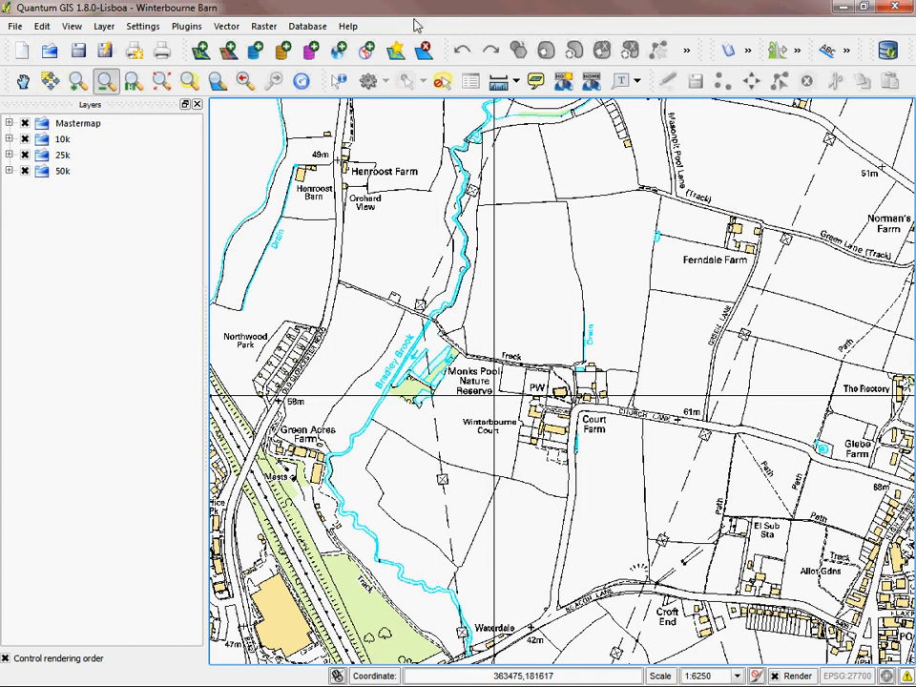
# Step: Start the Georeferencer and load the aerial photograph ST6381 34-139 from the Winterbourne Barn folder
pyautogui.click(263, 27)
pyautogui.moveTo(276, 63)
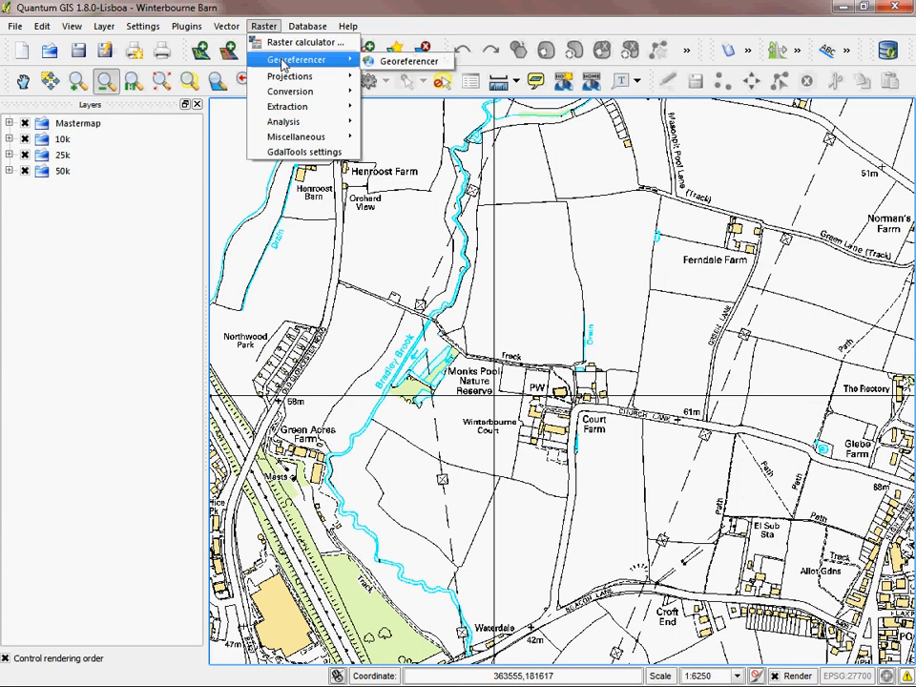
pyautogui.click(410, 62)
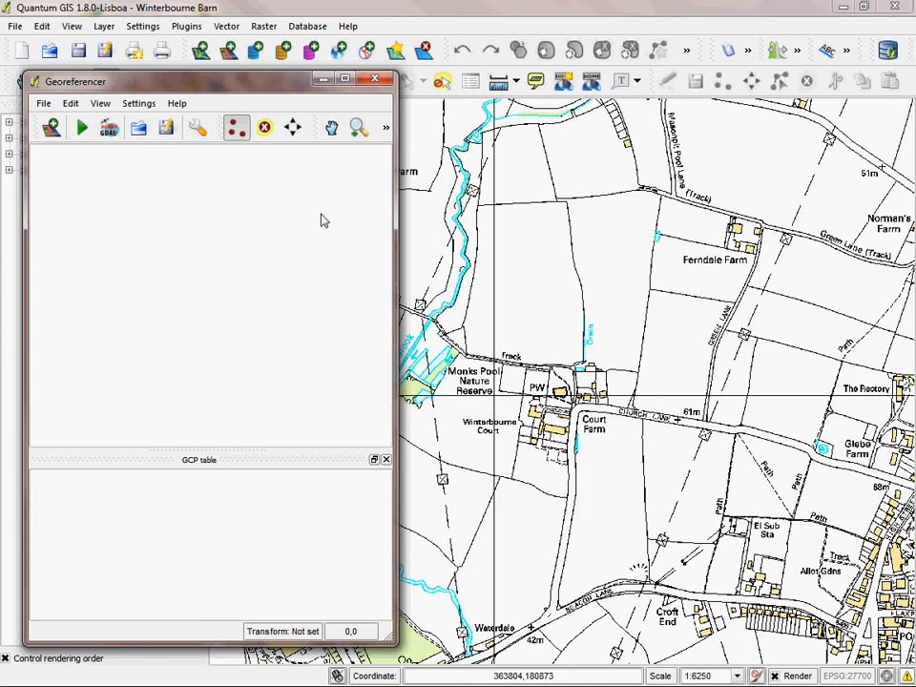
pyautogui.click(48, 135)
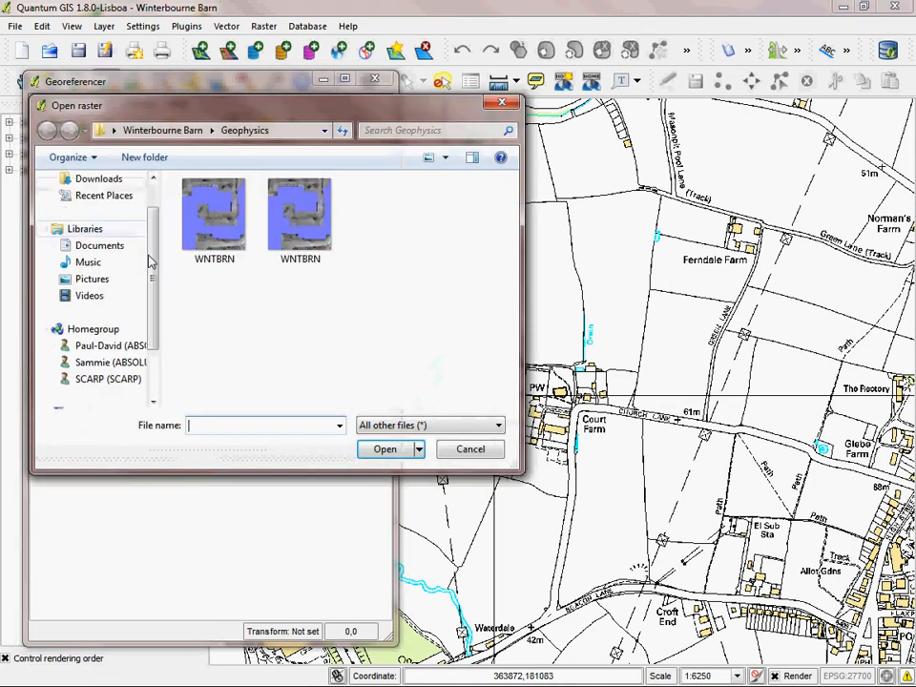
pyautogui.click(188, 131)
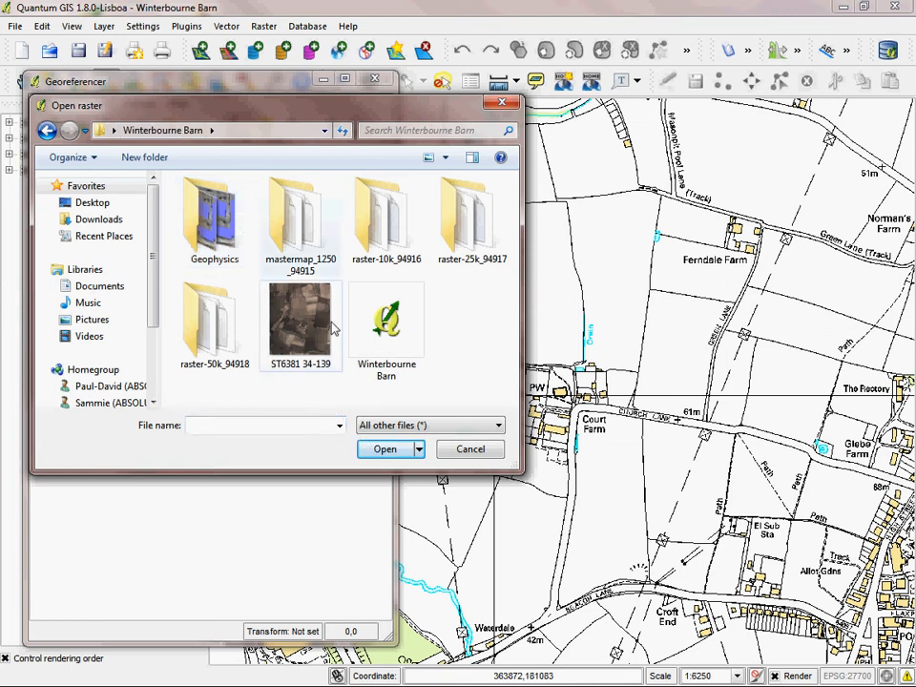
pyautogui.doubleClick(286, 299)
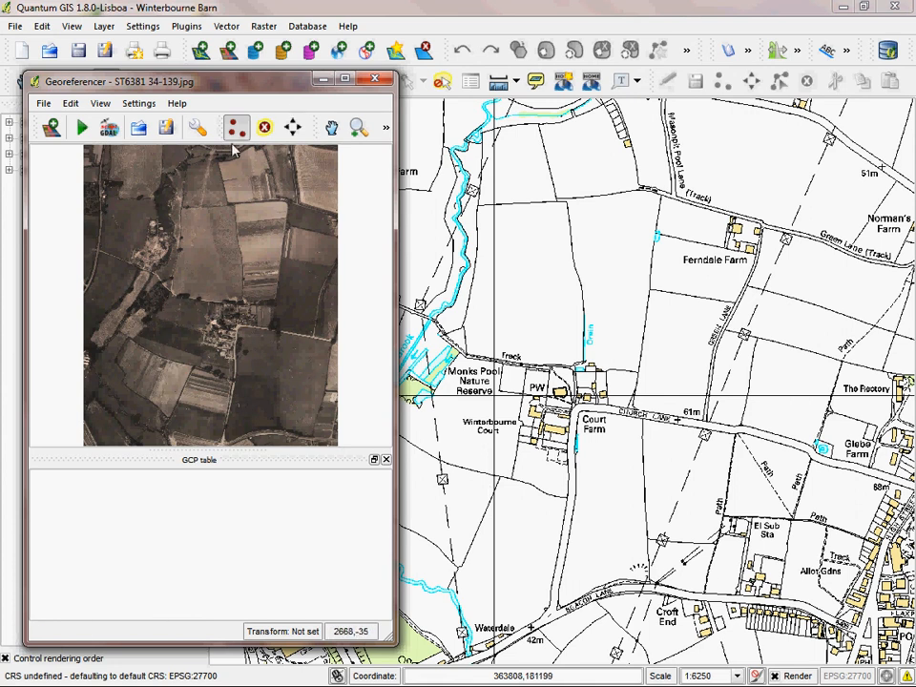
# Step: Add a control point on the photograph at the field corner east of Court Farm, matched on the map at about 364300.52, 181048.37
pyautogui.click(359, 127)
pyautogui.moveTo(123, 250); pyautogui.dragTo(336, 428)
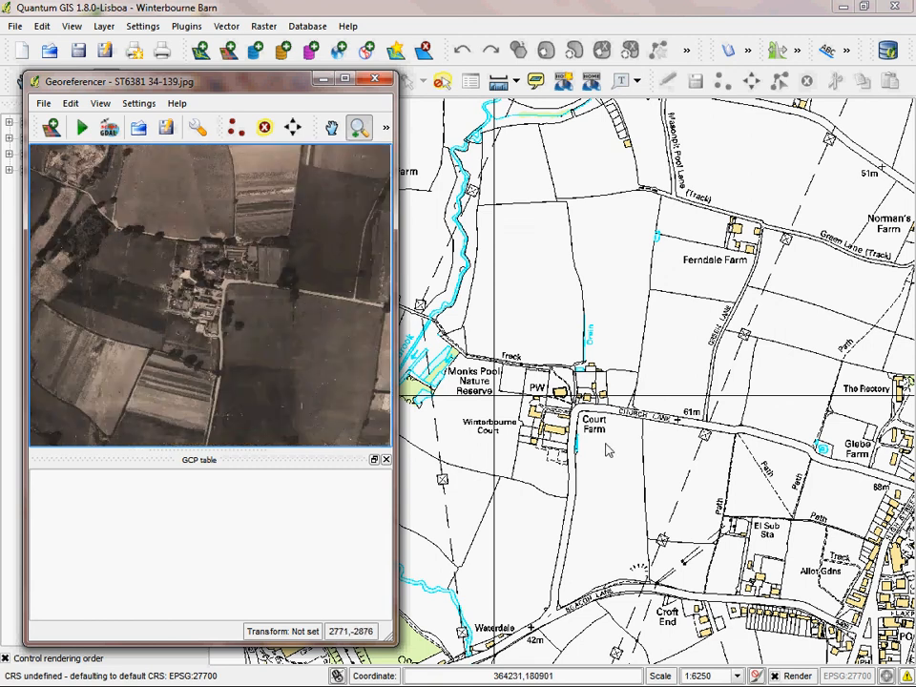
pyautogui.click(235, 129)
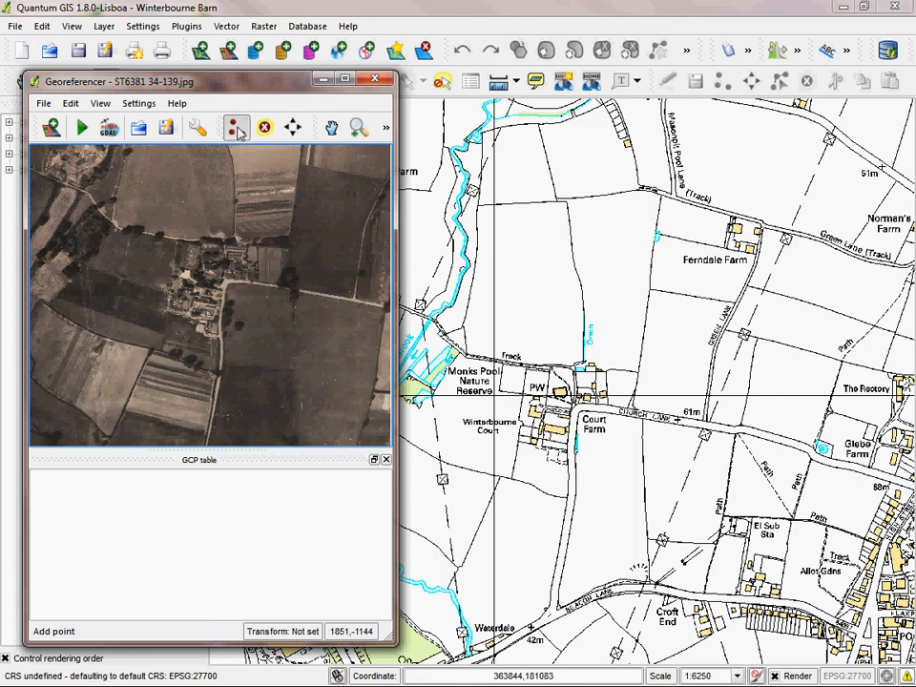
pyautogui.click(291, 253)
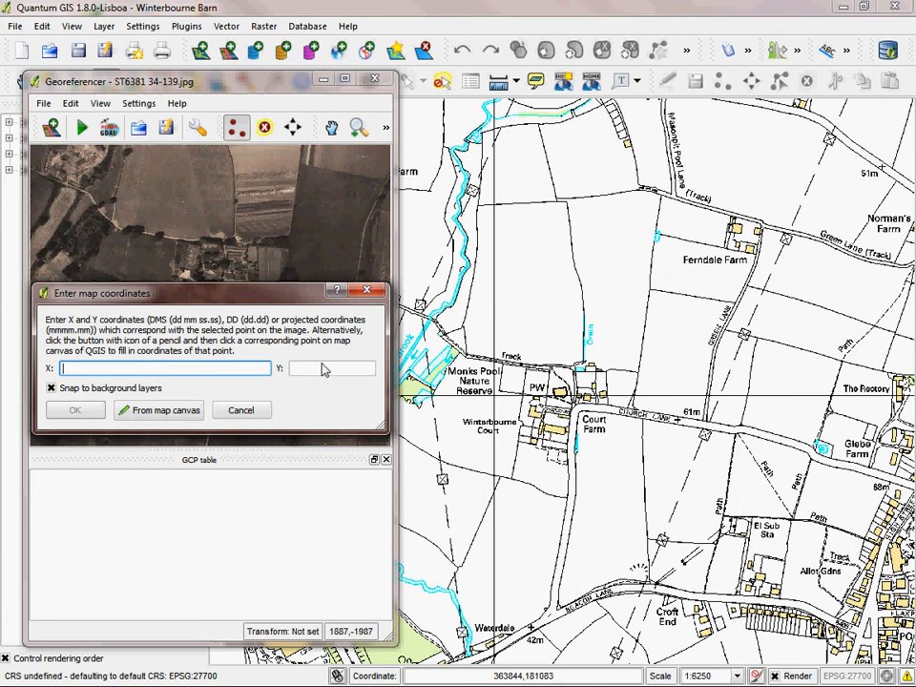
pyautogui.click(160, 410)
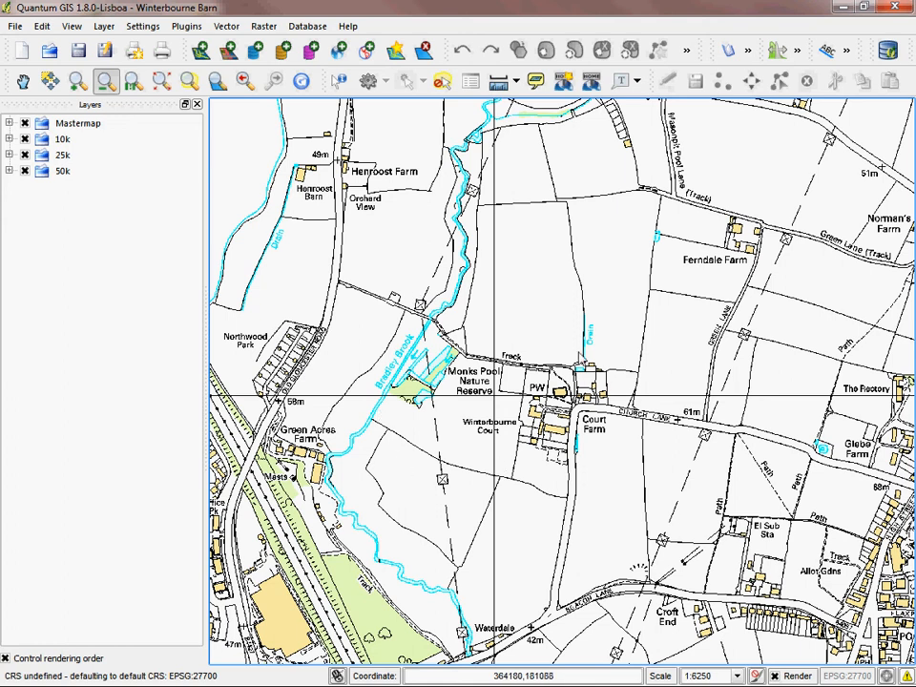
pyautogui.click(639, 378)
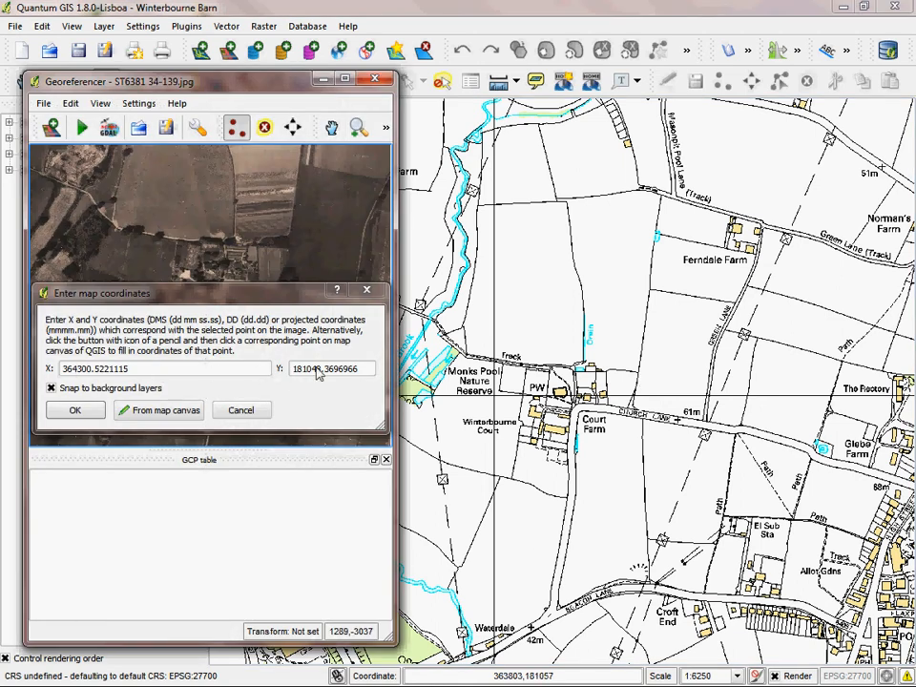
pyautogui.click(74, 410)
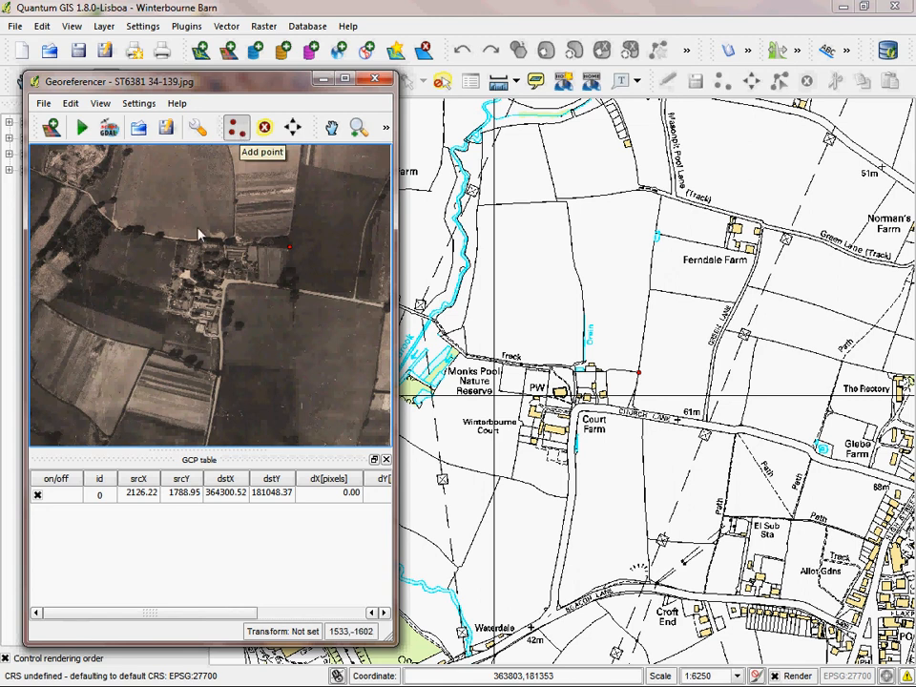
# Step: Add a second control point at the boundary corner just west of the church and Winterbourne Court, matched at about 364060.74, 181002.07
pyautogui.click(177, 274)
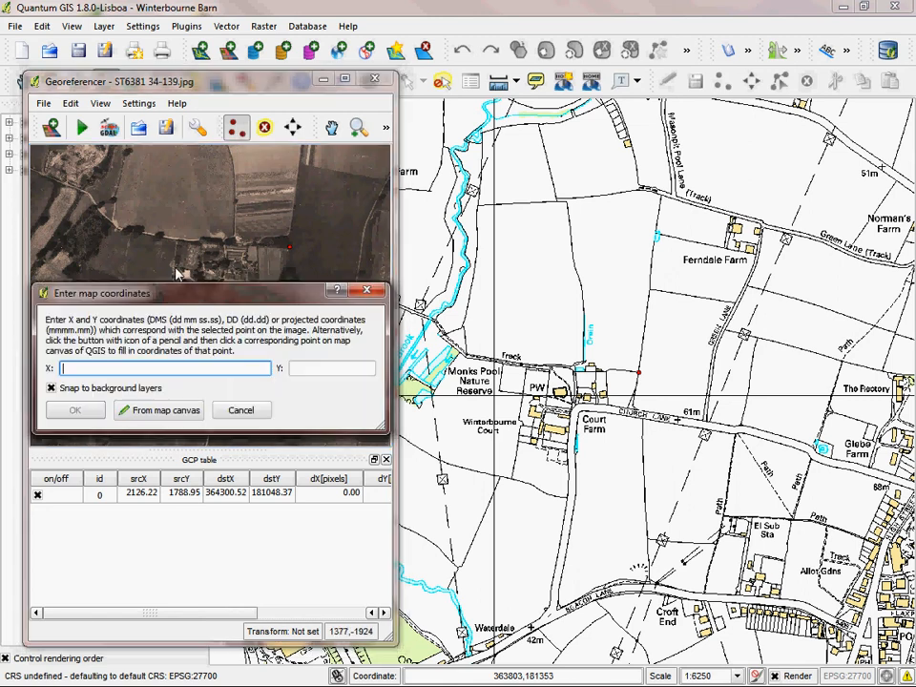
pyautogui.click(195, 410)
pyautogui.click(394, 299)
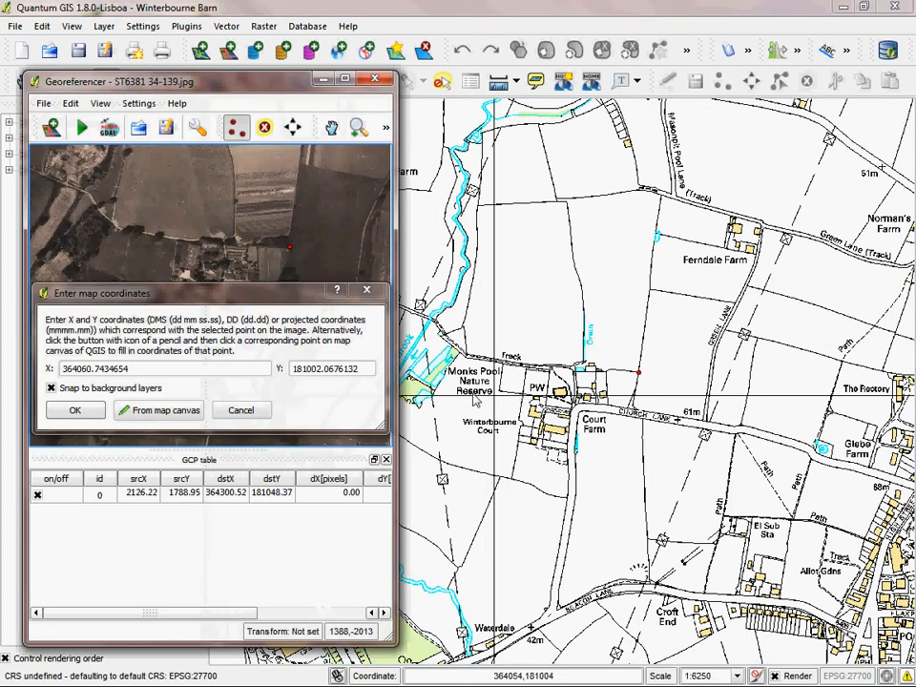
pyautogui.click(88, 415)
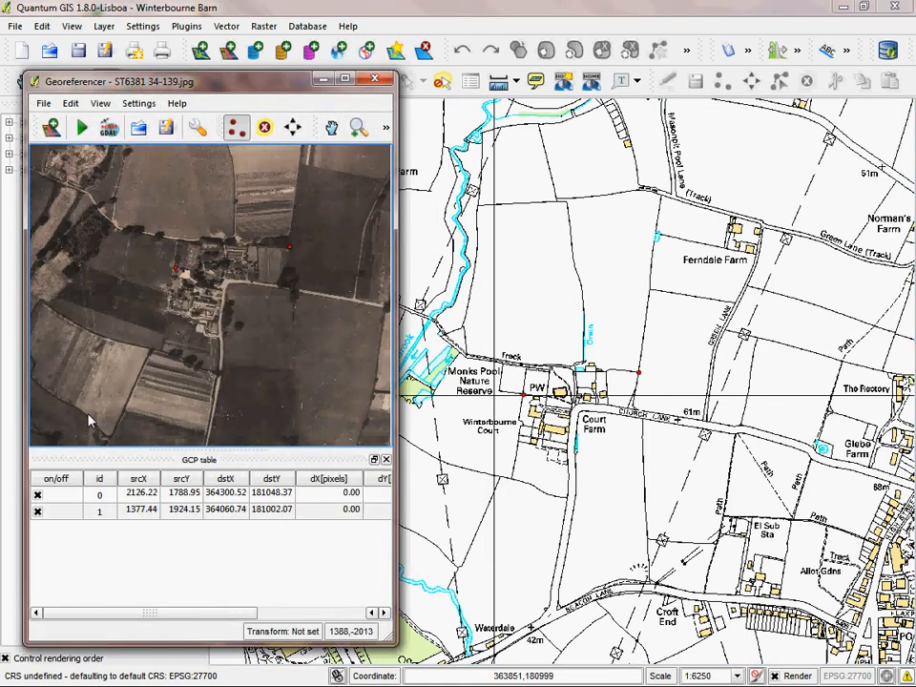
# Step: Add a third control point at the field boundary junction south of Winterbourne Court, matched on the map at about 364037.59, 180826.78
pyautogui.click(164, 358)
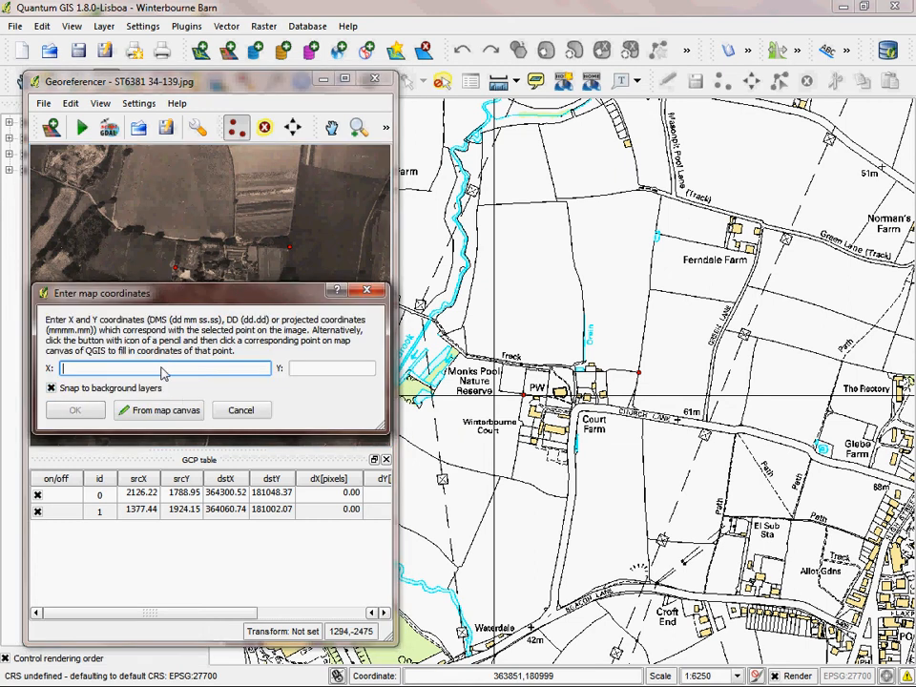
pyautogui.click(164, 351)
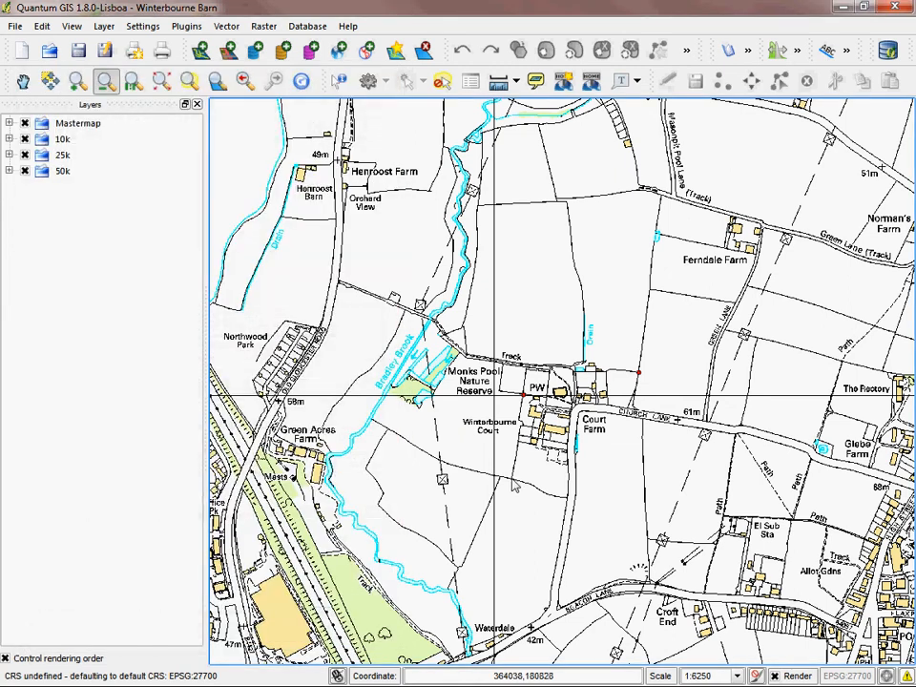
pyautogui.click(513, 486)
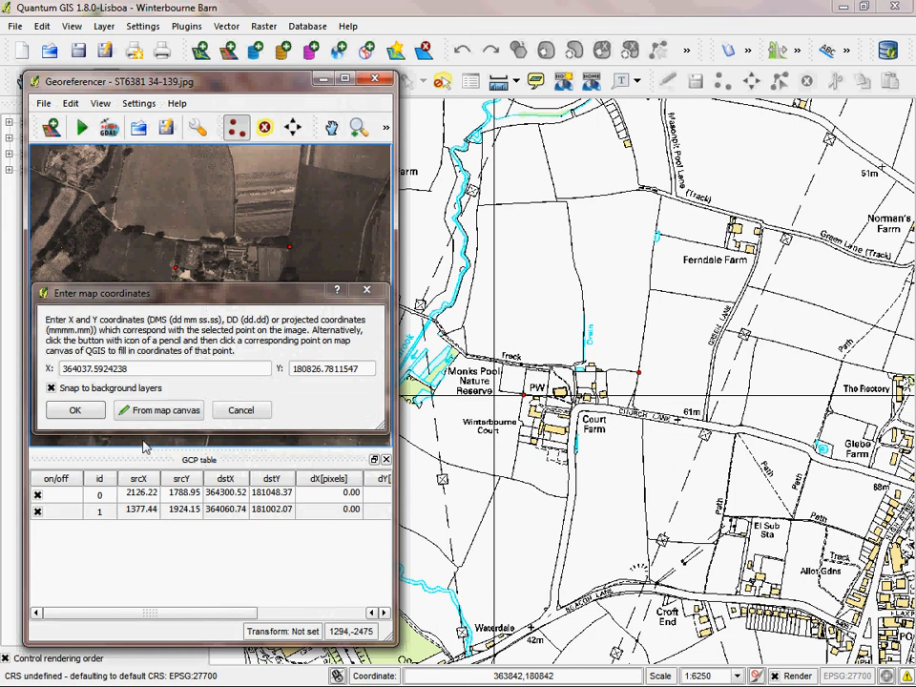
pyautogui.click(75, 410)
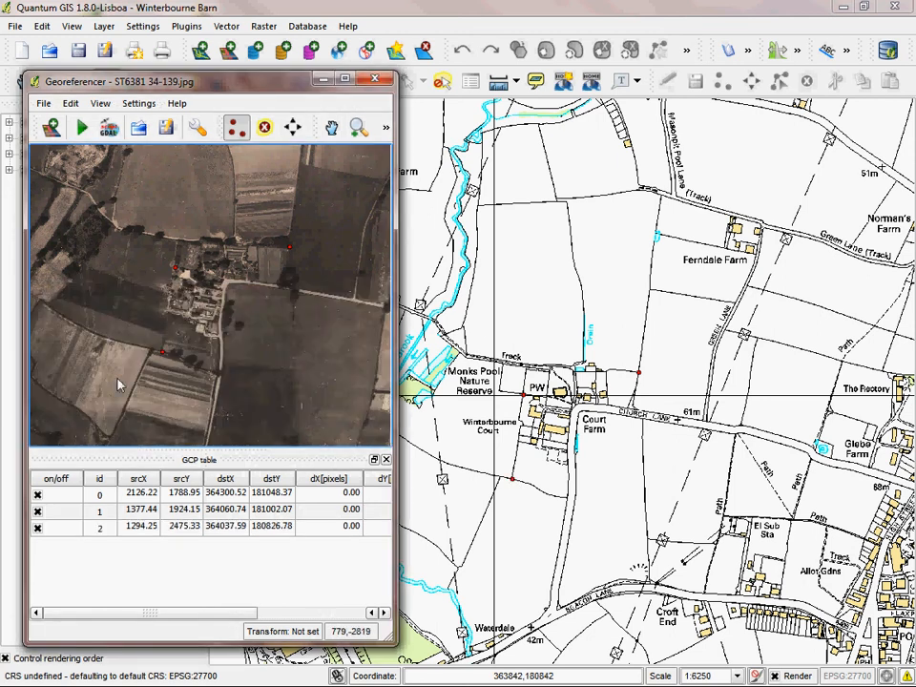
pyautogui.click(175, 270)
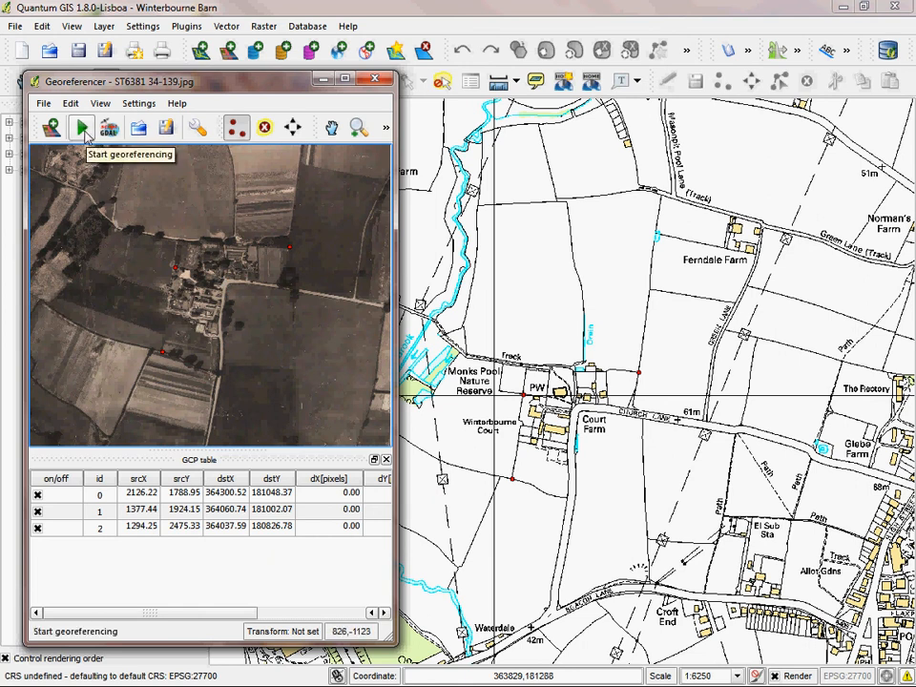
# Step: Set up a Polynomial 1 transformation with Nearest neighbour resampling and EPSG:27700, naming the output GeoTIFF winterbourne ap in the Winterbourne Barn folder
pyautogui.click(84, 132)
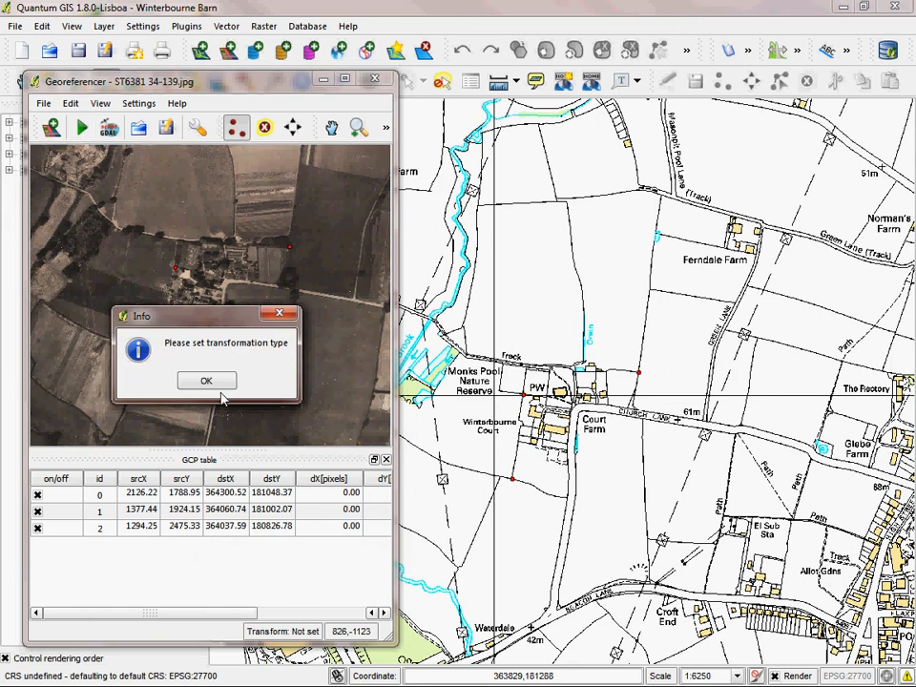
pyautogui.click(218, 381)
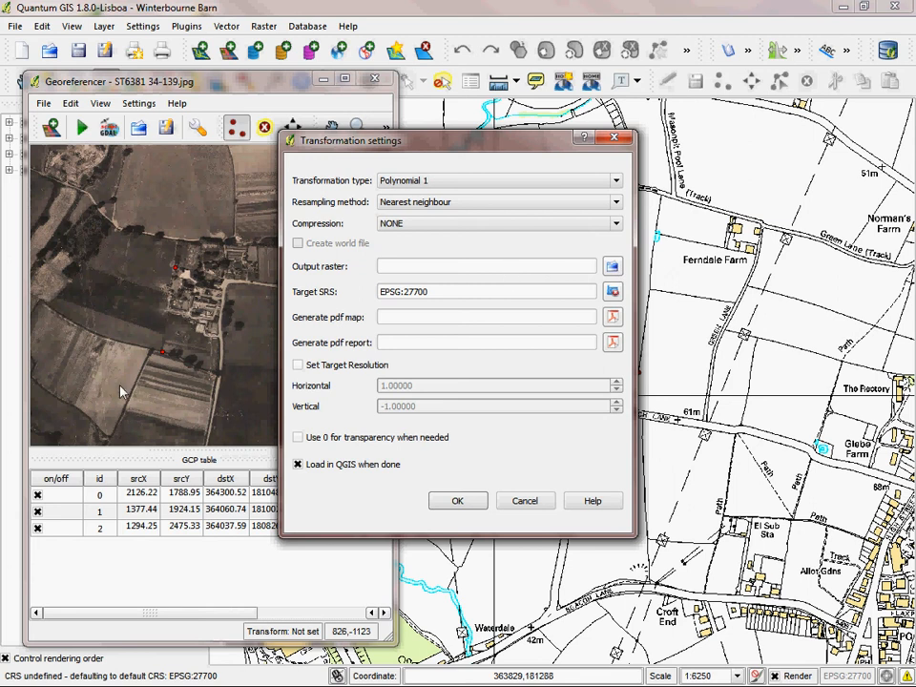
pyautogui.click(611, 266)
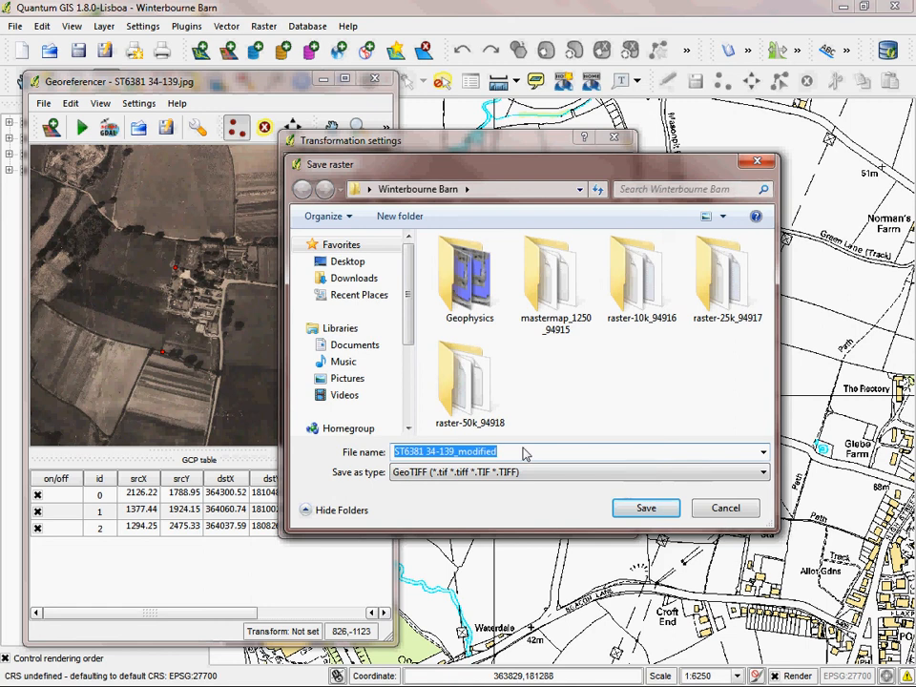
pyautogui.write('winterbourne ')
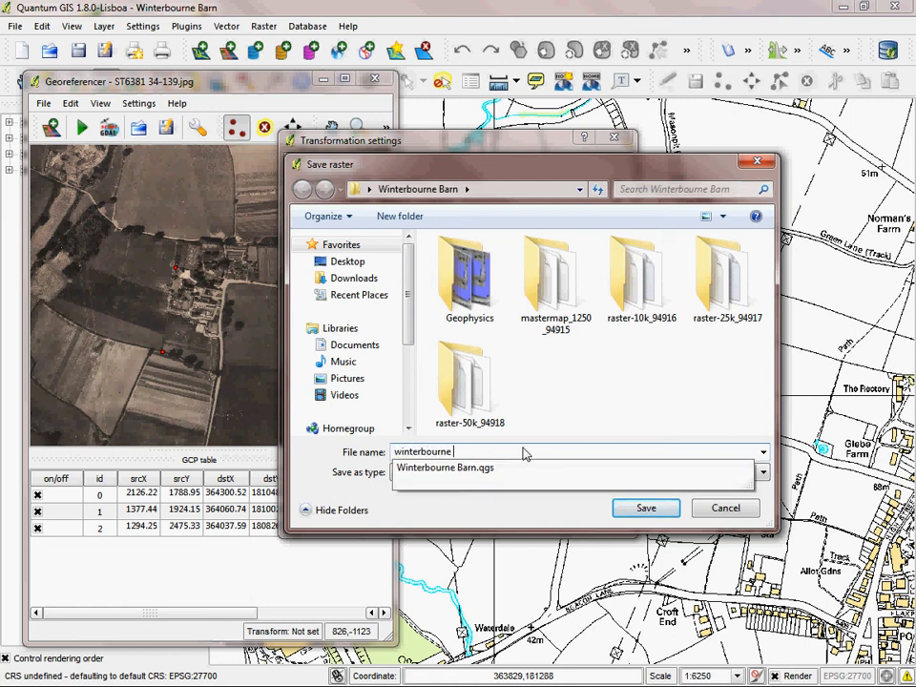
pyautogui.write('ap')
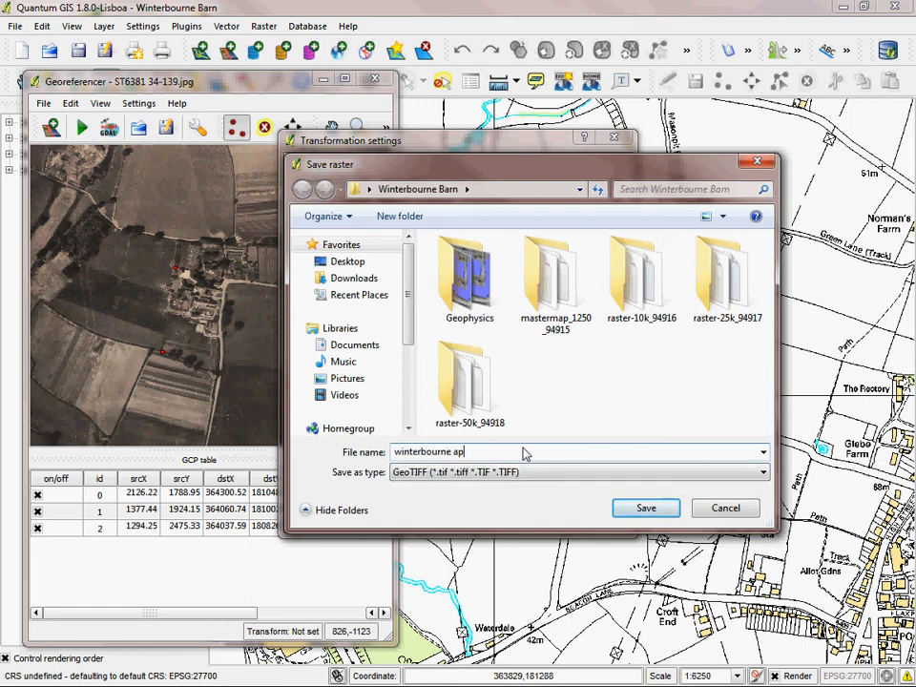
pyautogui.click(646, 513)
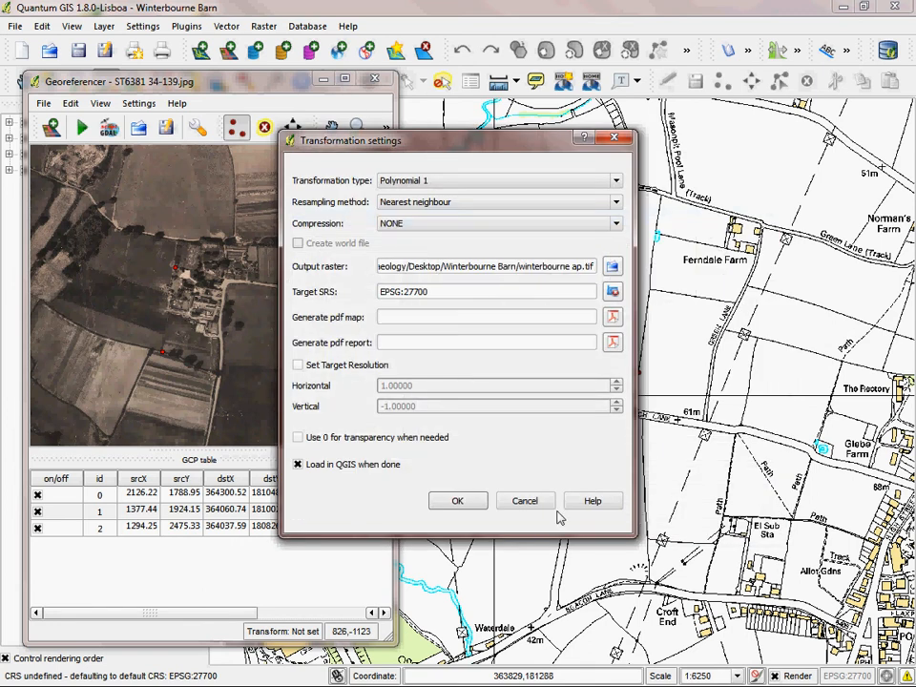
# Step: Run the georeferencing so the photograph loads into the map, and close the Georeferencer, discarding the GCP points
pyautogui.click(470, 504)
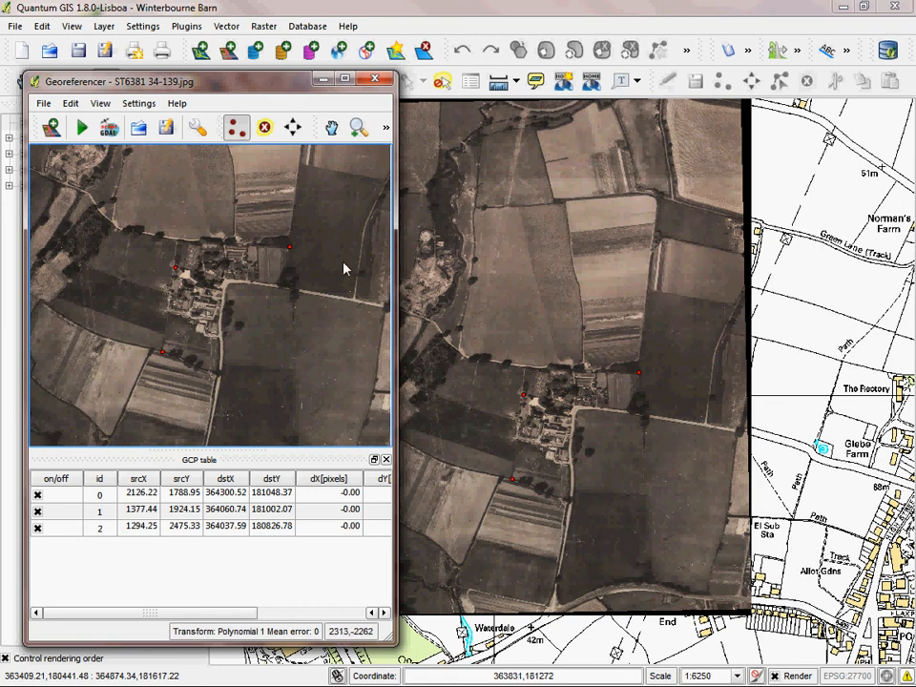
pyautogui.click(375, 79)
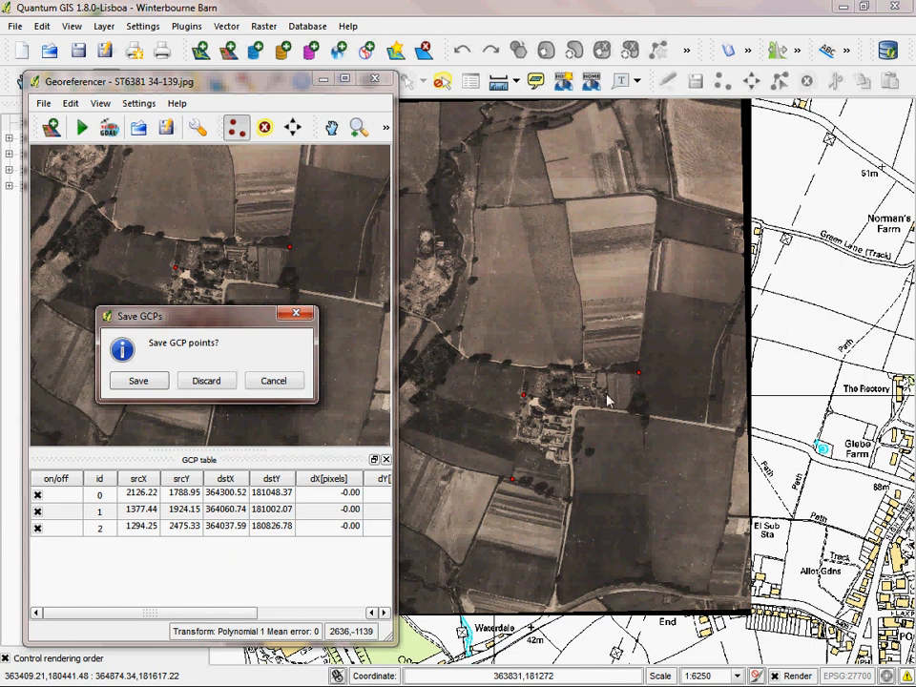
pyautogui.click(219, 384)
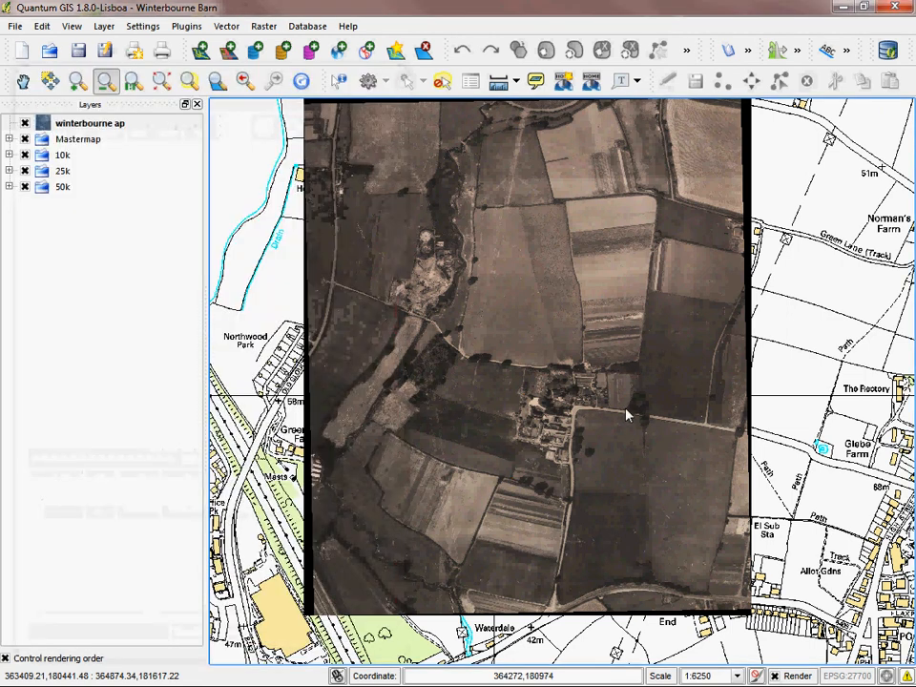
# Step: Switch the winterbourne ap layer off and on repeatedly to compare the photograph's alignment with the 10k map
pyautogui.click(25, 125)
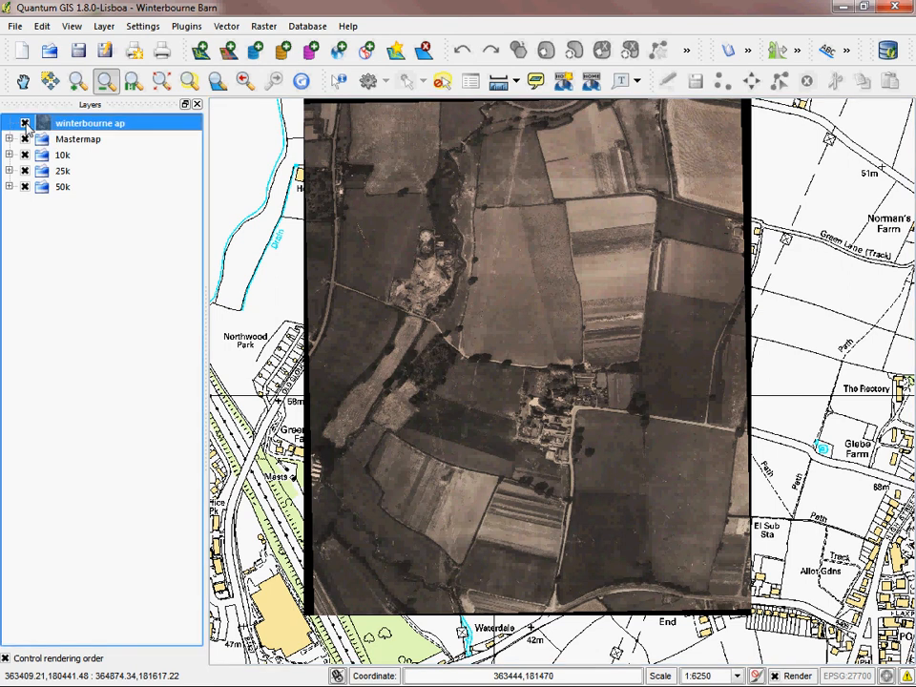
pyautogui.click(25, 123)
pyautogui.click(25, 123)
pyautogui.click(24, 123)
pyautogui.click(25, 123)
pyautogui.click(25, 123)
pyautogui.click(24, 123)
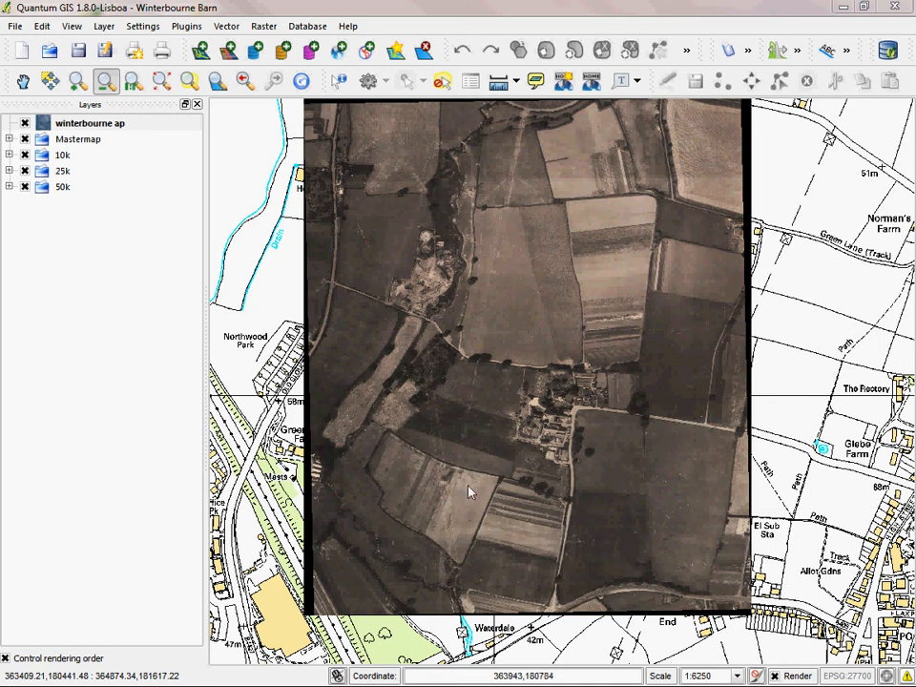
# Step: Magnify the photograph around Court Farm and hide the winterbourne ap layer to compare it with the Mastermap detail at about 1:887
pyautogui.click(78, 81)
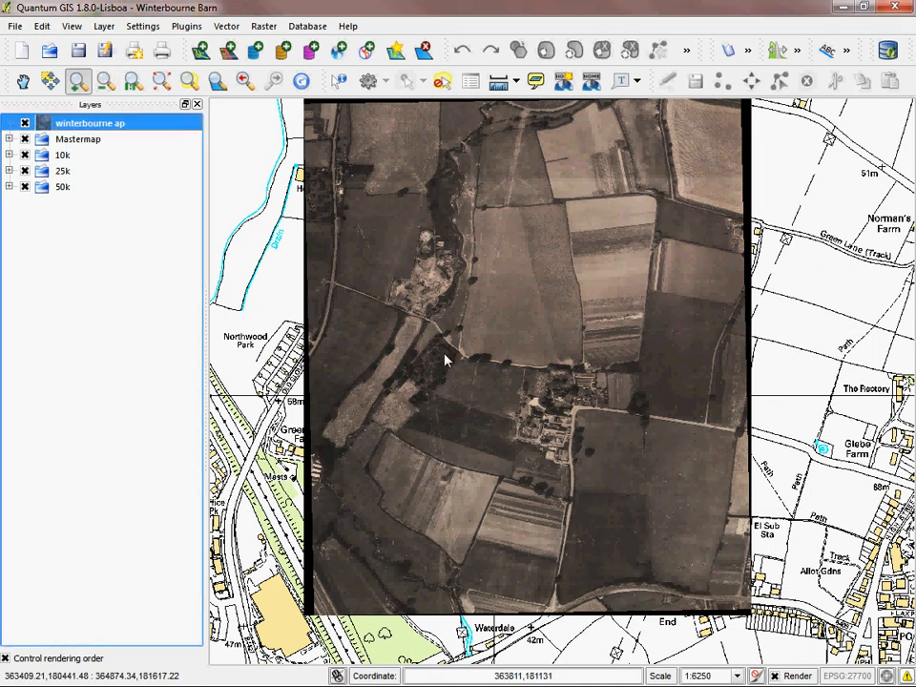
pyautogui.moveTo(446, 308); pyautogui.dragTo(667, 516)
pyautogui.moveTo(339, 225); pyautogui.dragTo(759, 626)
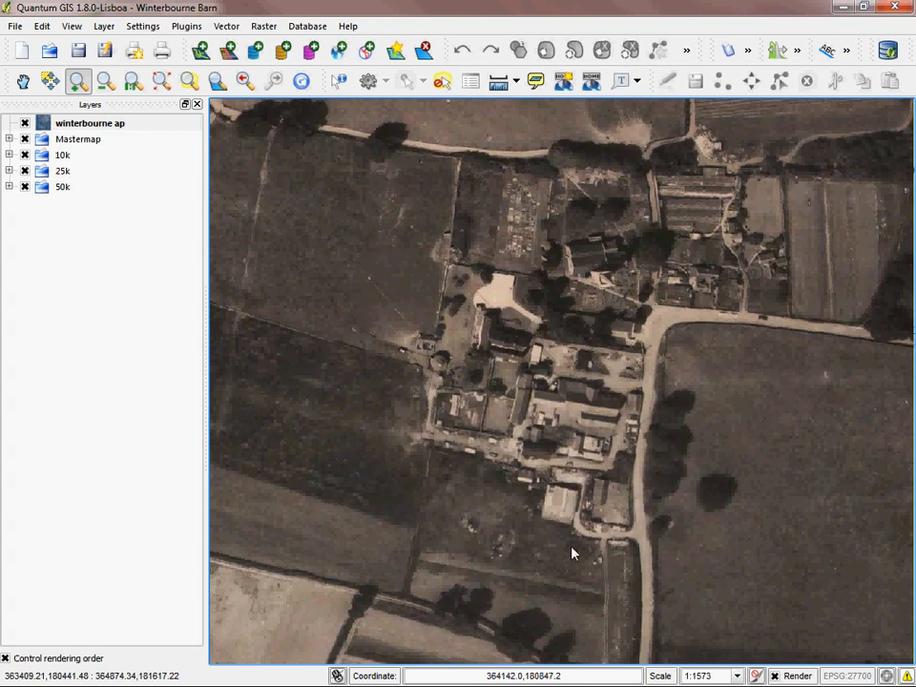
pyautogui.click(25, 124)
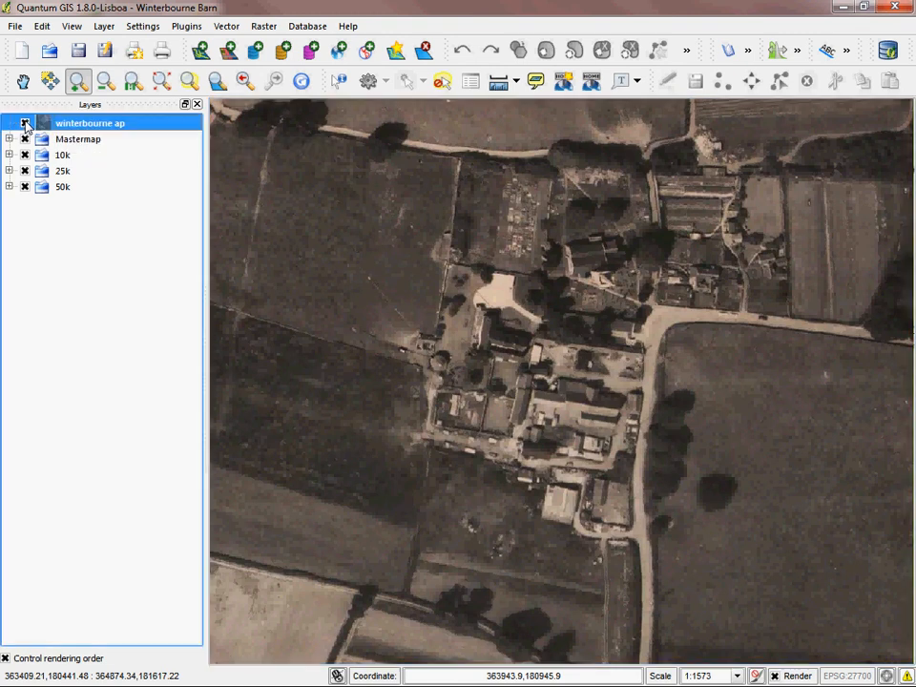
pyautogui.moveTo(370, 226); pyautogui.dragTo(739, 547)
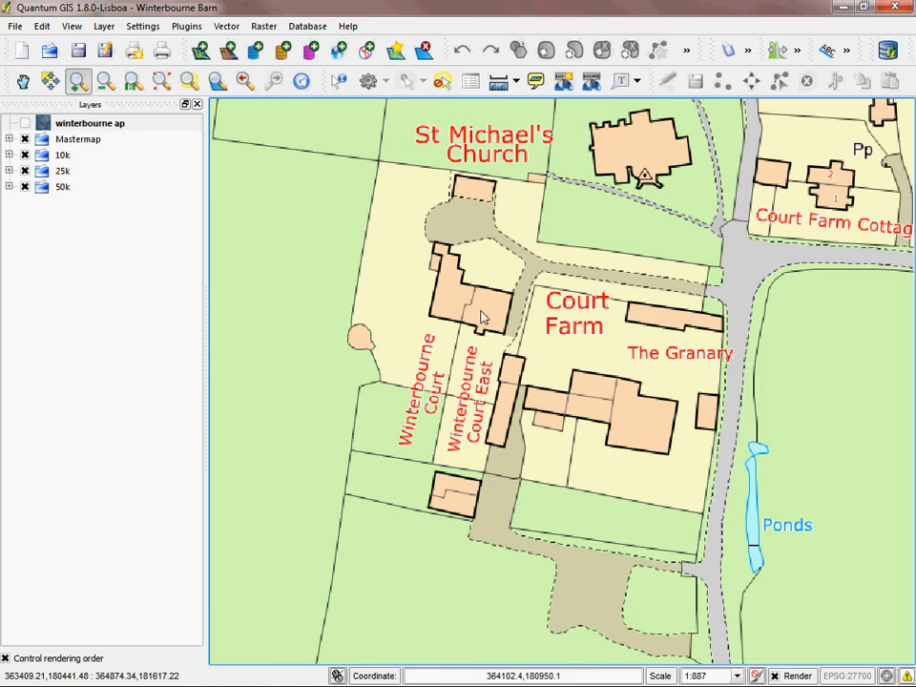
# Step: Reopen the Georeferencer and load the geophysics image WNTBRN.jpg from the Geophysics folder in Winterbourne Barn
pyautogui.click(264, 27)
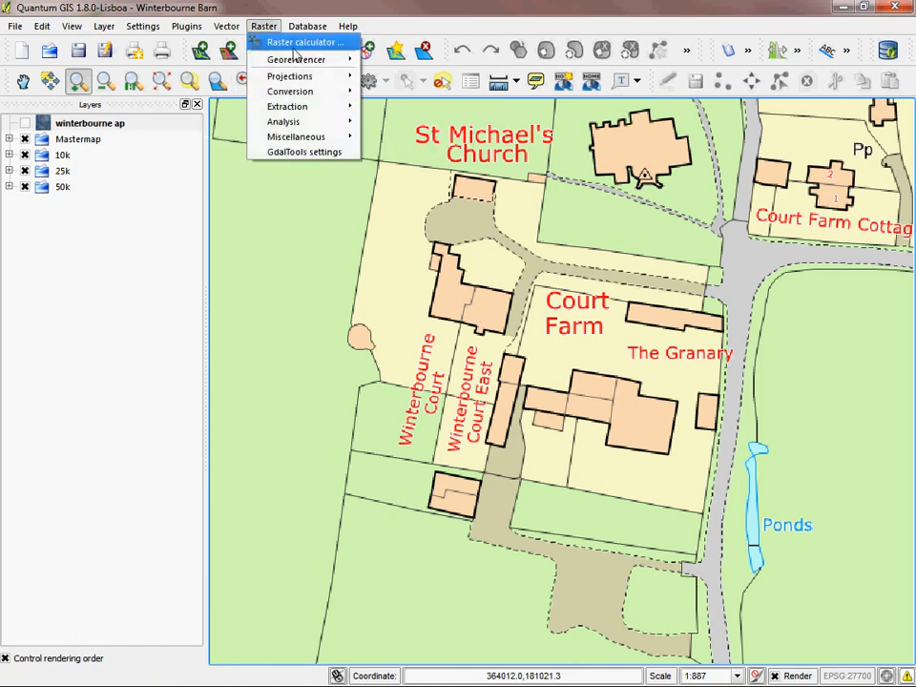
pyautogui.moveTo(286, 59)
pyautogui.click(399, 61)
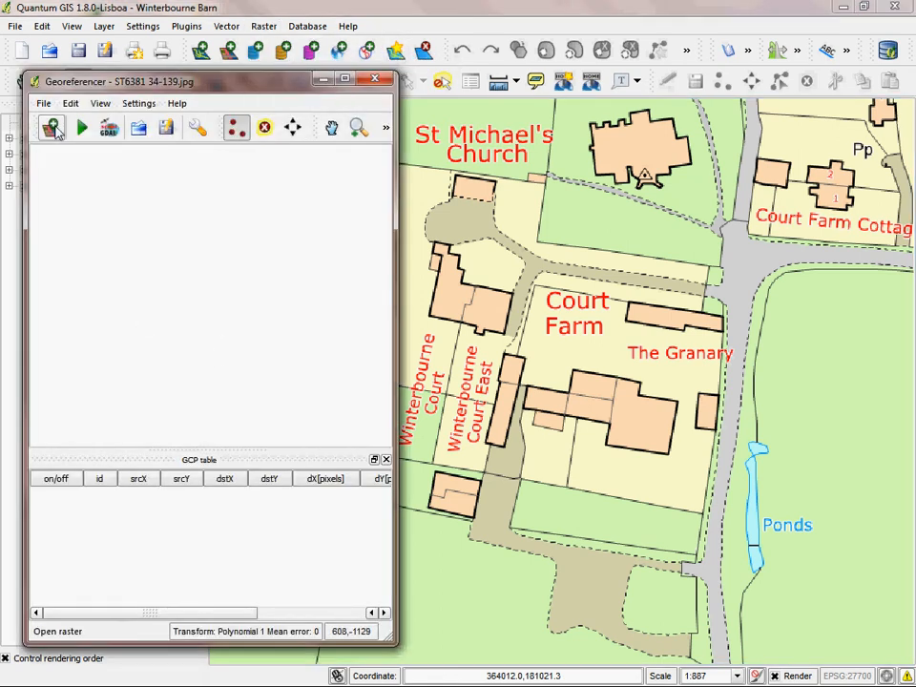
pyautogui.click(53, 128)
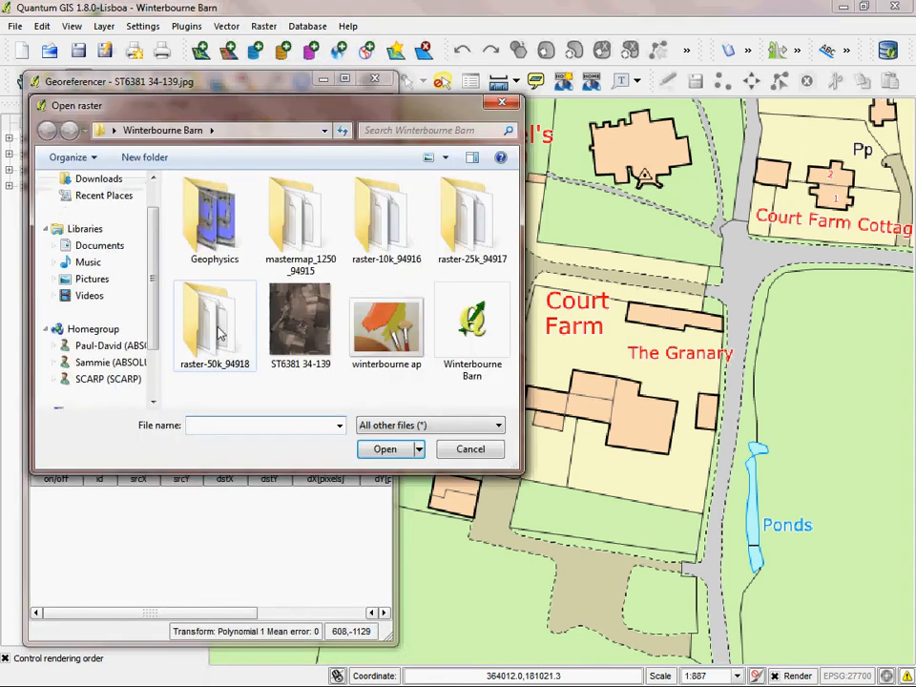
pyautogui.doubleClick(212, 224)
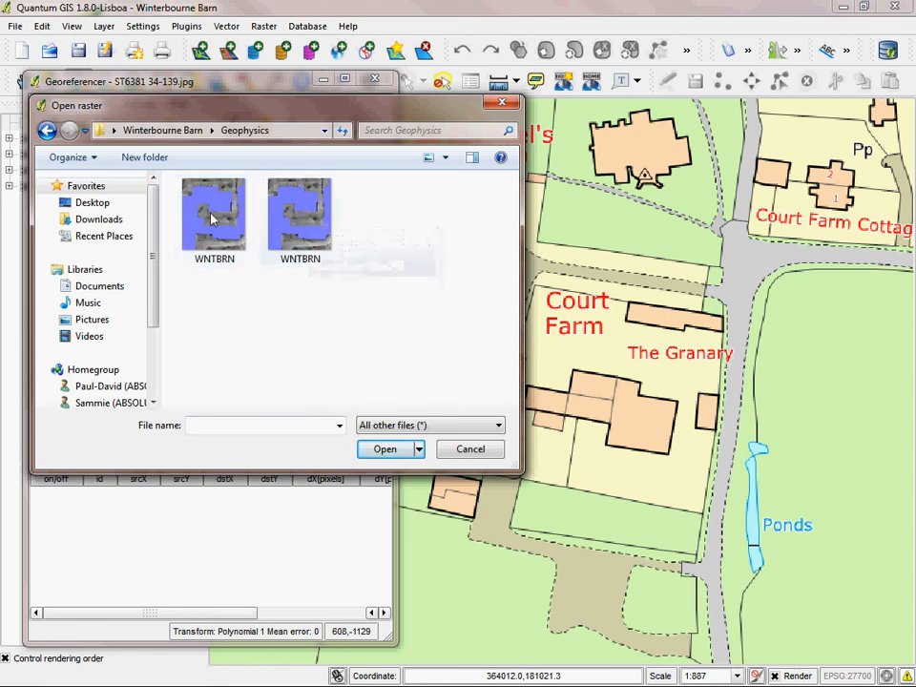
pyautogui.doubleClick(310, 209)
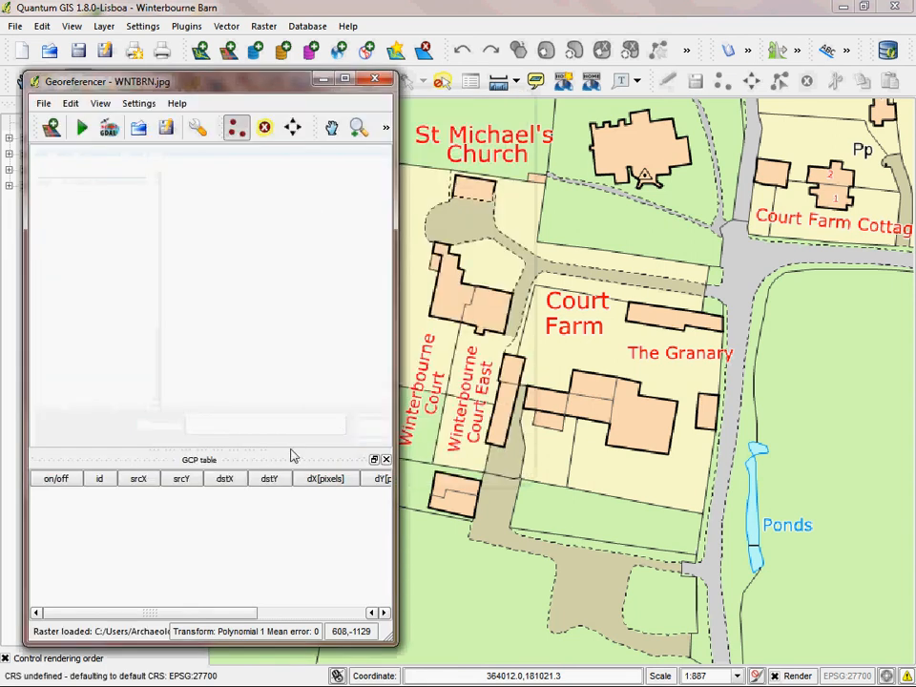
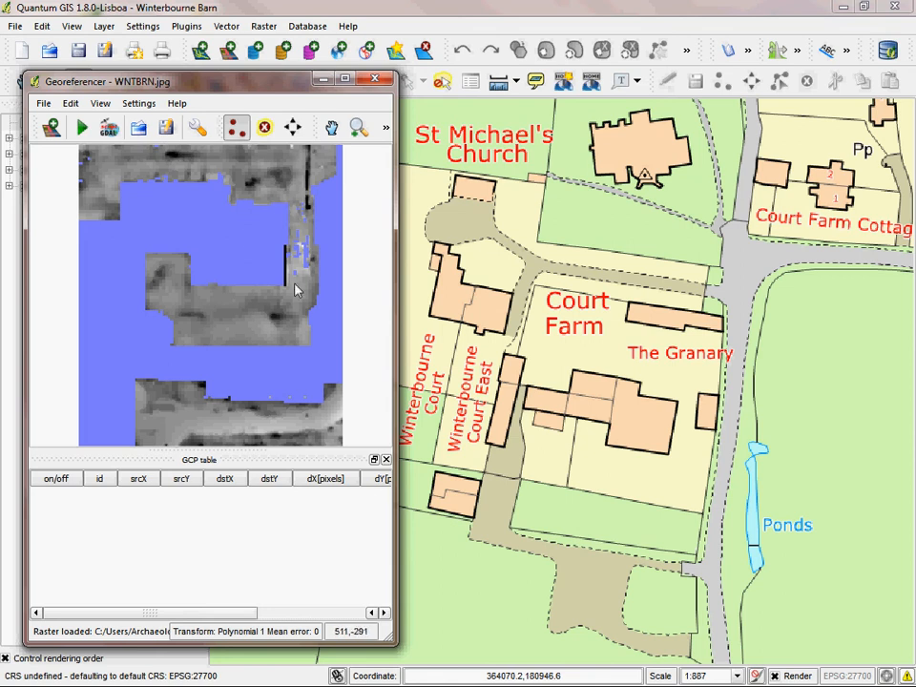
# Step: Add a ground control point matching the northeast corner of the central blue block to the northeast corner of Court Farm's large barn on the map
pyautogui.click(238, 134)
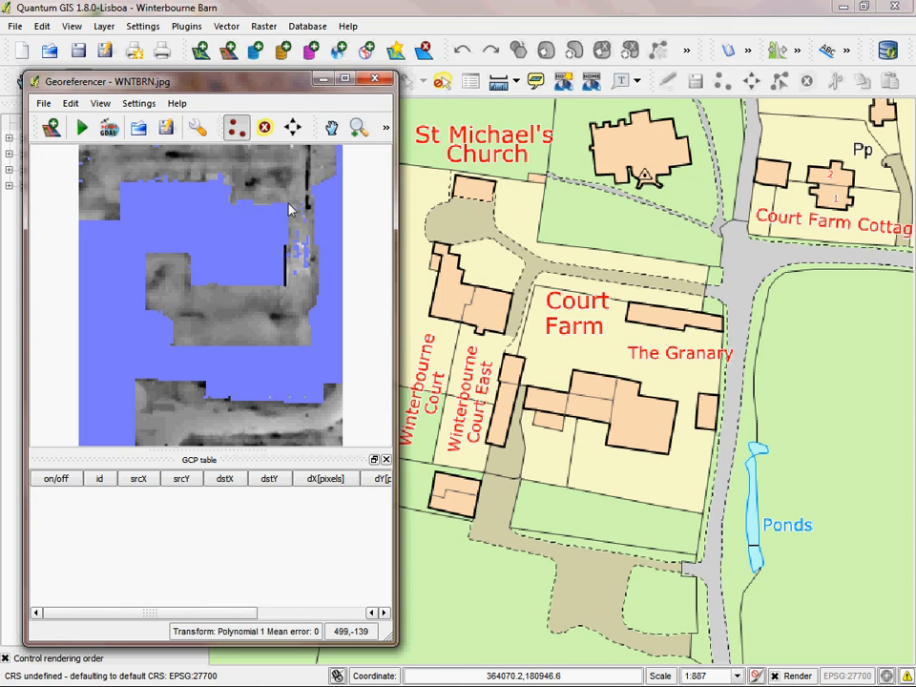
pyautogui.click(219, 156)
pyautogui.click(182, 410)
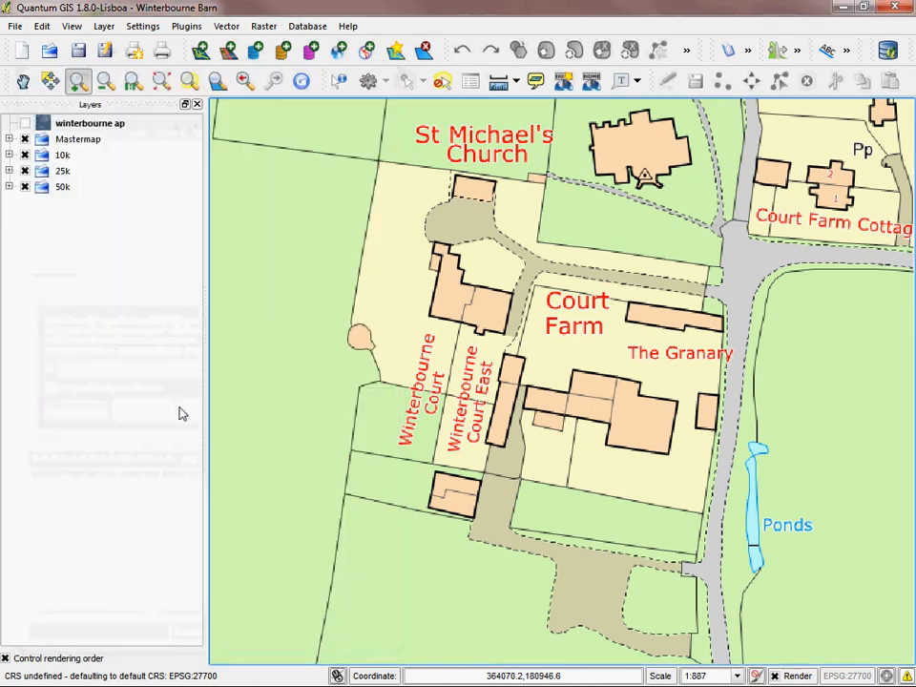
pyautogui.click(678, 408)
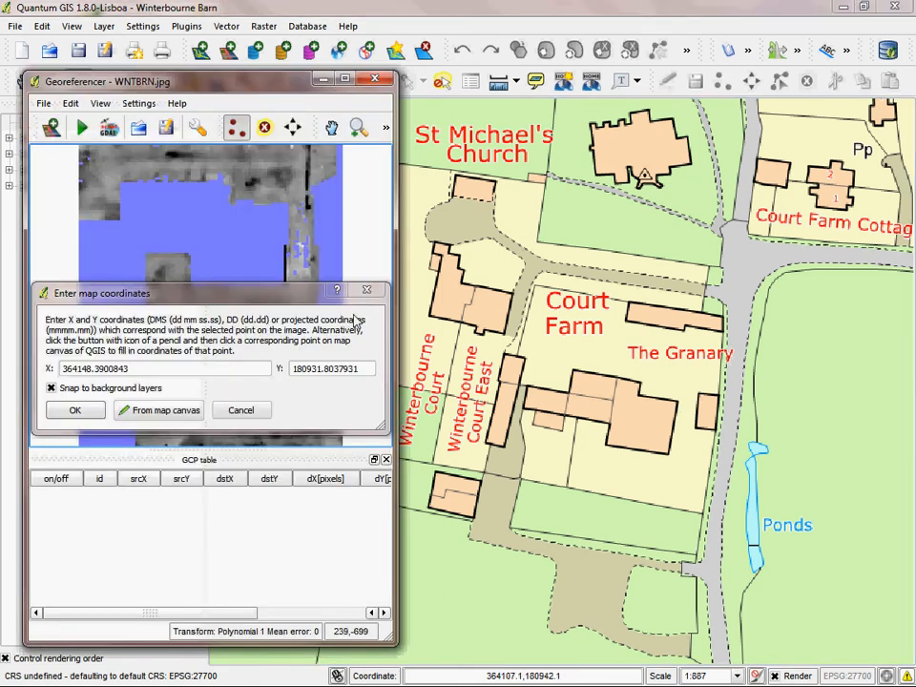
pyautogui.click(75, 412)
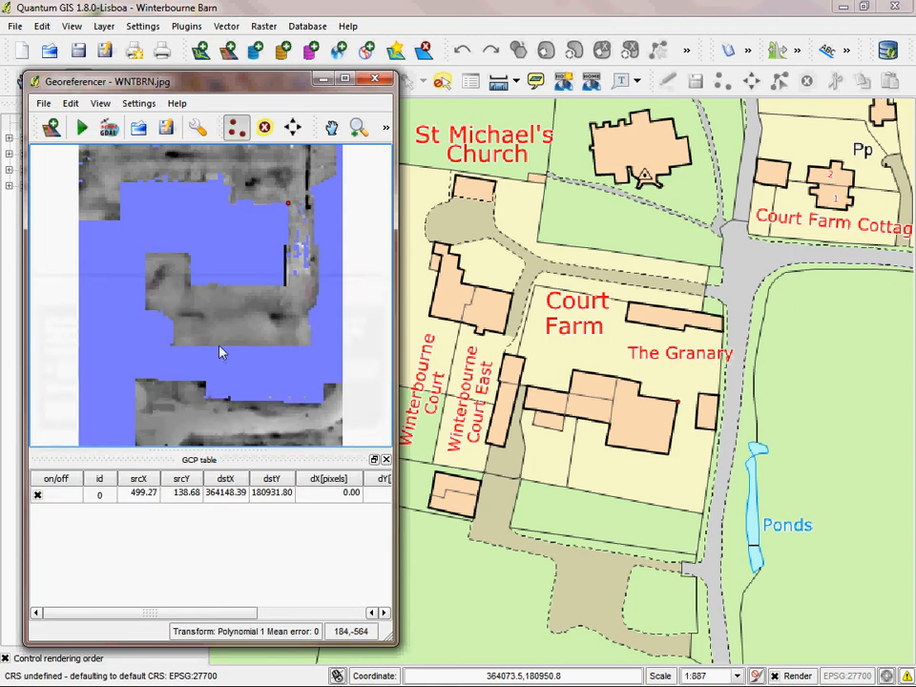
# Step: Add a ground control point matching the block's southeast corner, at the black line's lower end, to the barn's southeast corner
pyautogui.click(289, 289)
pyautogui.click(133, 410)
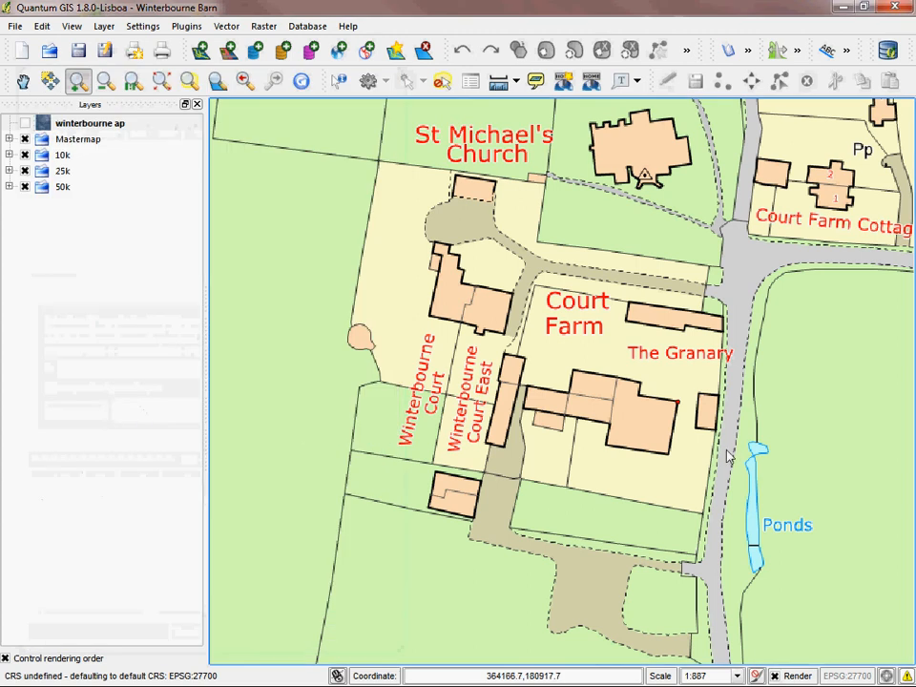
pyautogui.click(670, 463)
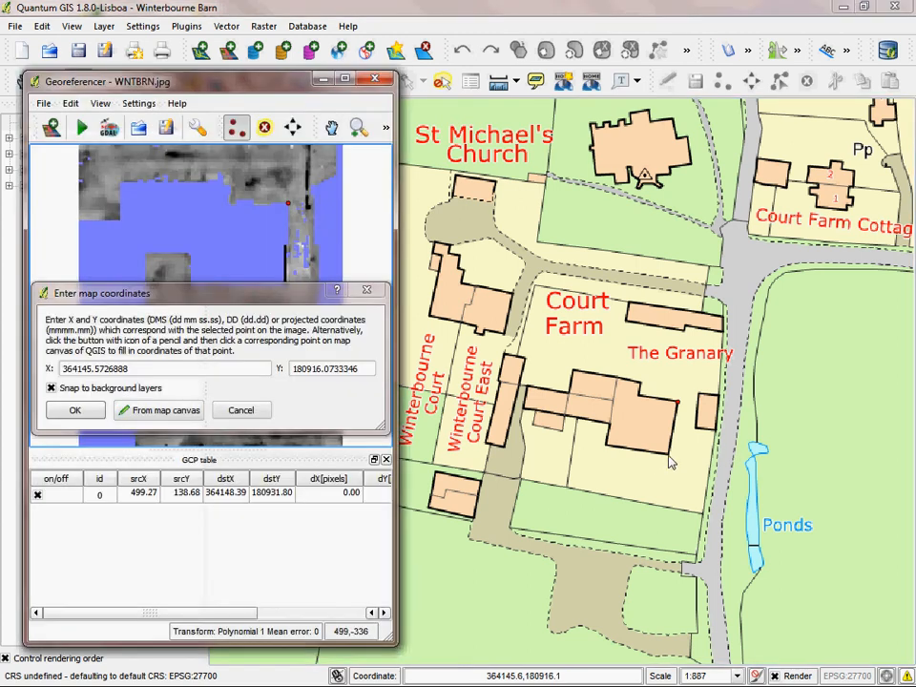
pyautogui.click(74, 410)
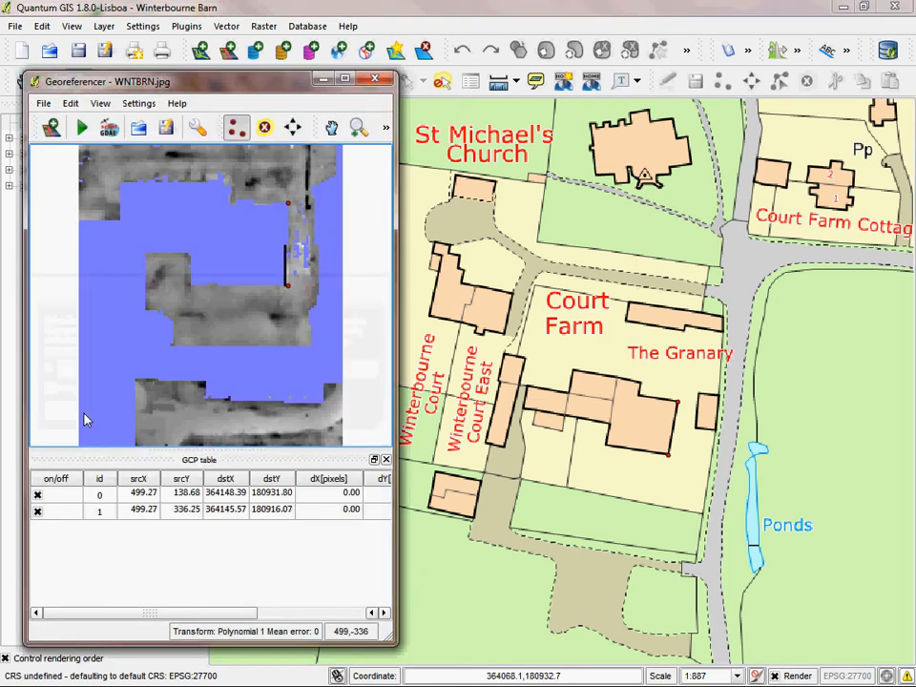
# Step: Add a ground control point matching the inner corner at the block's southwest to the southwest corner of the large barn
pyautogui.click(192, 290)
pyautogui.click(143, 408)
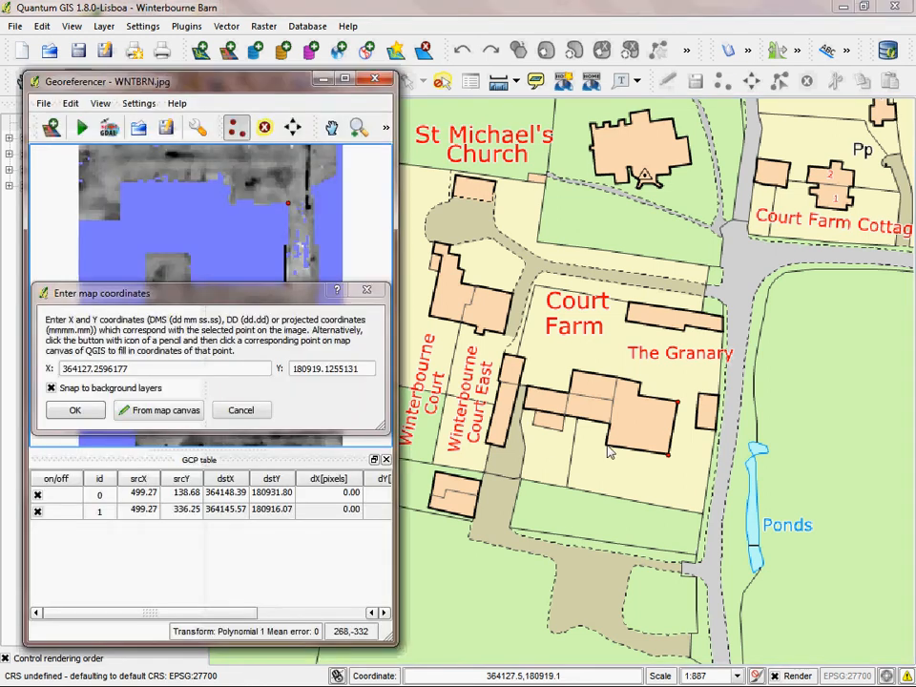
pyautogui.click(612, 453)
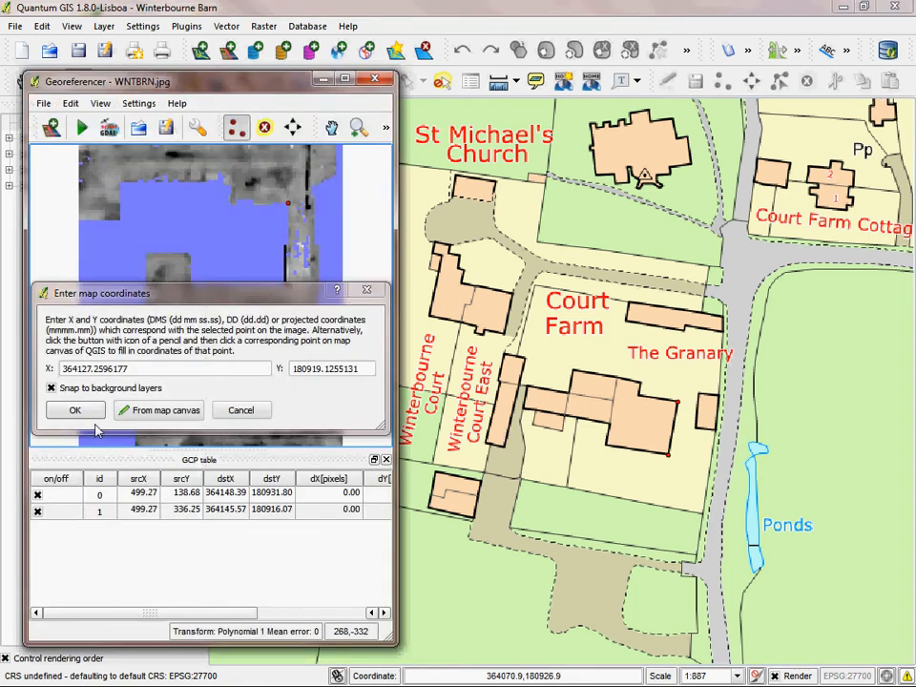
pyautogui.click(82, 414)
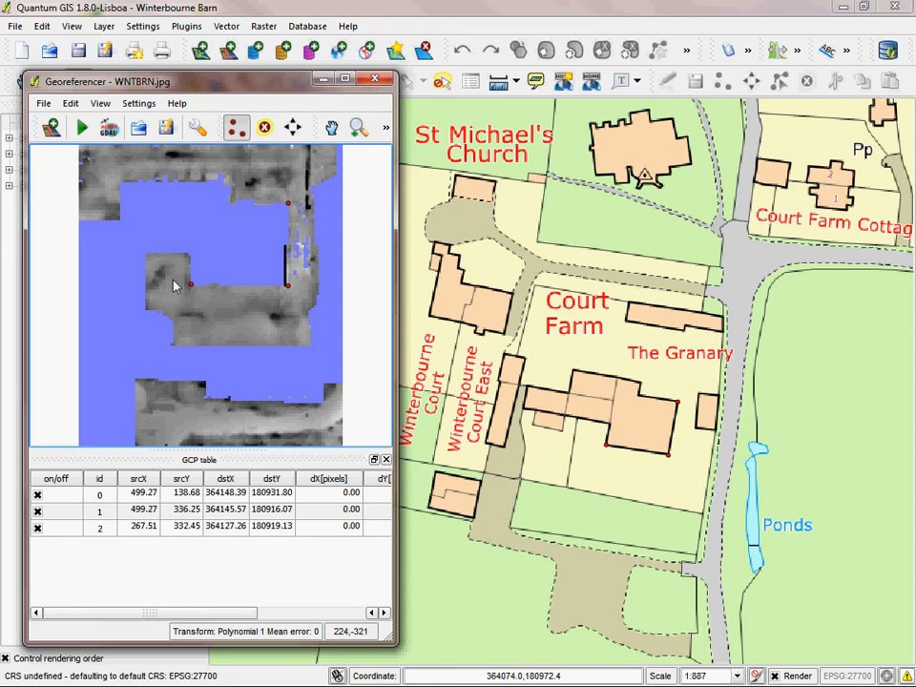
# Step: Start georeferencing and set the output raster to a GeoTIFF named winterbourne geophysics in the Geophysics folder
pyautogui.click(82, 127)
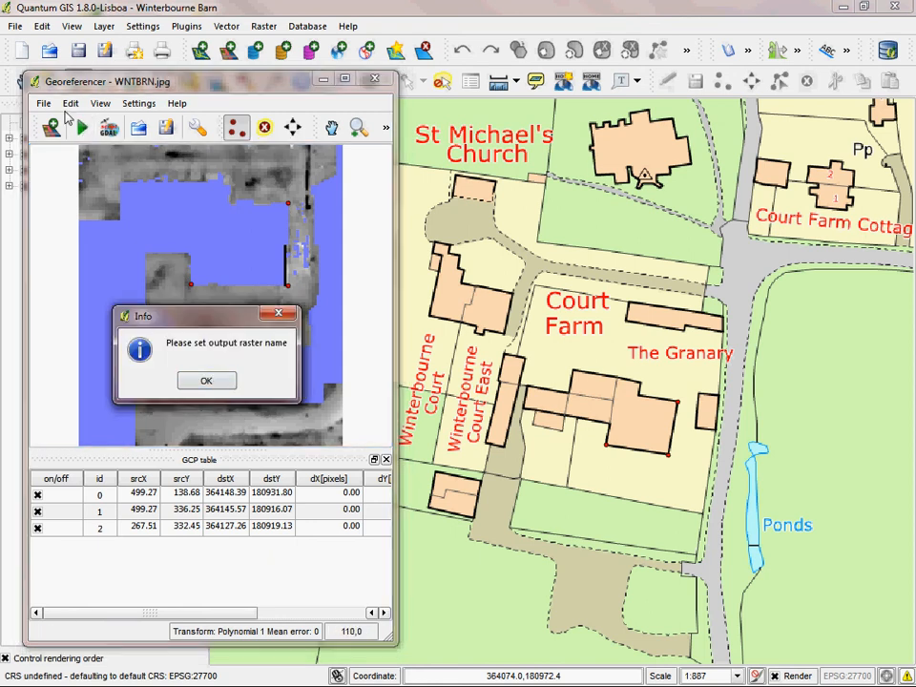
pyautogui.click(206, 382)
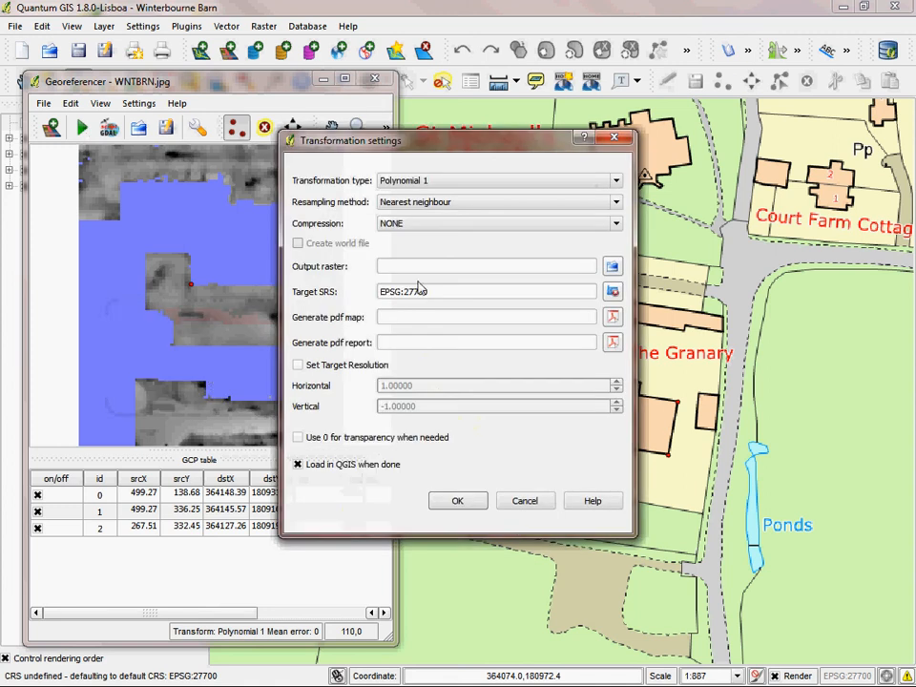
pyautogui.click(611, 268)
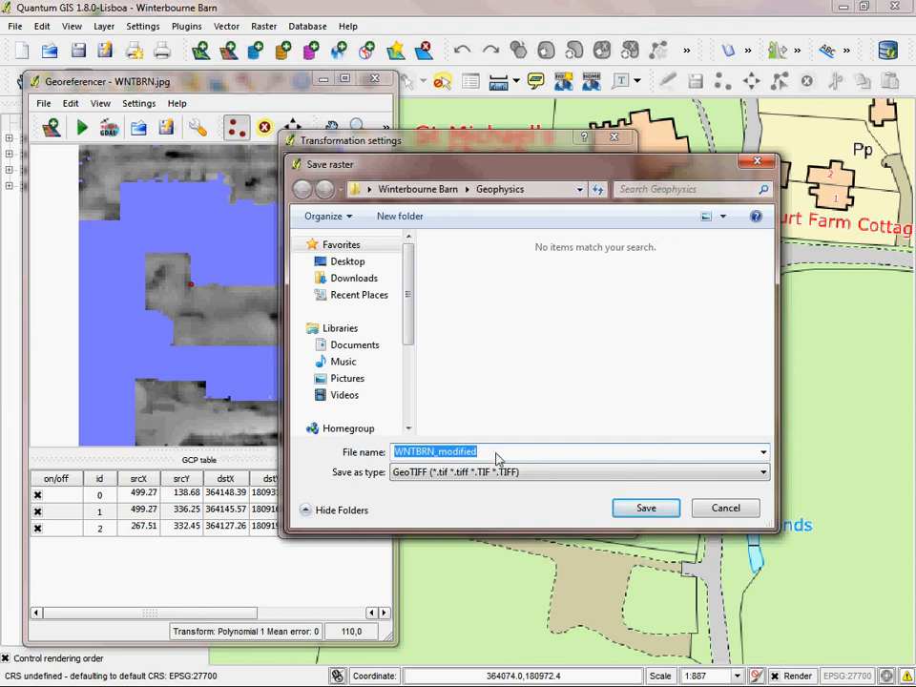
pyautogui.write('winterbounr')
pyautogui.press('BackSpace')
pyautogui.write('ne geophysics')
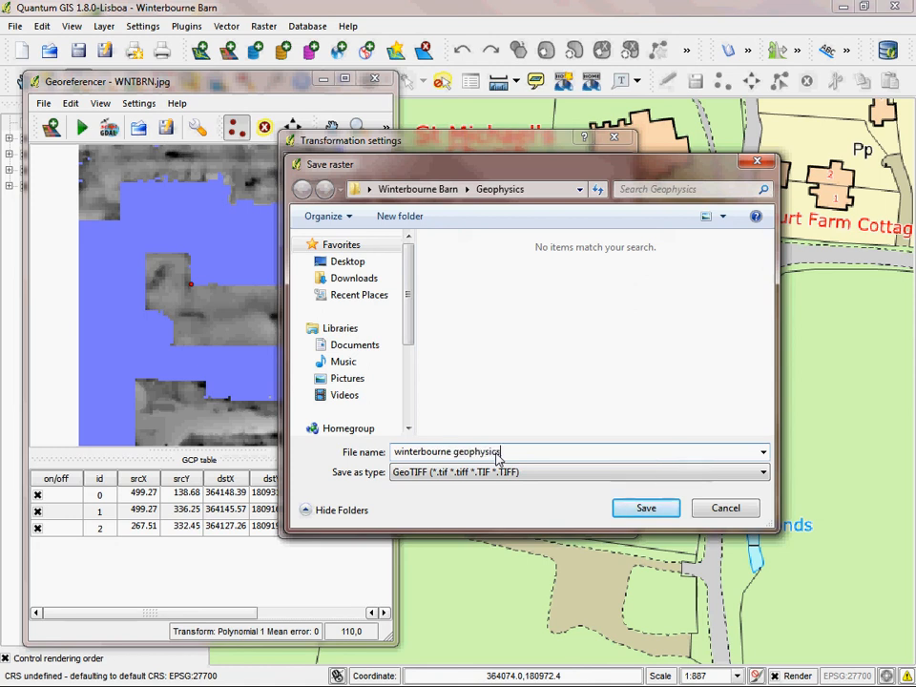
pyautogui.click(648, 507)
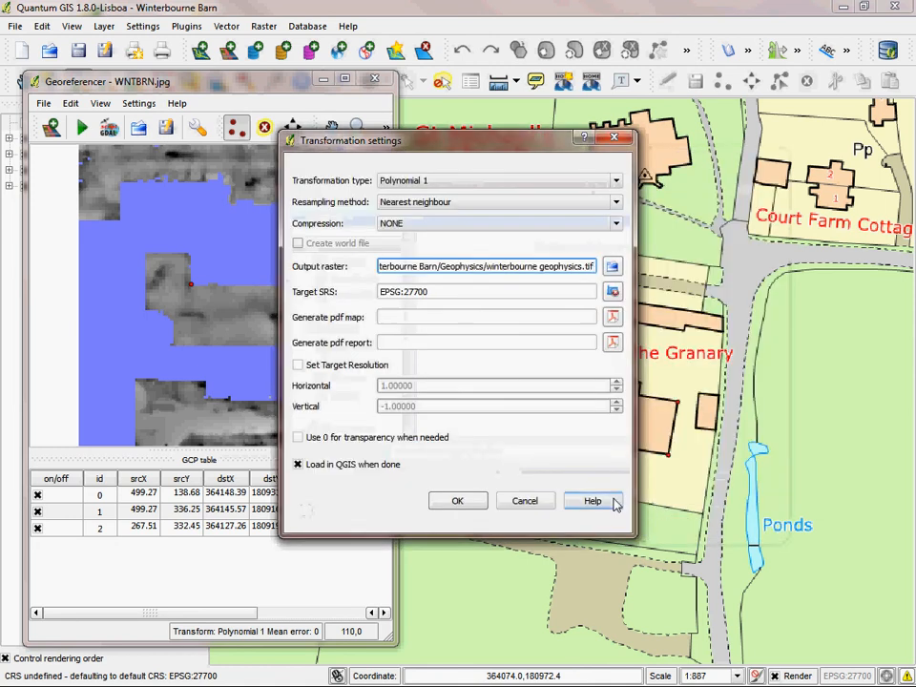
# Step: Accept the transformation settings so the geophysics image loads into the map, and close the Georeferencer, discarding the GCP points
pyautogui.click(467, 503)
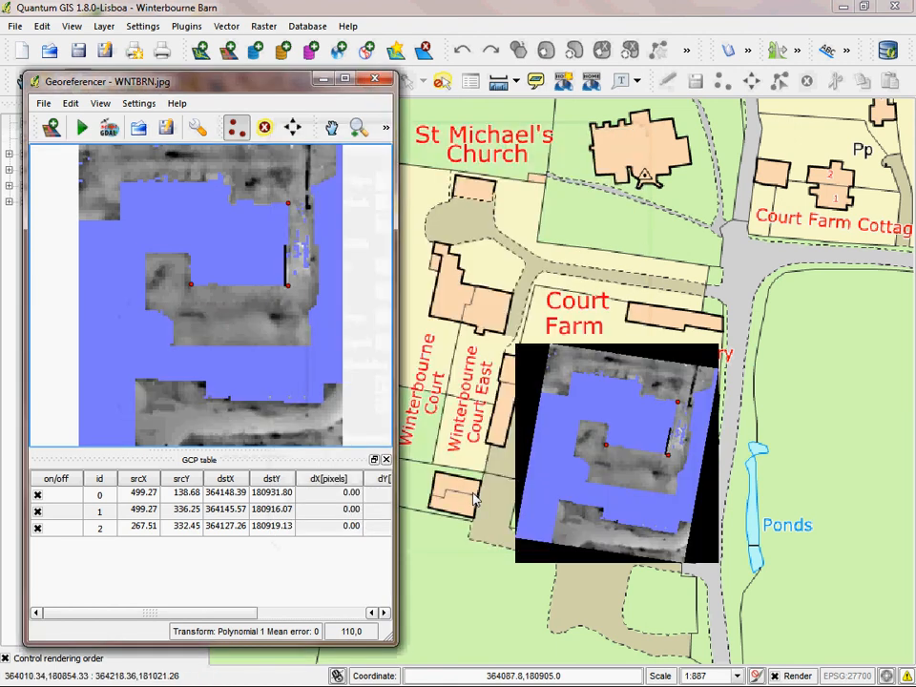
pyautogui.click(377, 80)
pyautogui.click(213, 381)
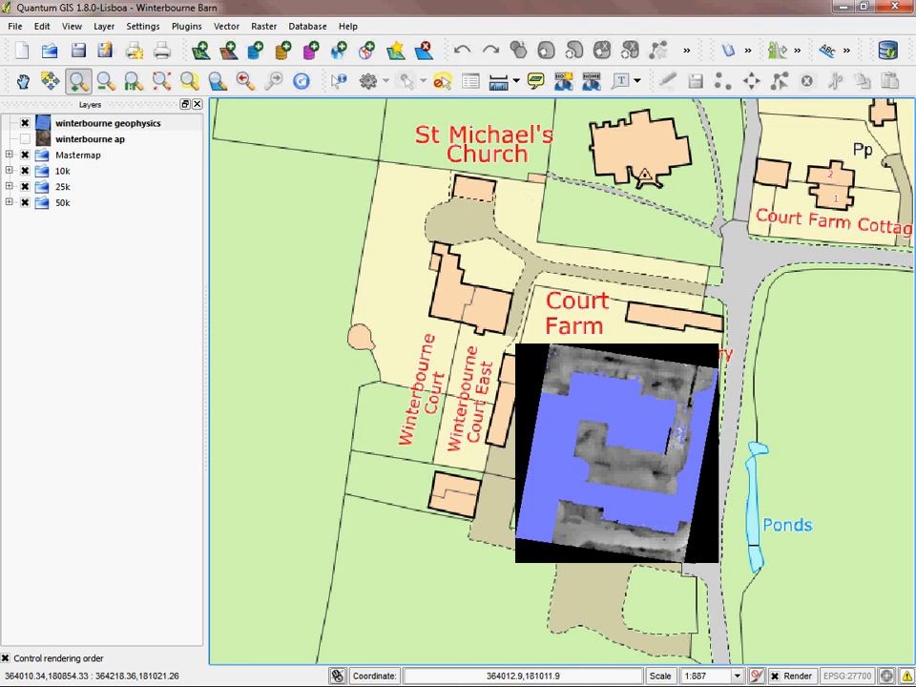
# Step: Show the winterbourne ap layer and toggle winterbourne geophysics on and off over it for comparison, leaving the geophysics hidden
pyautogui.click(24, 138)
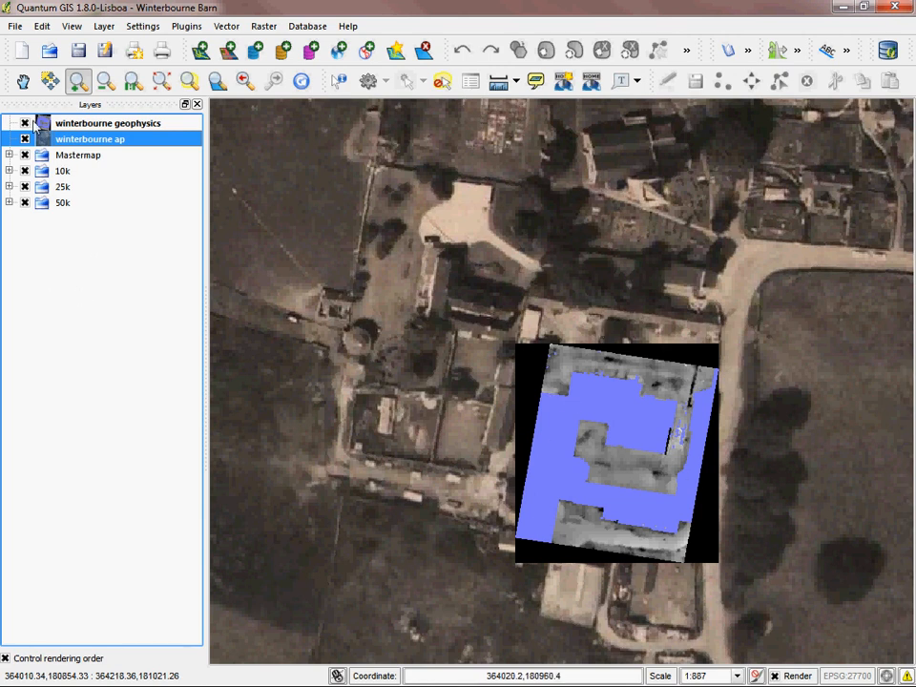
pyautogui.click(42, 123)
pyautogui.press('space')
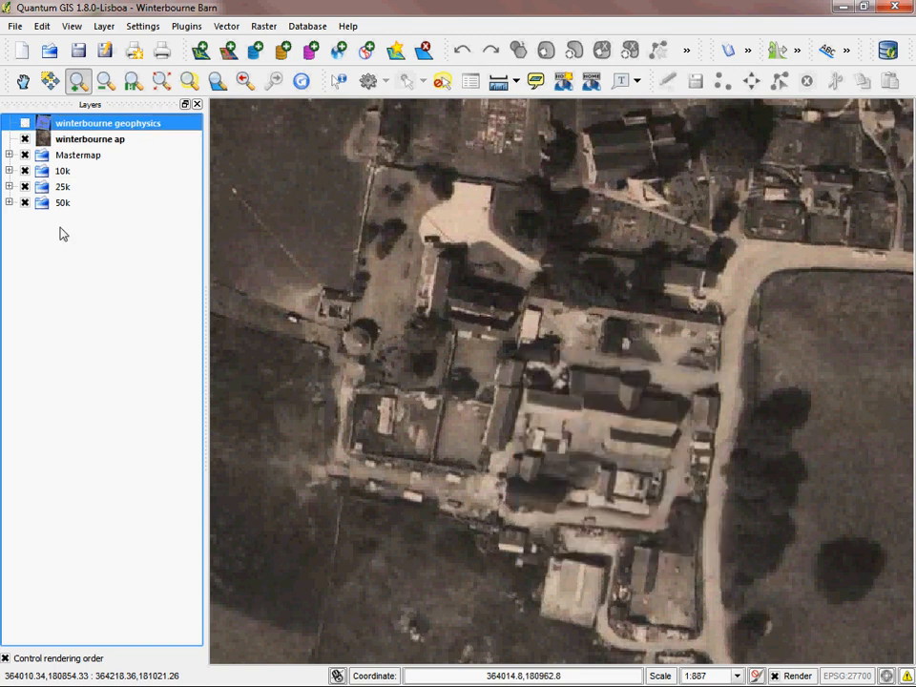
pyautogui.click(26, 124)
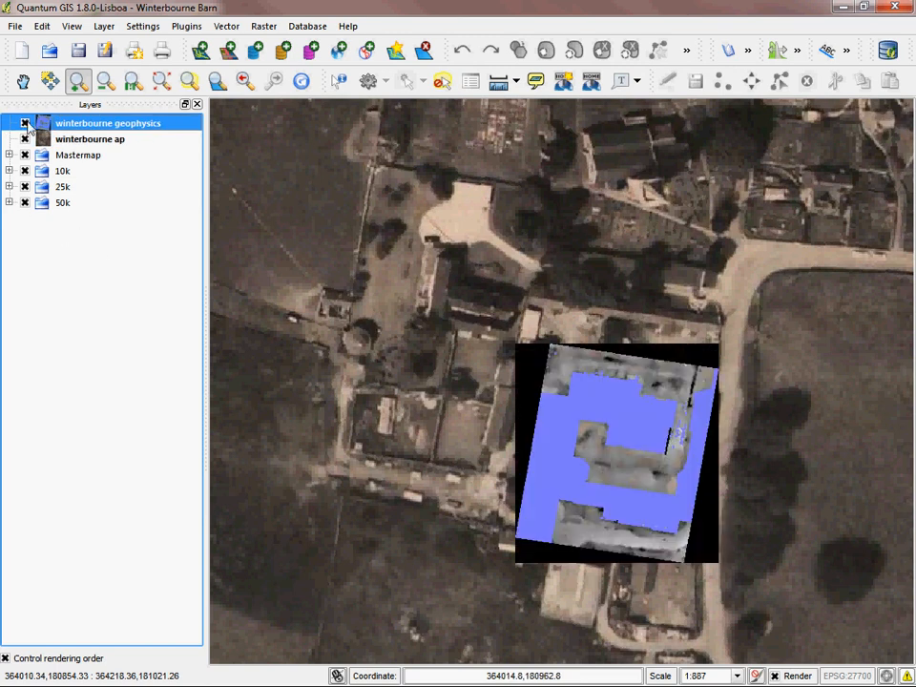
pyautogui.click(26, 123)
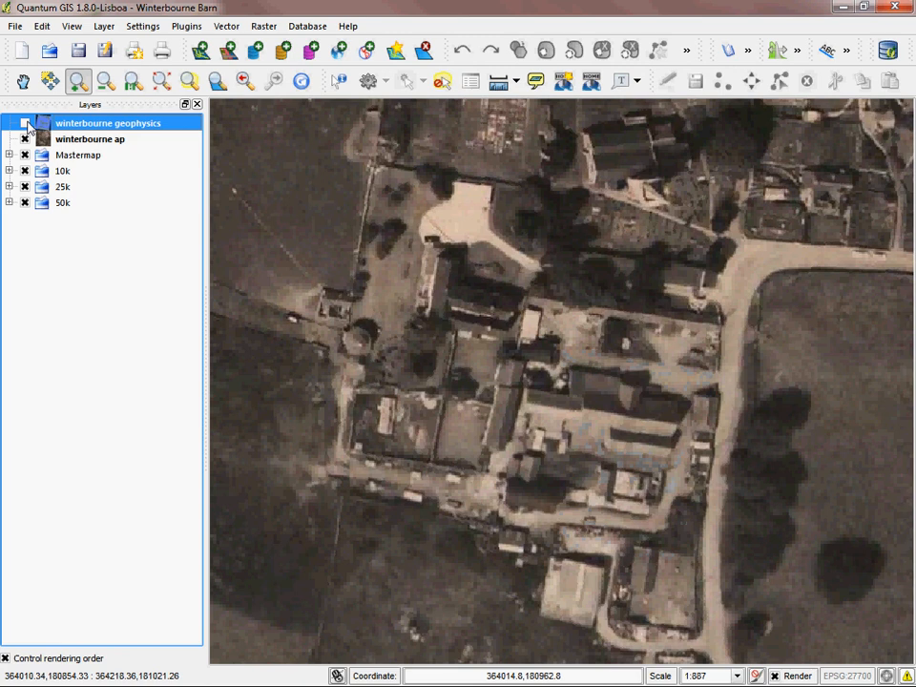
pyautogui.click(26, 124)
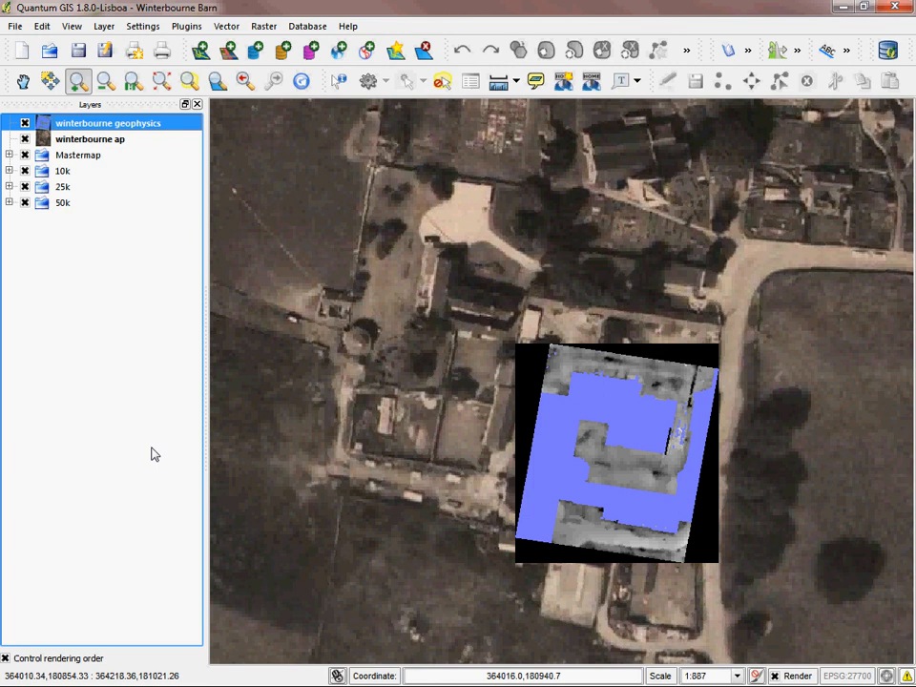
pyautogui.click(26, 123)
# Step: Set the global transparency of the winterbourne ap layer to 40% so the underlying map shows through the photograph
pyautogui.click(107, 85)
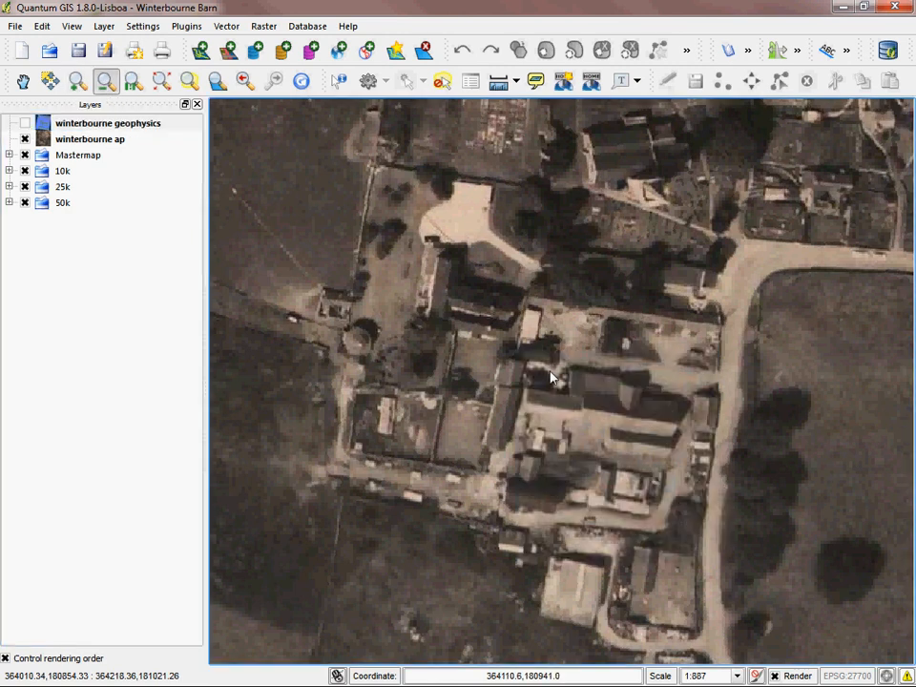
pyautogui.click(550, 377)
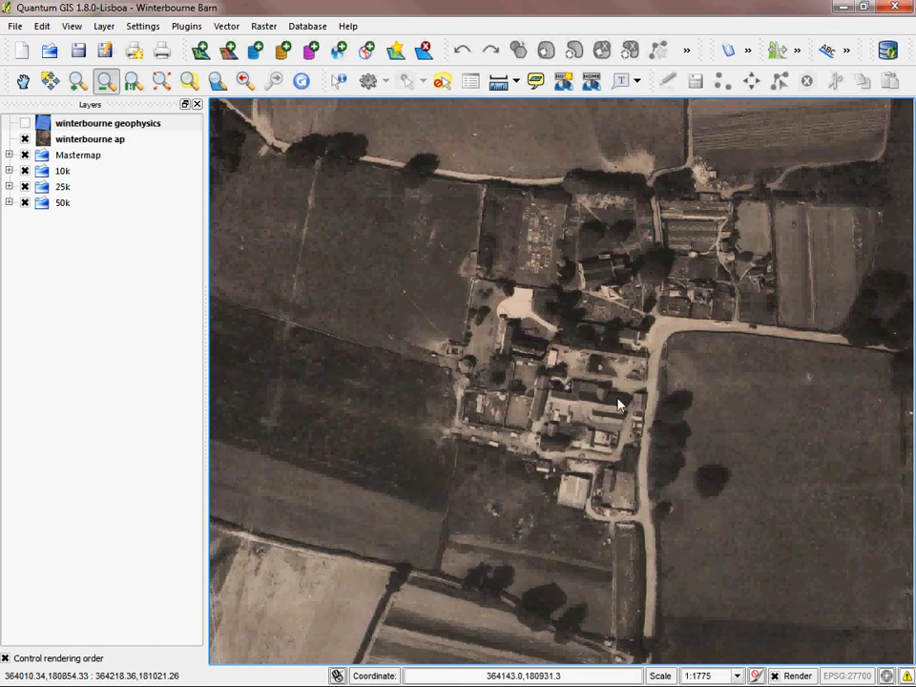
pyautogui.click(715, 407)
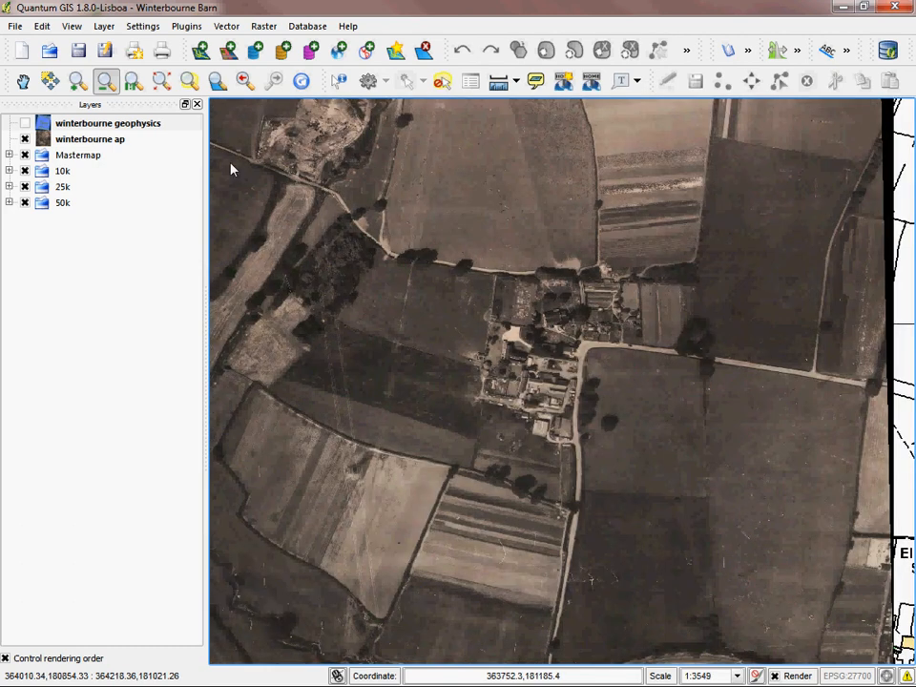
pyautogui.click(78, 81)
pyautogui.moveTo(345, 212); pyautogui.dragTo(746, 515)
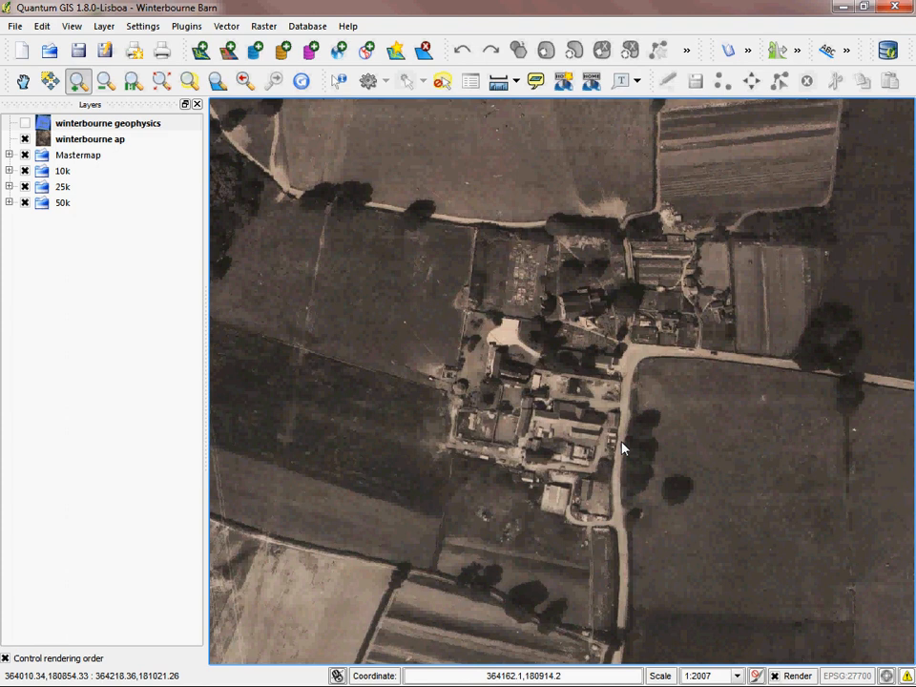
pyautogui.click(127, 282)
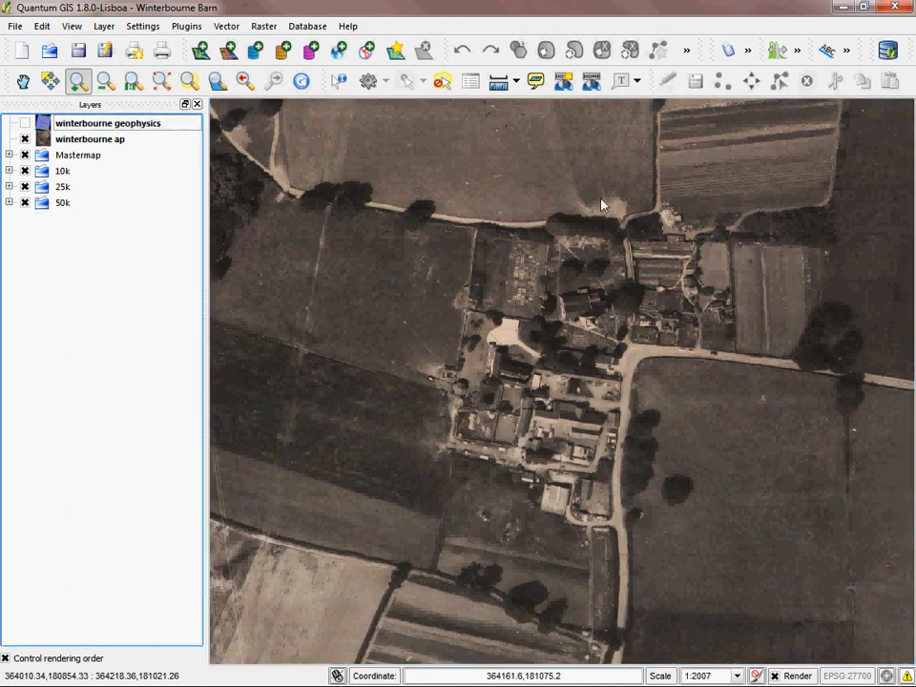
pyautogui.click(100, 141)
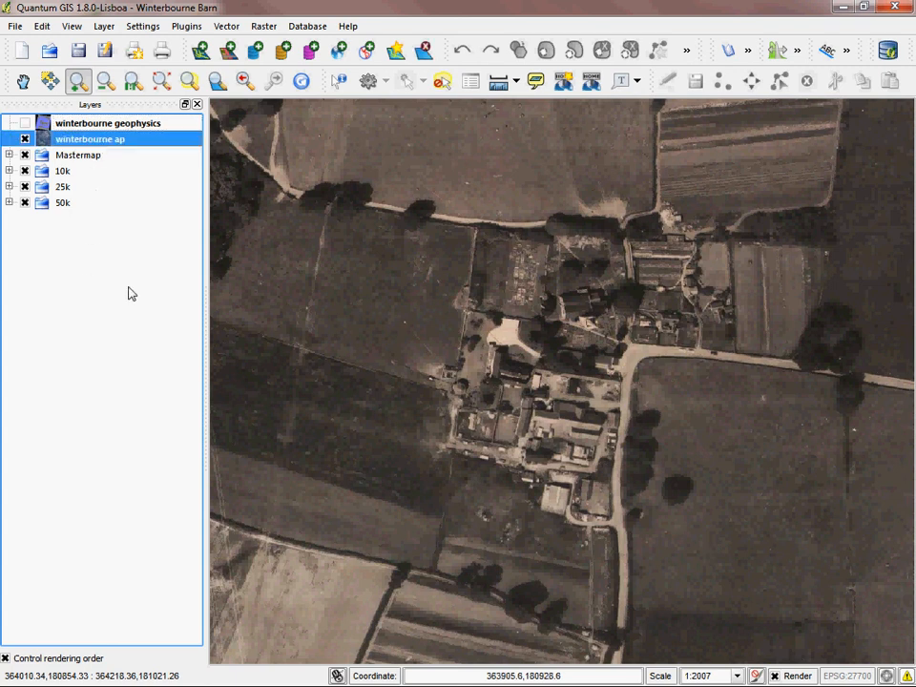
pyautogui.doubleClick(100, 141)
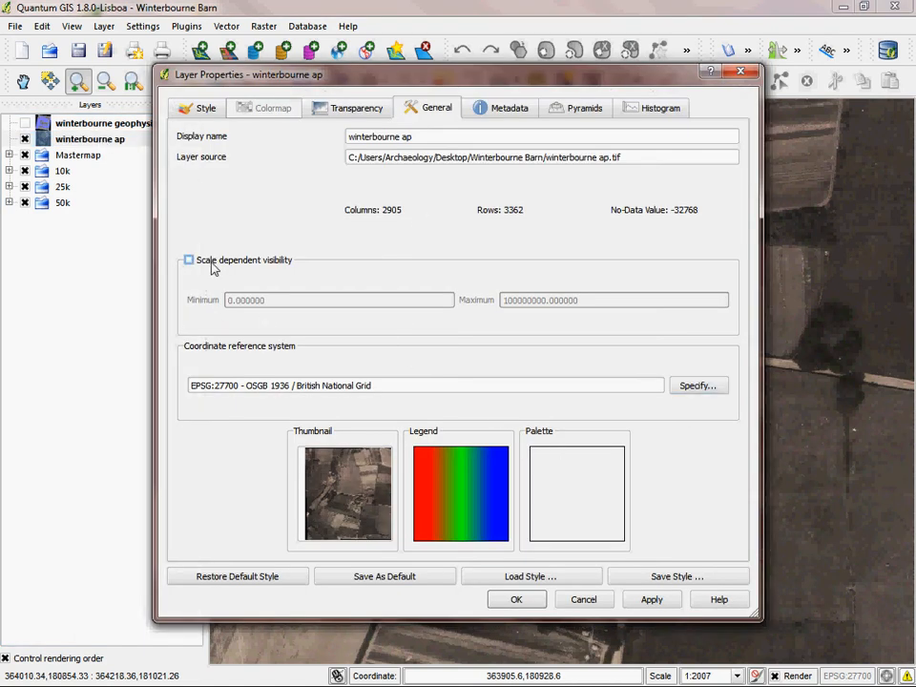
pyautogui.click(347, 113)
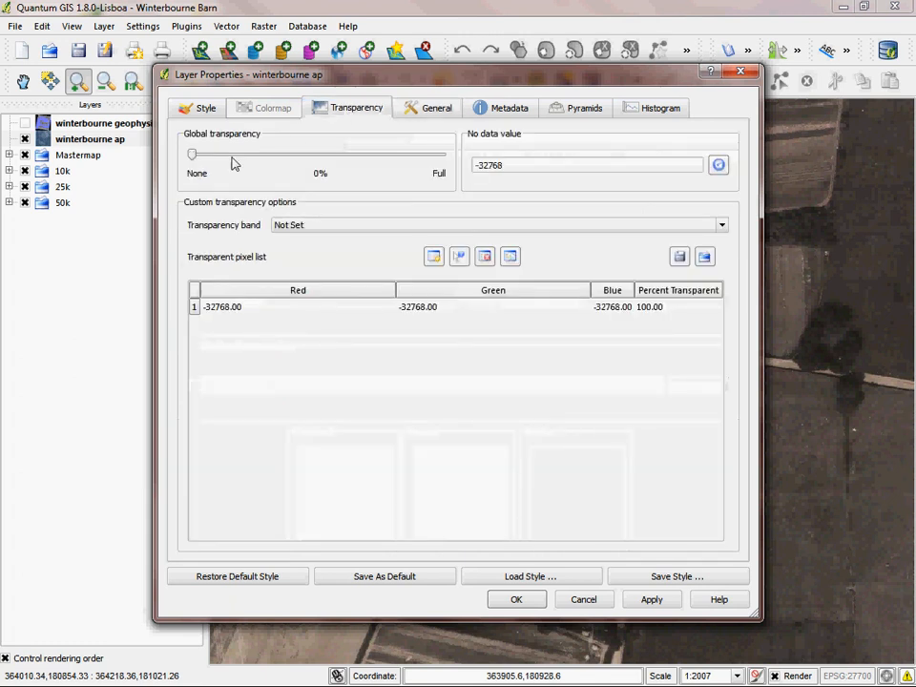
pyautogui.moveTo(195, 157); pyautogui.dragTo(294, 175)
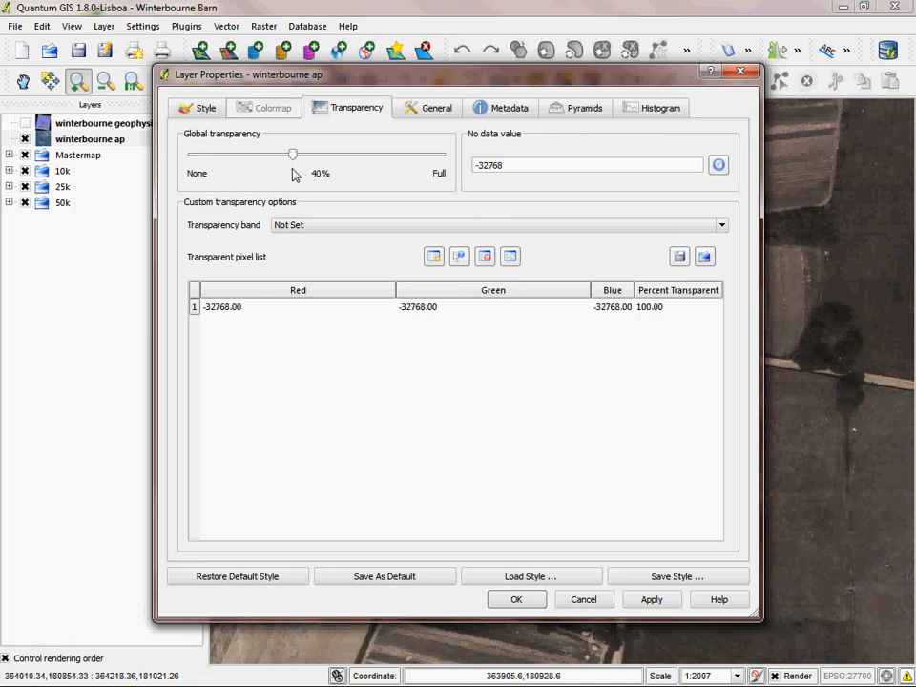
pyautogui.click(516, 599)
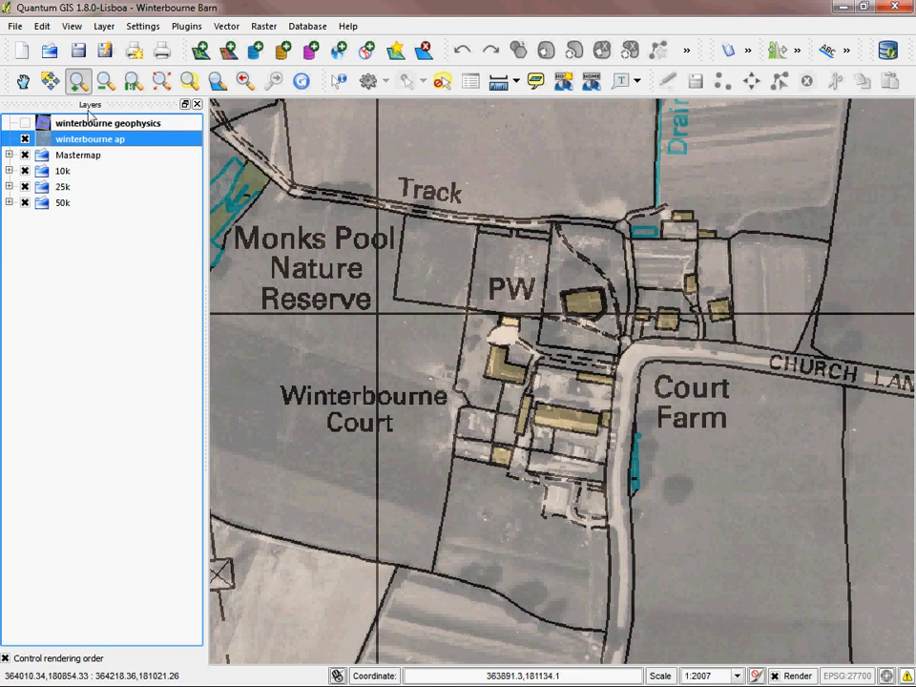
# Step: Raise the global transparency of the winterbourne ap layer to 70%
pyautogui.click(106, 80)
pyautogui.click(531, 379)
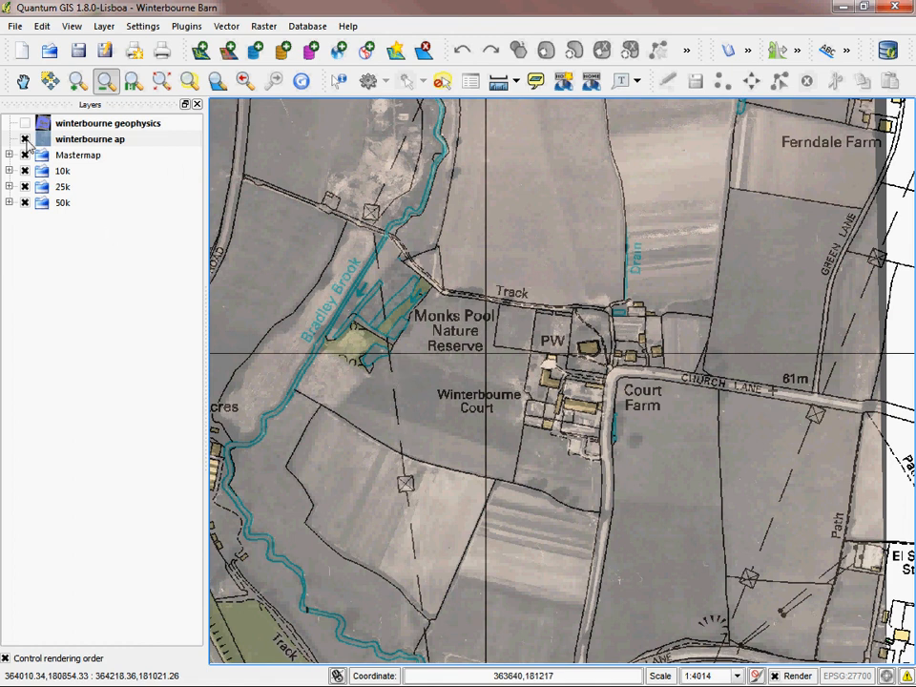
pyautogui.doubleClick(112, 143)
pyautogui.moveTo(292, 155); pyautogui.dragTo(367, 158)
pyautogui.click(516, 599)
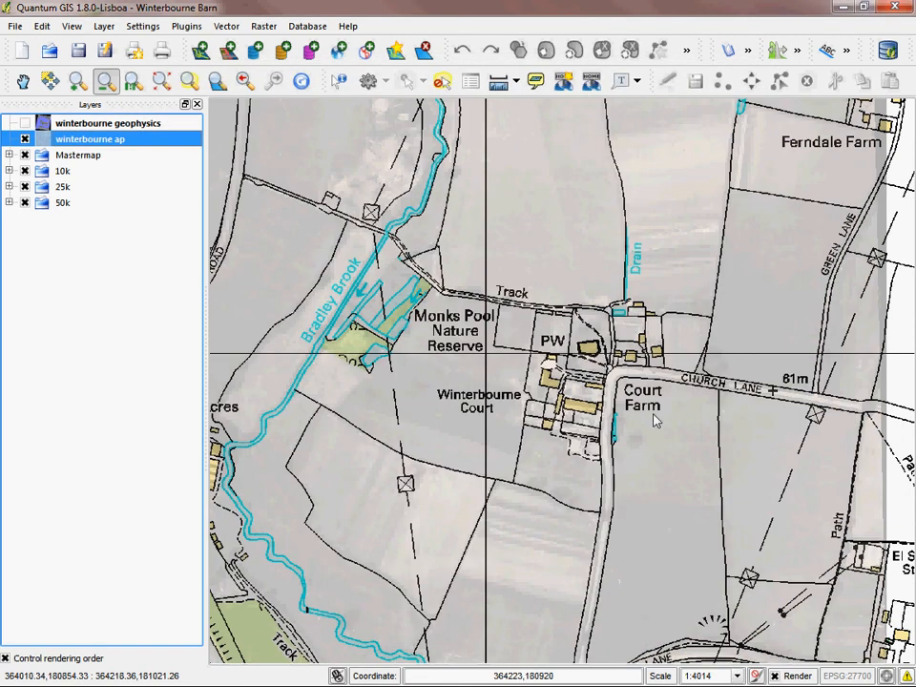
# Step: Lower the global transparency of the winterbourne ap layer to 21%
pyautogui.doubleClick(60, 143)
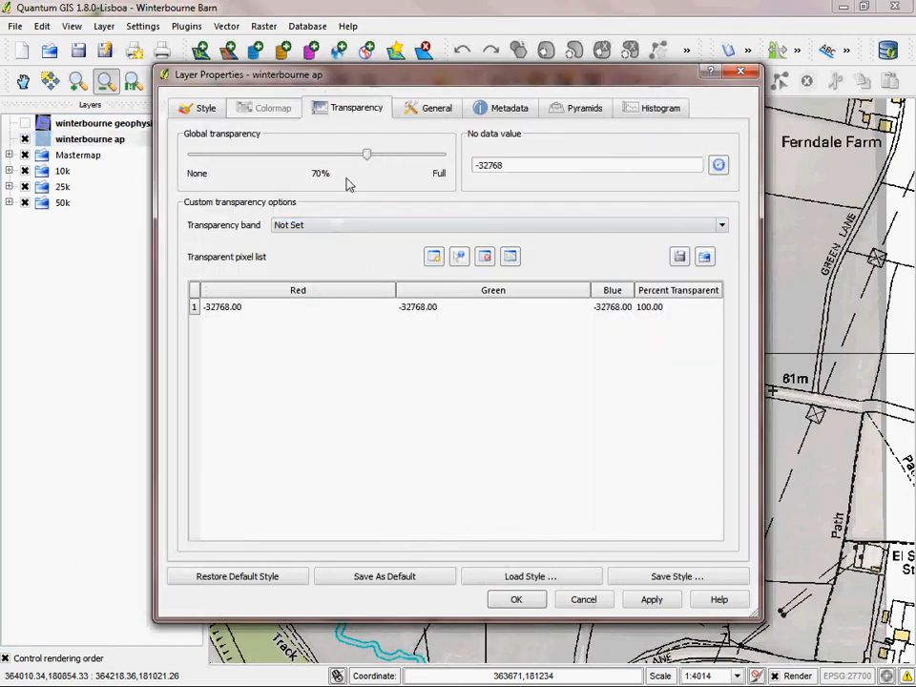
pyautogui.moveTo(366, 156); pyautogui.dragTo(245, 164)
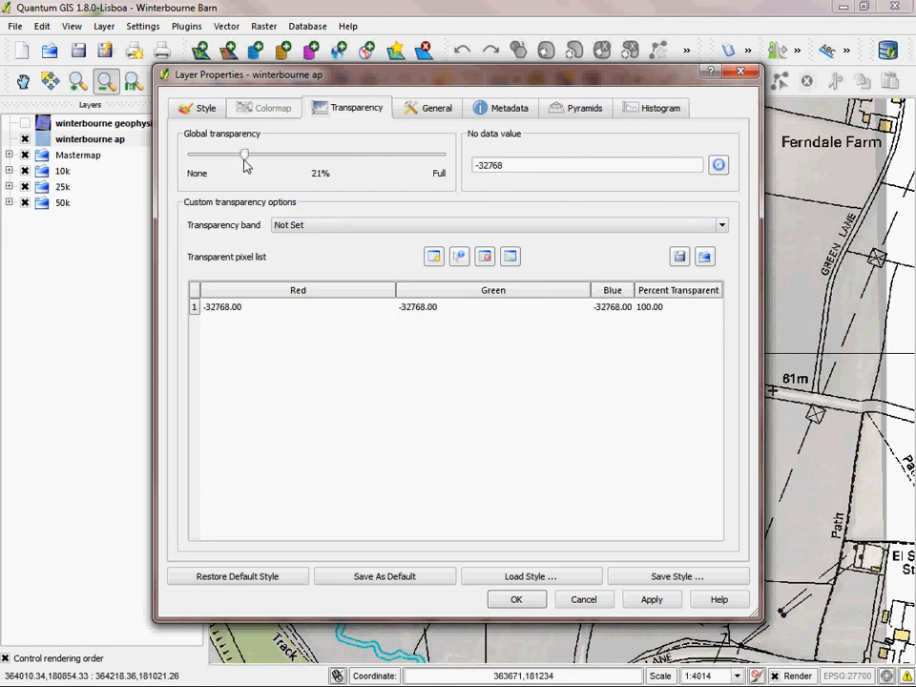
pyautogui.click(513, 598)
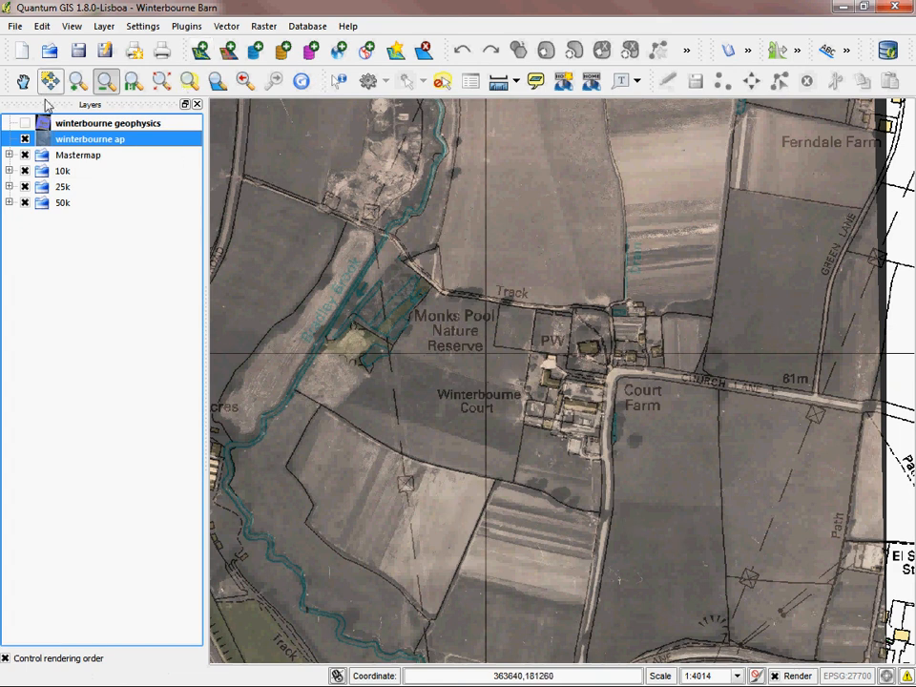
# Step: Create a new print composer and add a map of about 297 by 209 mm filling the whole page
pyautogui.click(15, 27)
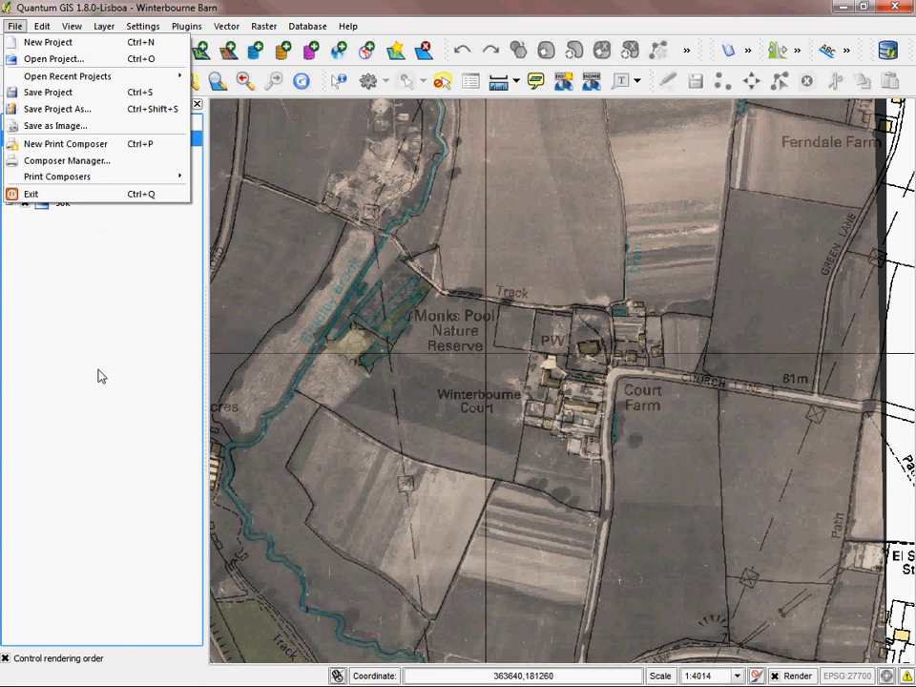
pyautogui.click(65, 148)
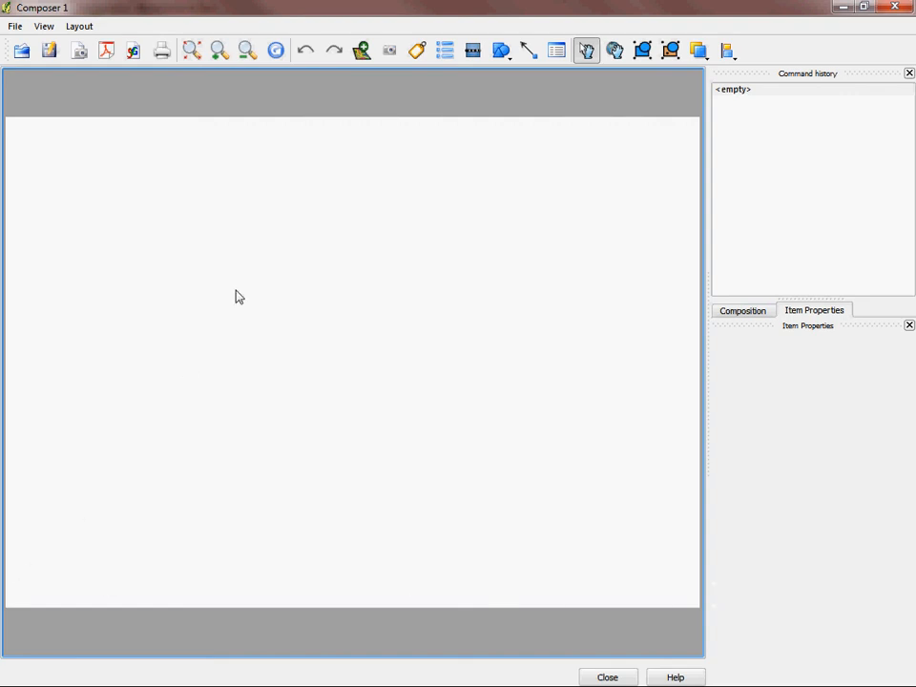
pyautogui.click(361, 53)
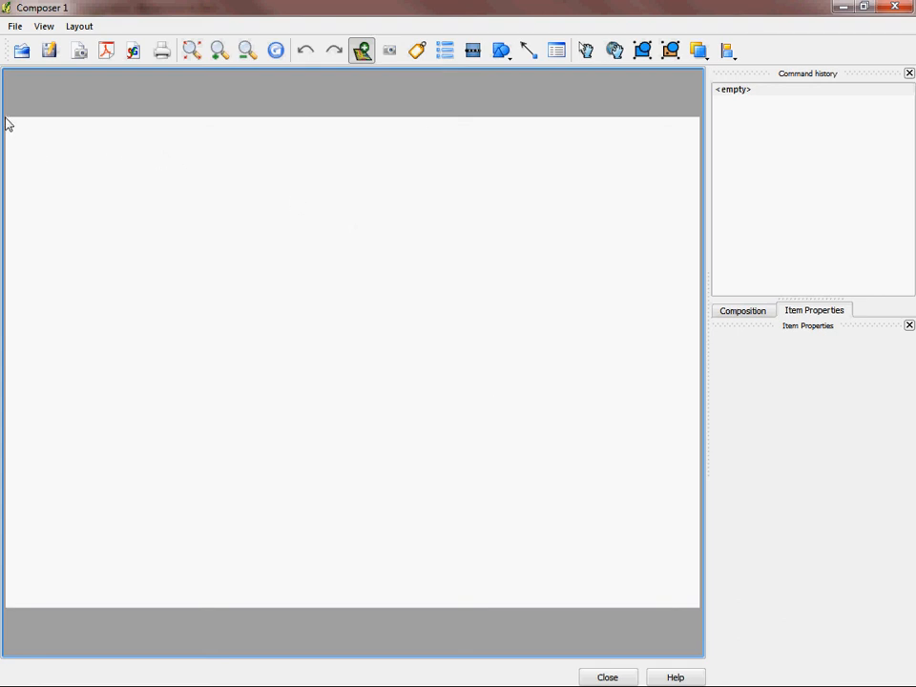
pyautogui.moveTo(6, 118); pyautogui.dragTo(703, 608)
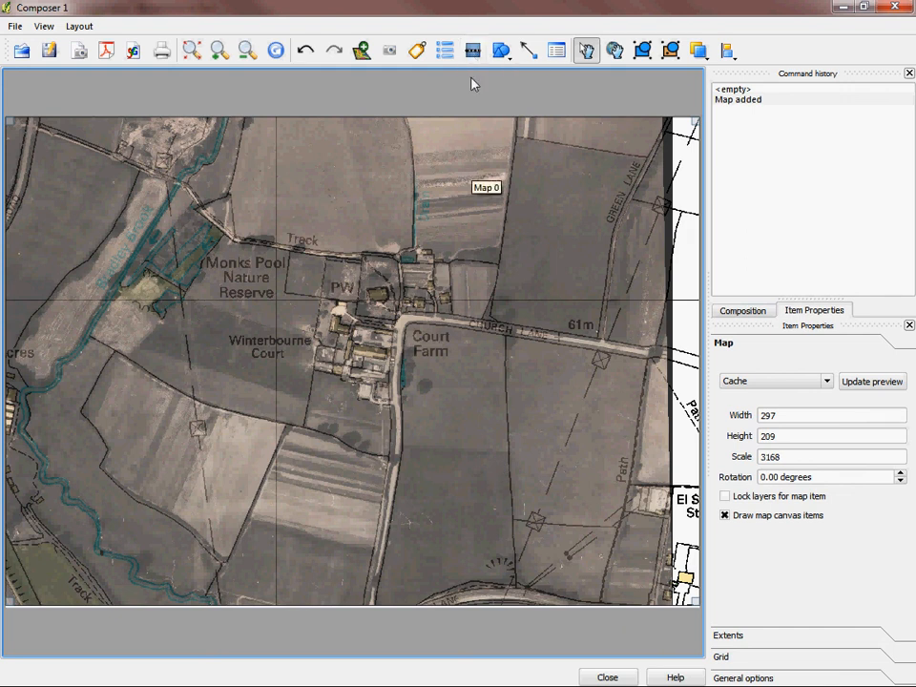
# Step: Add a scale bar in the lower-left corner of the map and set its map units per bar unit to 2
pyautogui.click(471, 52)
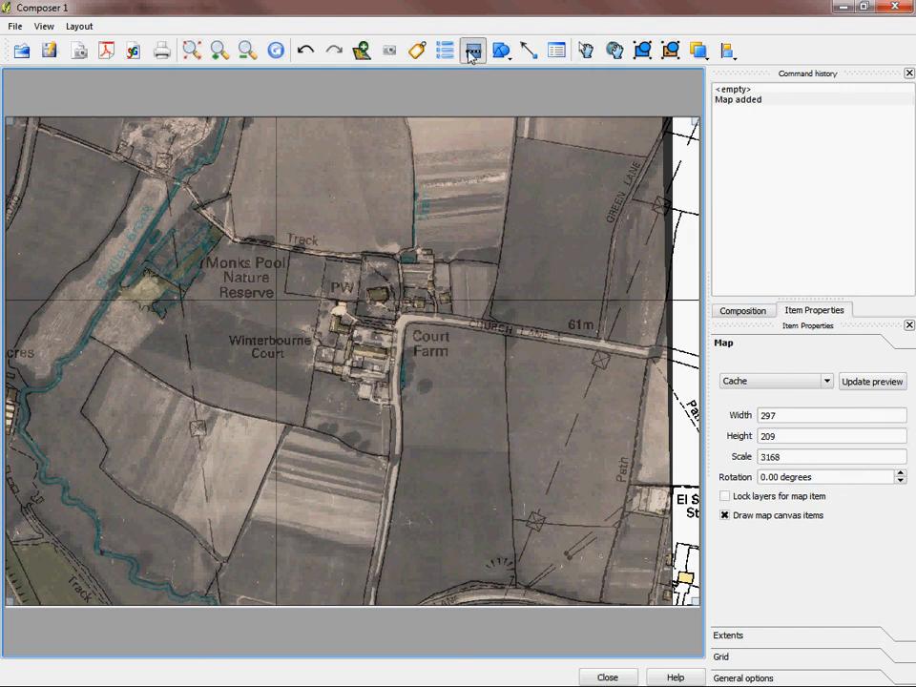
pyautogui.click(63, 583)
pyautogui.moveTo(184, 592); pyautogui.dragTo(141, 584)
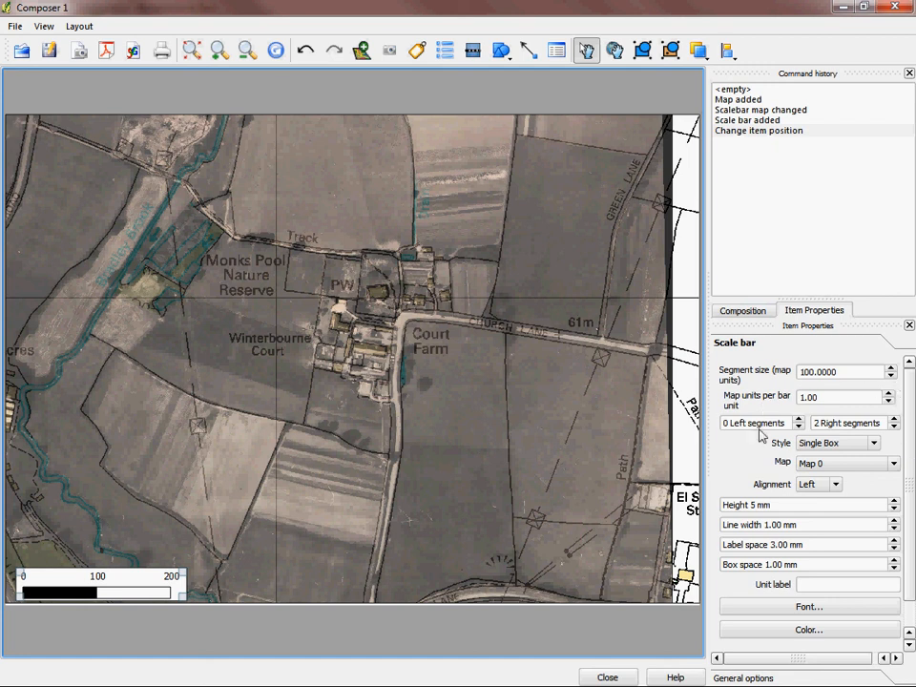
pyautogui.click(888, 394)
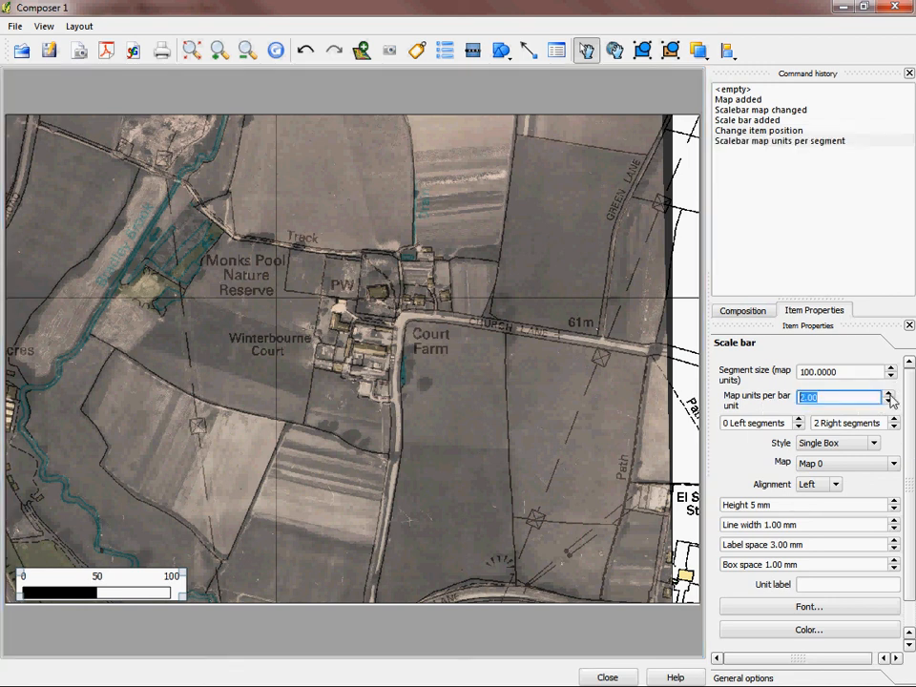
pyautogui.click(121, 579)
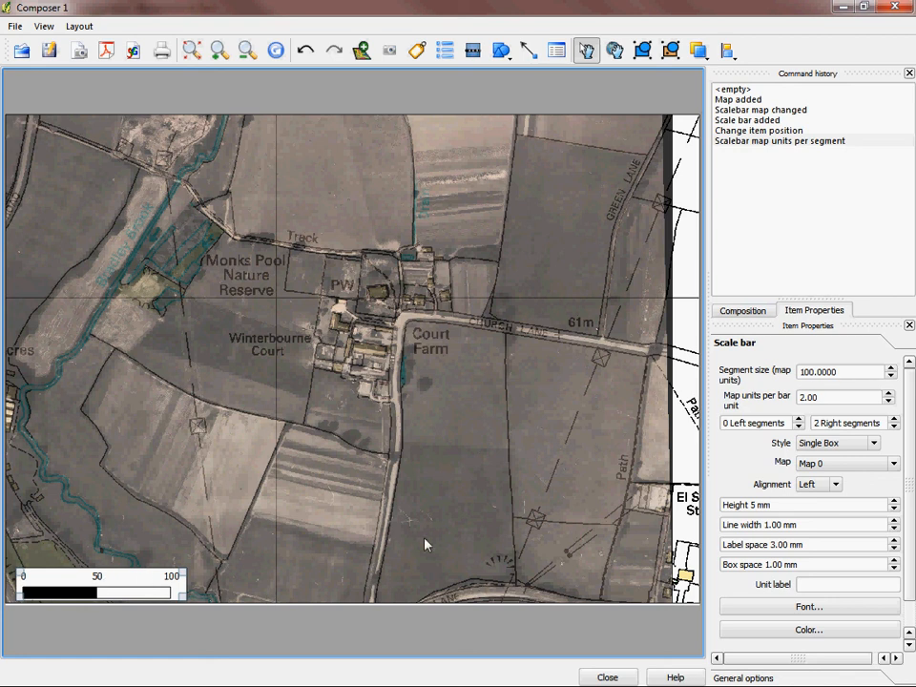
# Step: Set the scale bar's segment size to 88 map units and its style to Double Box
pyautogui.click(890, 376)
pyautogui.click(890, 377)
pyautogui.click(890, 376)
pyautogui.click(890, 377)
pyautogui.click(889, 377)
pyautogui.click(890, 377)
pyautogui.click(890, 376)
pyautogui.click(889, 376)
pyautogui.click(890, 378)
pyautogui.click(890, 378)
pyautogui.click(889, 377)
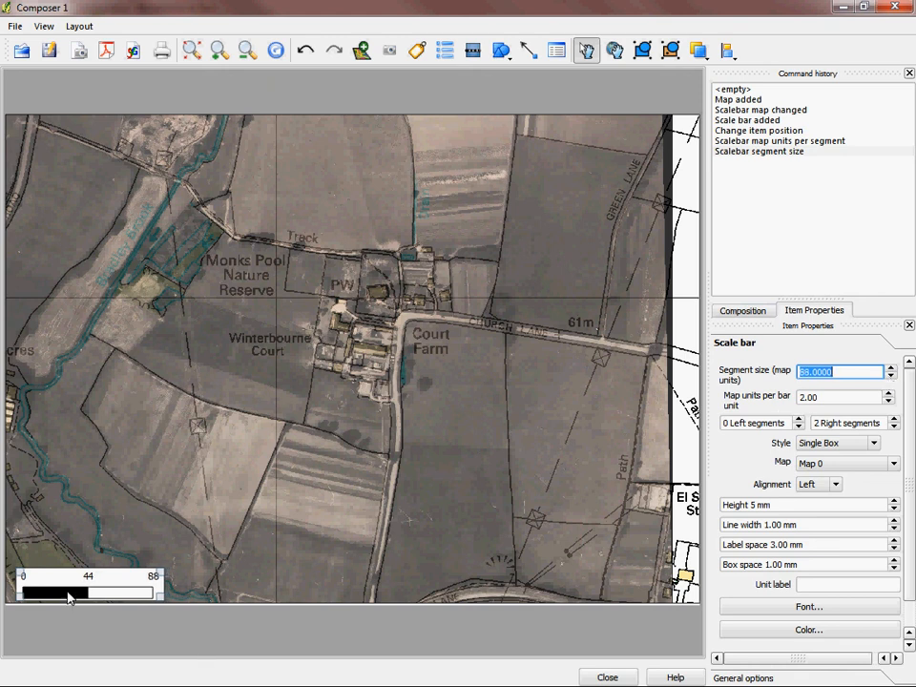
pyautogui.click(873, 444)
pyautogui.click(852, 468)
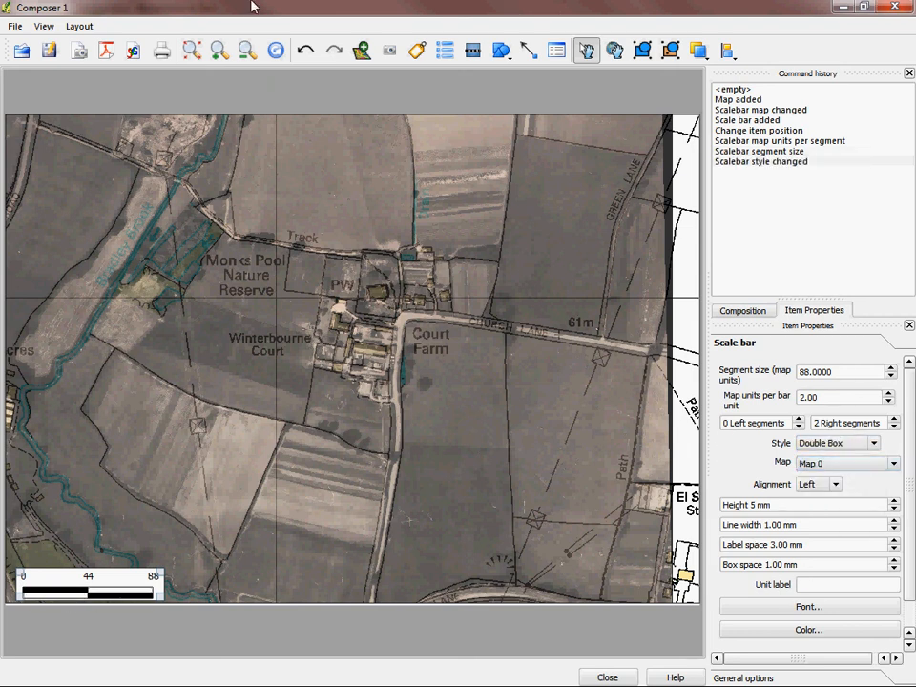
pyautogui.click(504, 51)
pyautogui.click(530, 52)
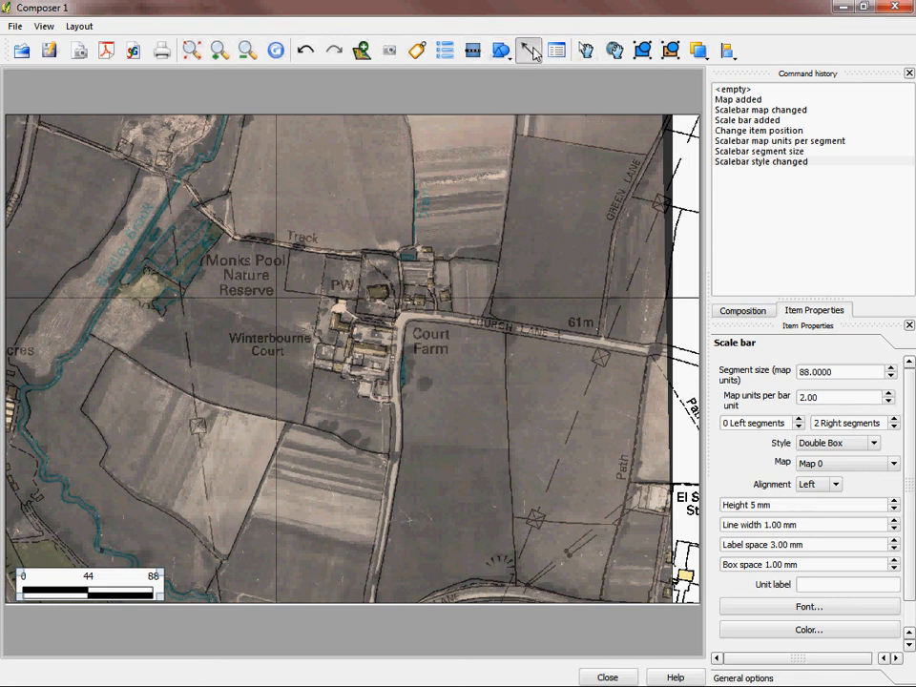
pyautogui.click(503, 49)
pyautogui.click(446, 50)
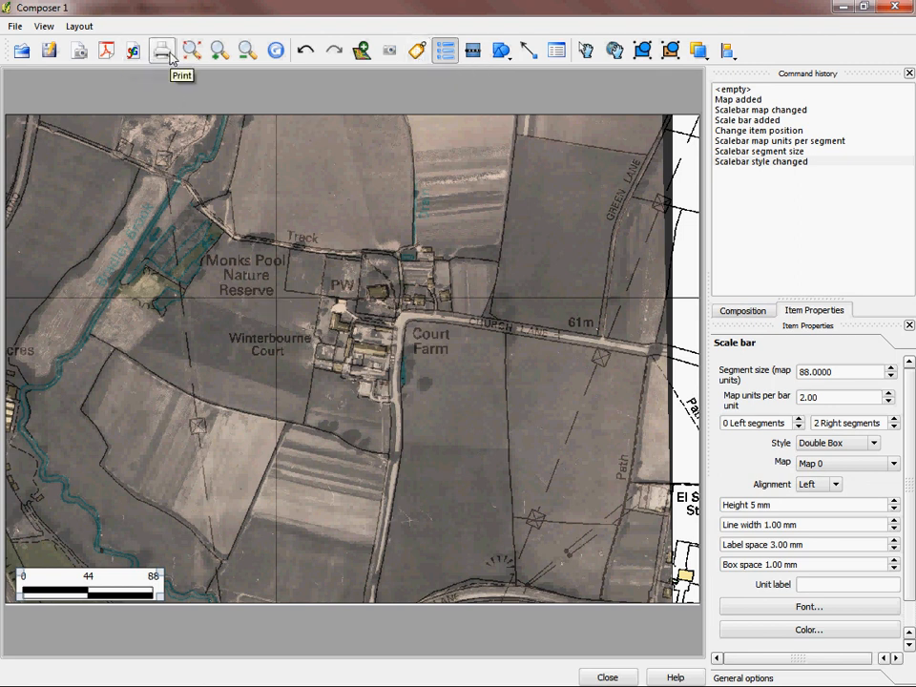
# Step: Export the composition as a JPEG image named wbb in the Winterbourne Barn folder, and close the composer
pyautogui.click(79, 58)
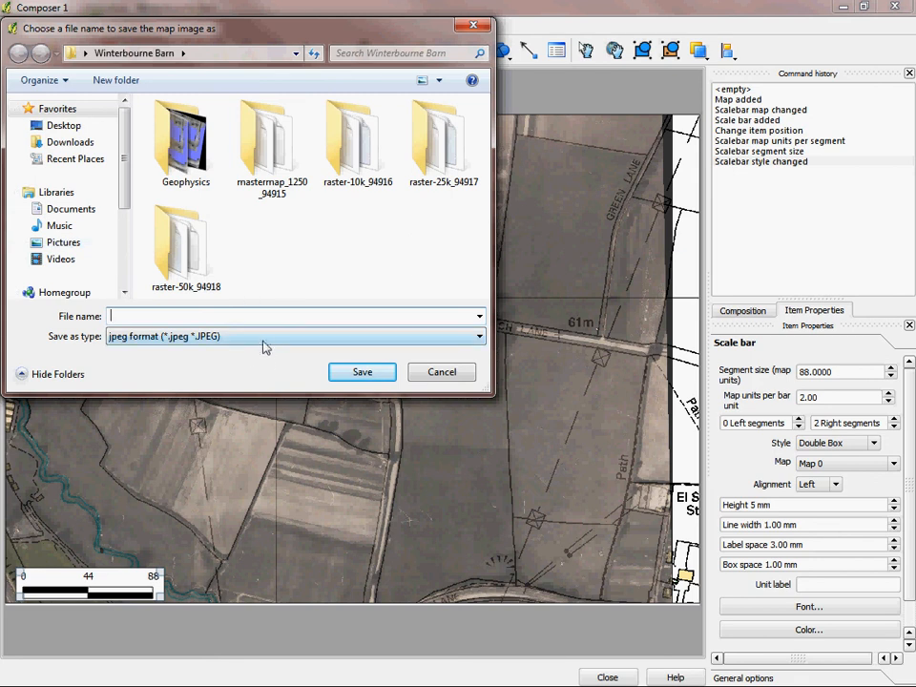
pyautogui.click(484, 342)
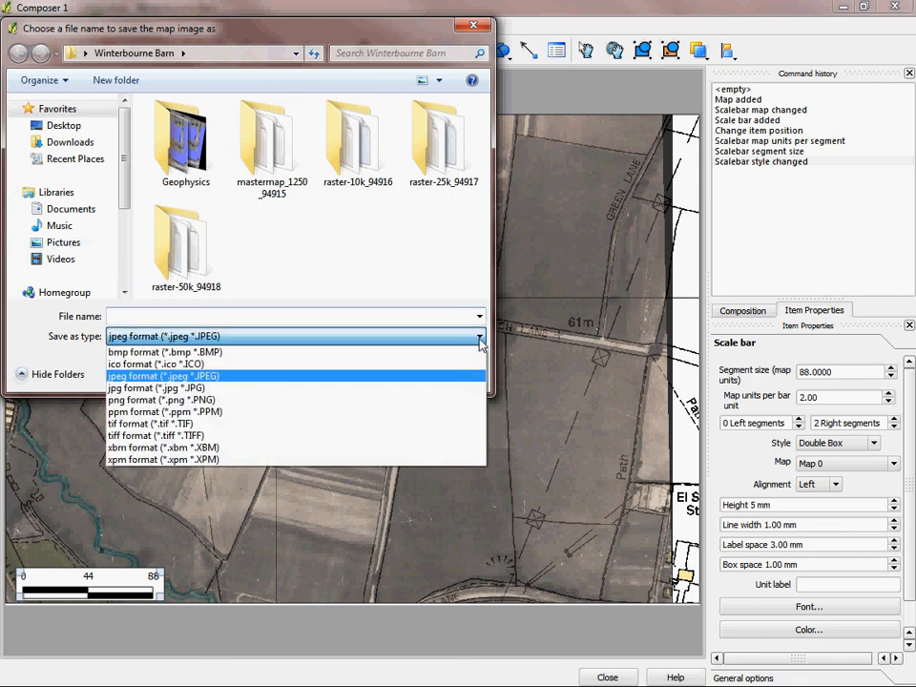
pyautogui.click(162, 375)
pyautogui.click(163, 315)
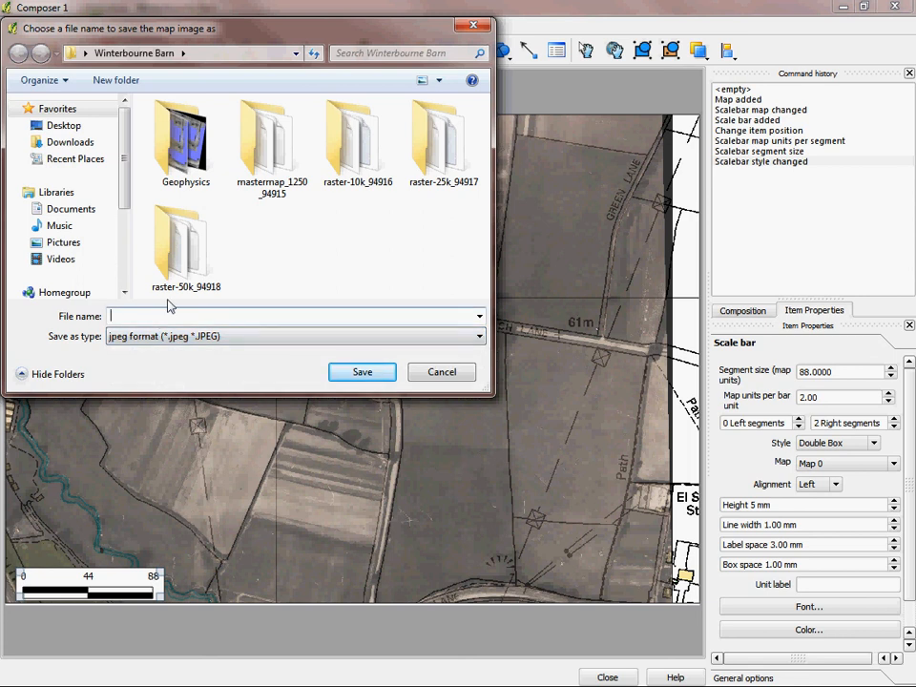
pyautogui.write('wbb')
pyautogui.click(379, 373)
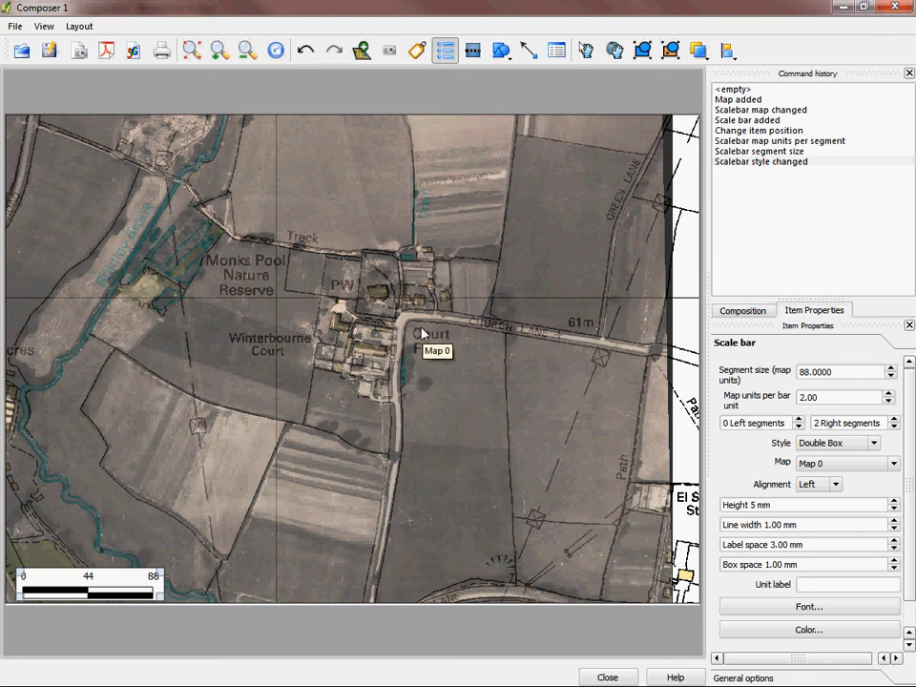
pyautogui.click(897, 7)
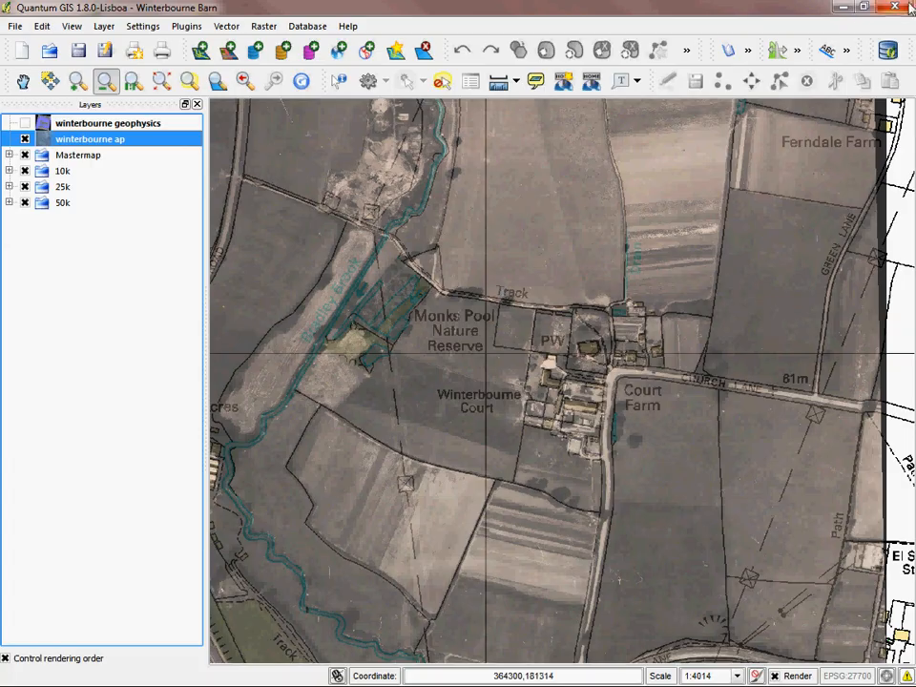
# Step: Switch to the Winterbourne Barn folder in Windows Explorer, view the exported wbb image, and return to Quantum GIS
pyautogui.click(844, 6)
pyautogui.doubleClick(204, 32)
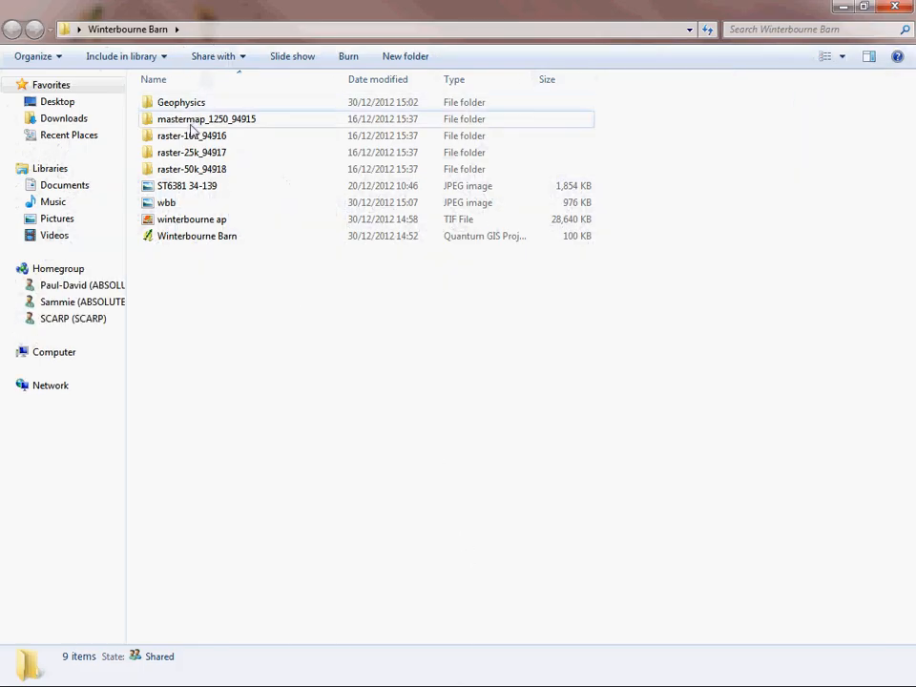
pyautogui.doubleClick(169, 203)
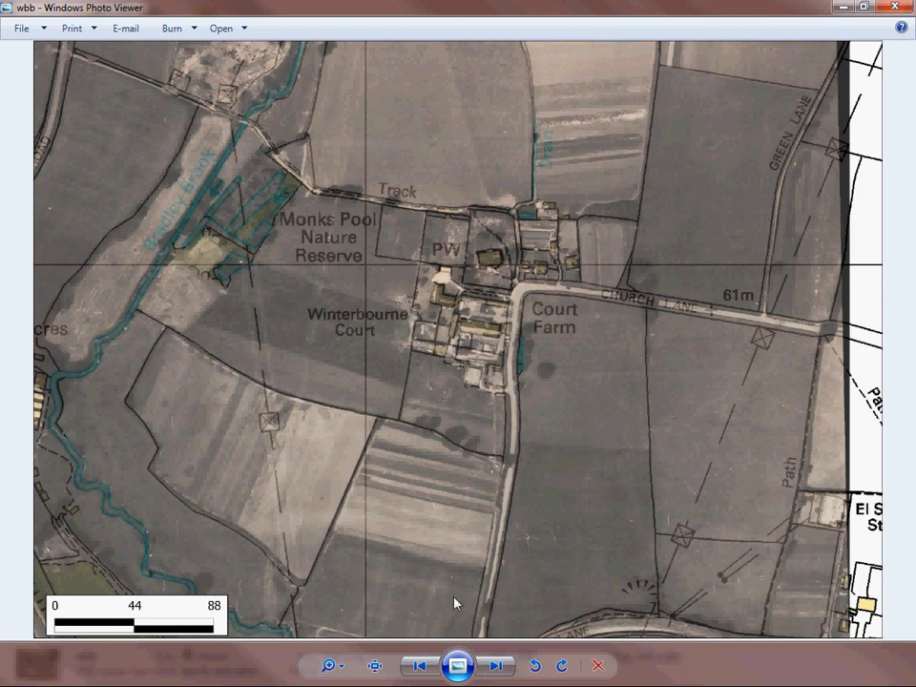
pyautogui.click(895, 8)
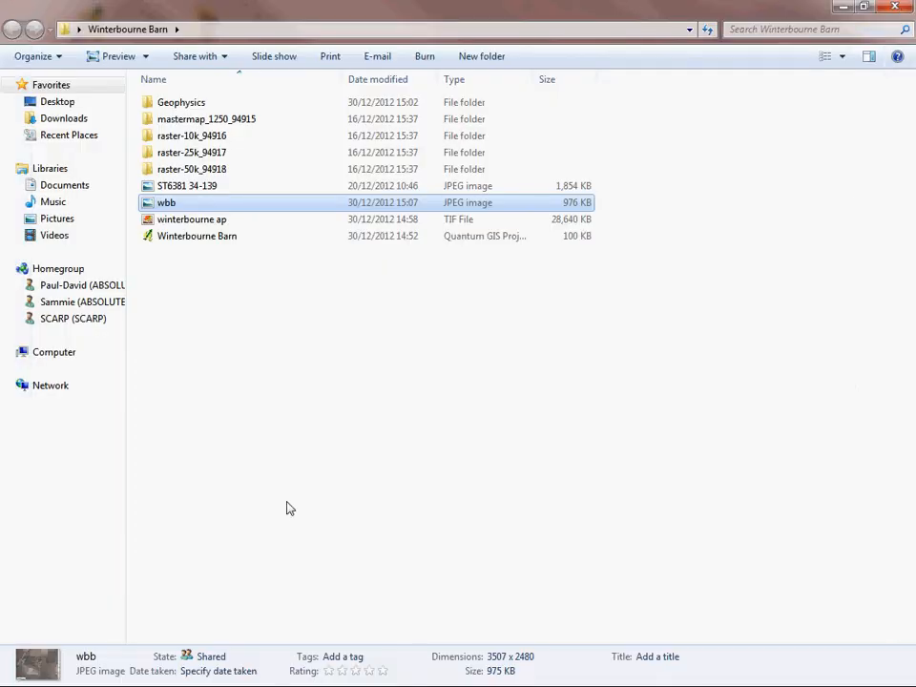
pyautogui.click(843, 8)
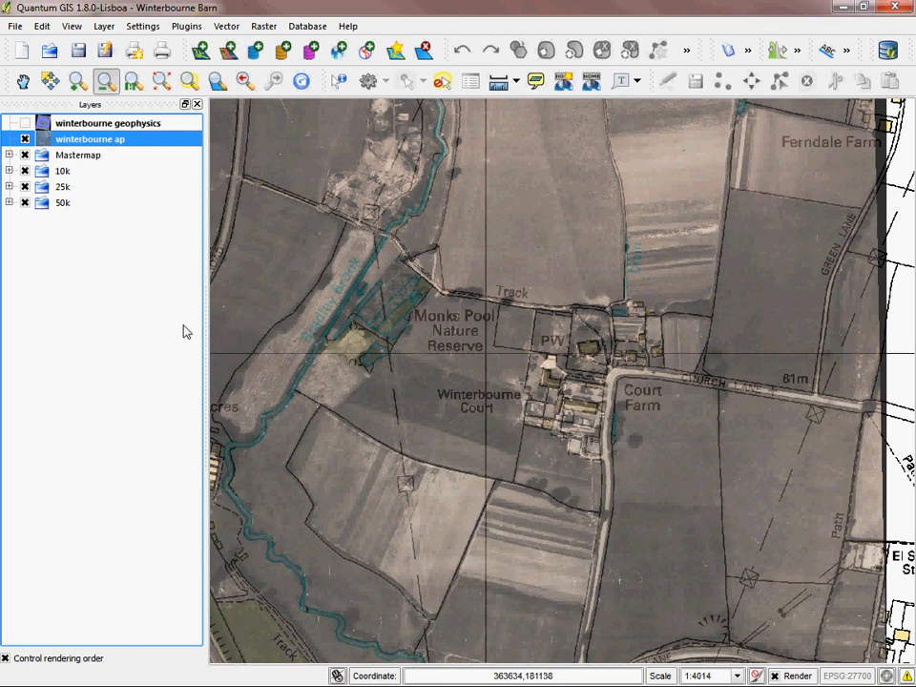
# Step: Add a Google Satellite layer to the project using the OpenLayers plugin
pyautogui.click(186, 25)
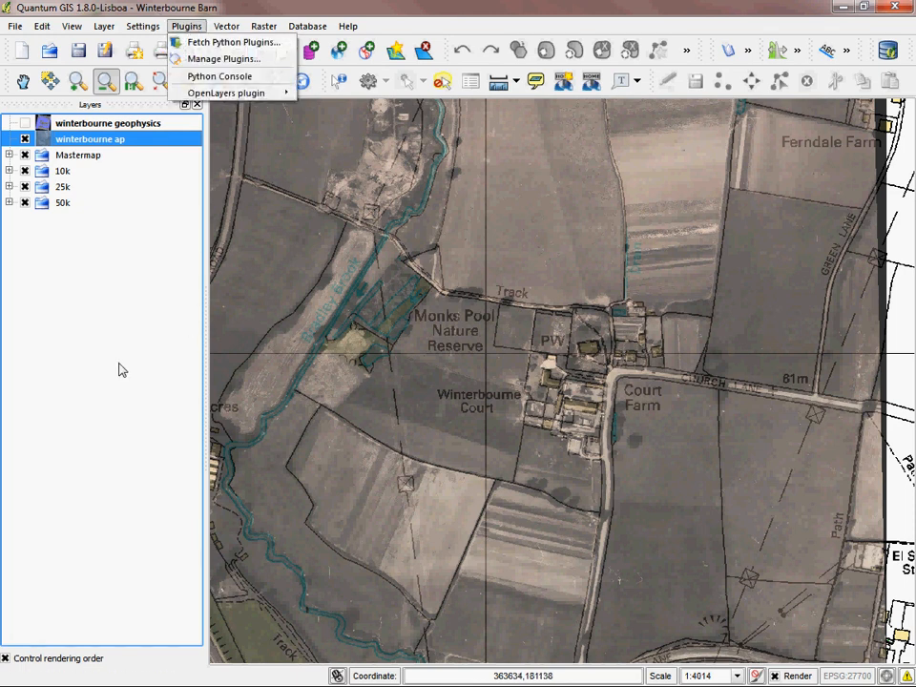
pyautogui.moveTo(227, 93)
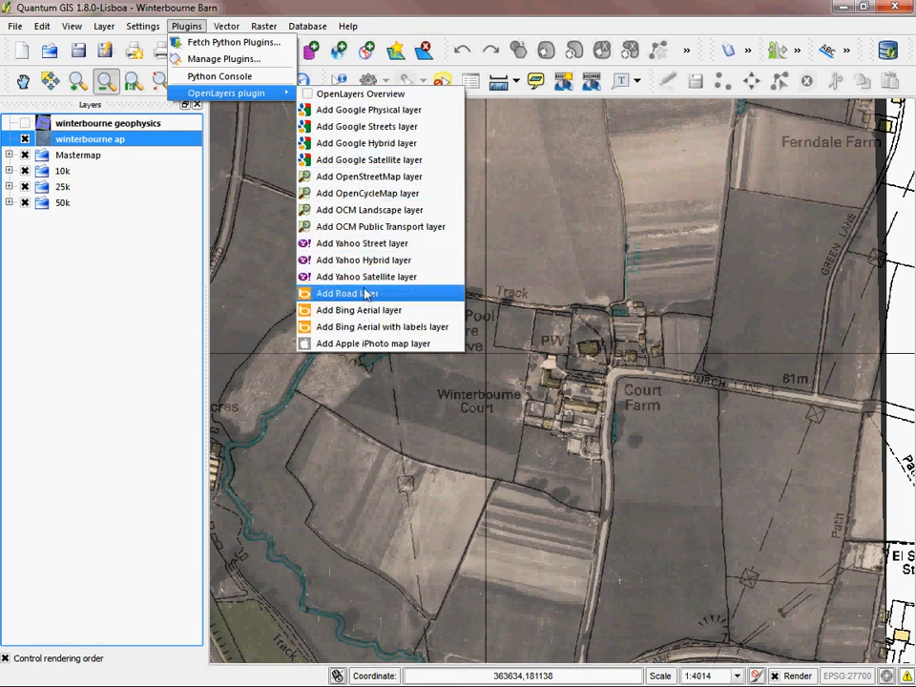
pyautogui.click(368, 161)
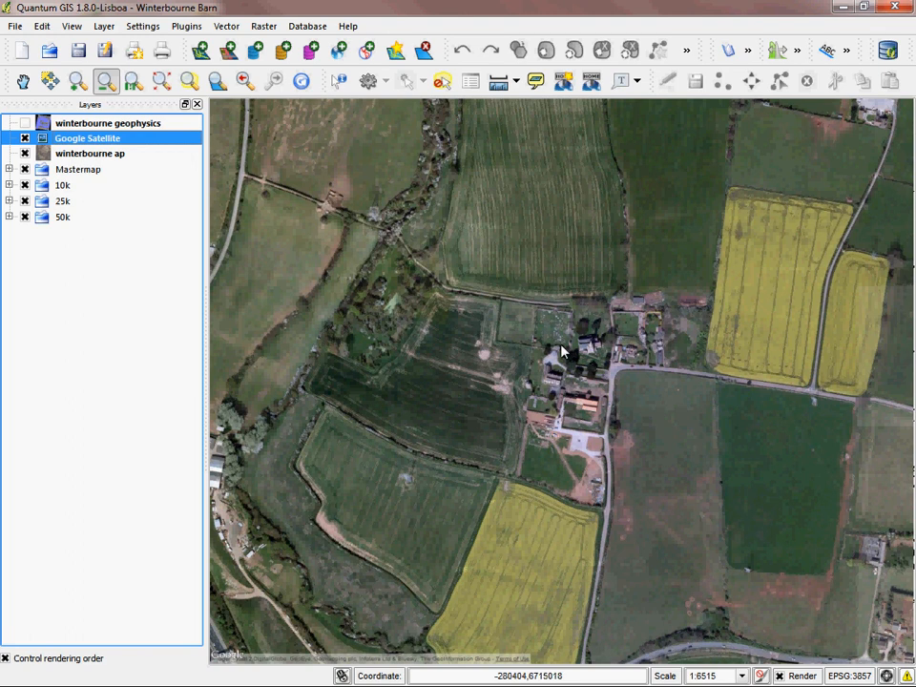
# Step: Try to open the properties of the Google Satellite layer, and hide the layer to compare it with the aerial photograph
pyautogui.doubleClick(86, 139)
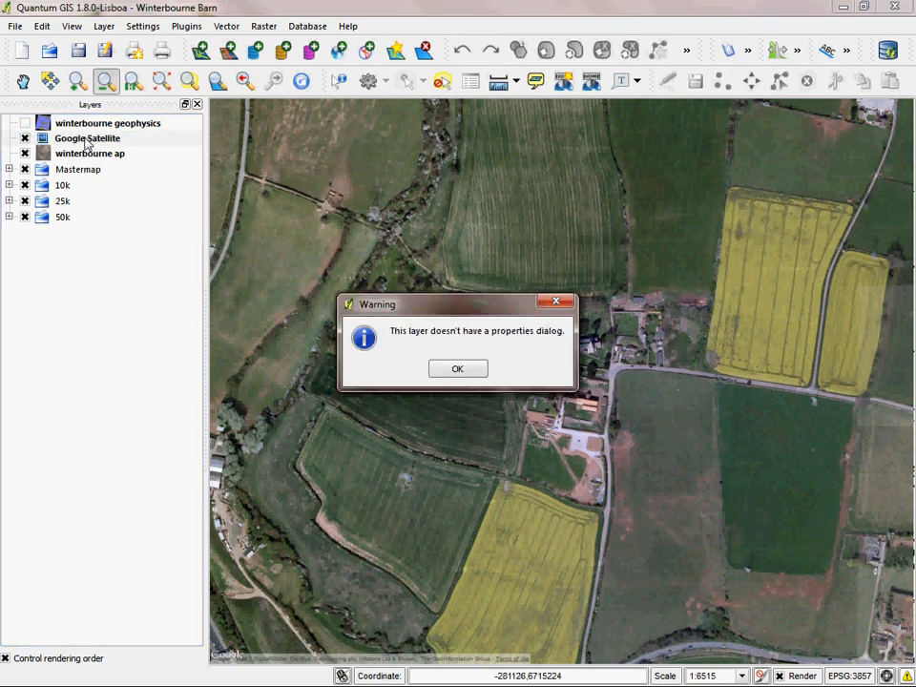
pyautogui.click(459, 371)
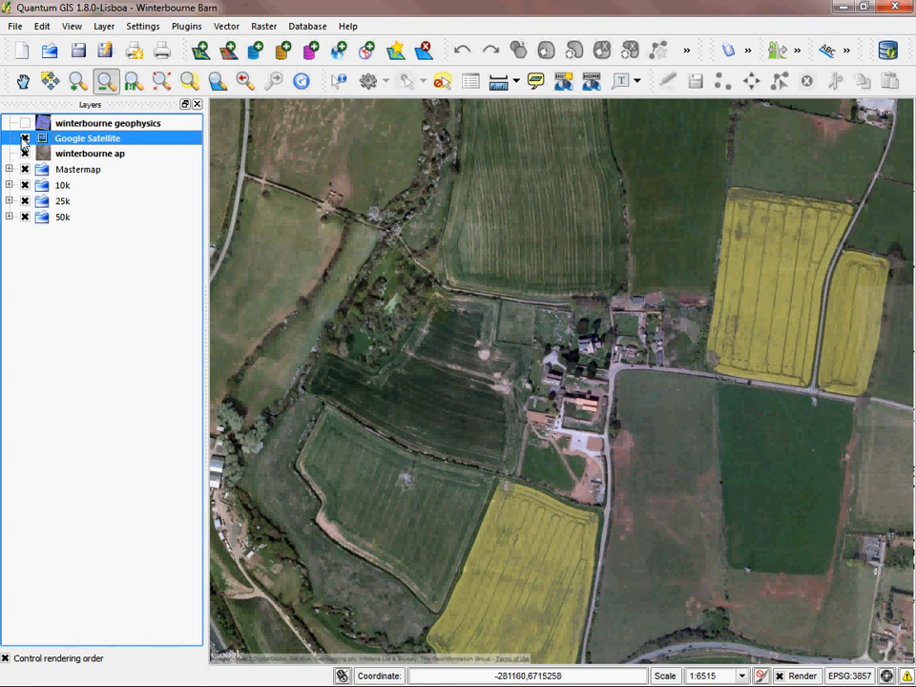
pyautogui.press('space')
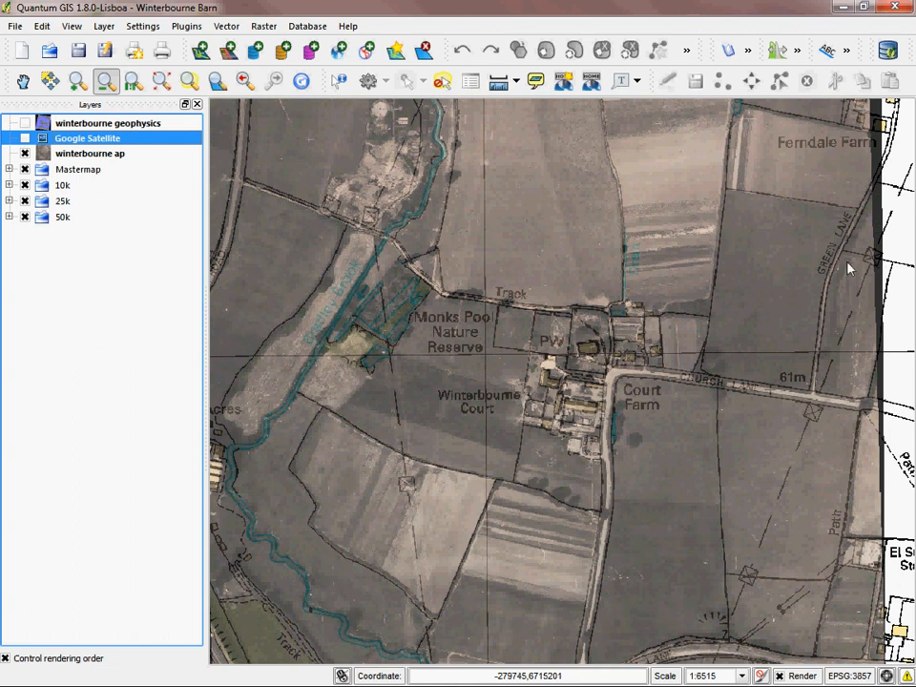